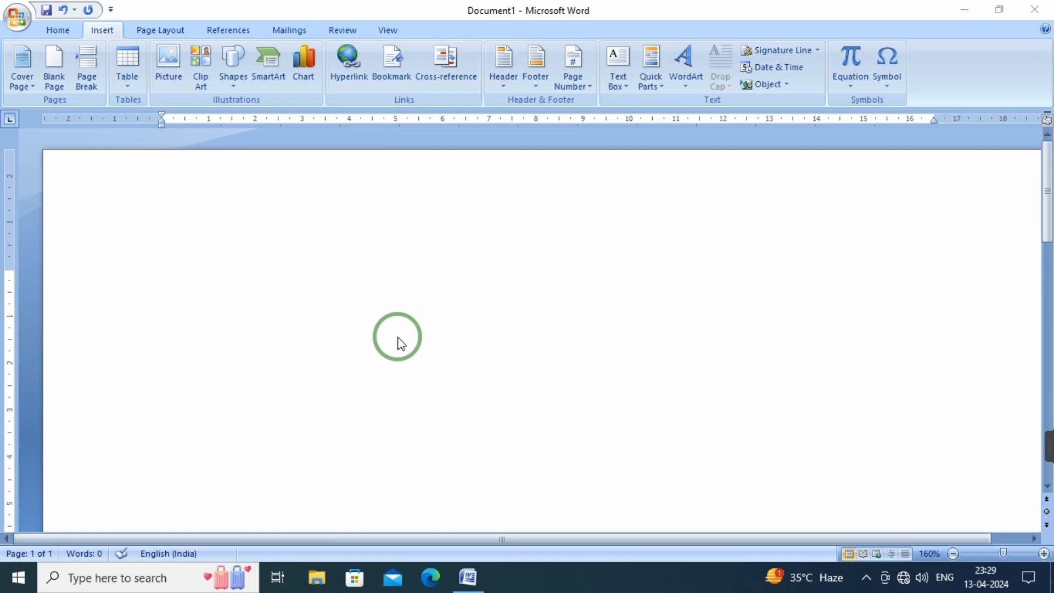
pyautogui.click(108, 33)
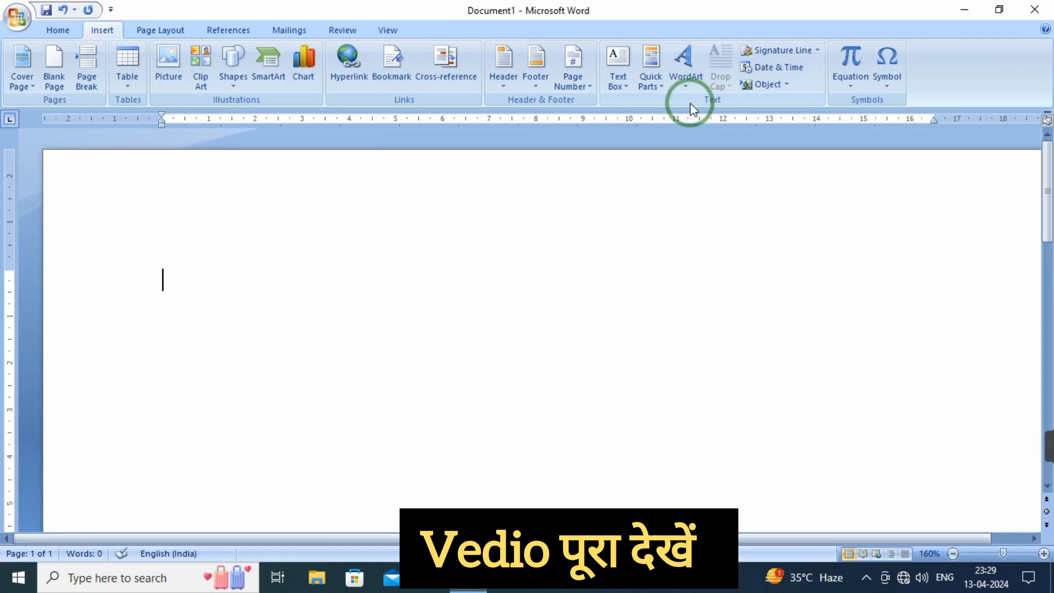
pyautogui.click(234, 87)
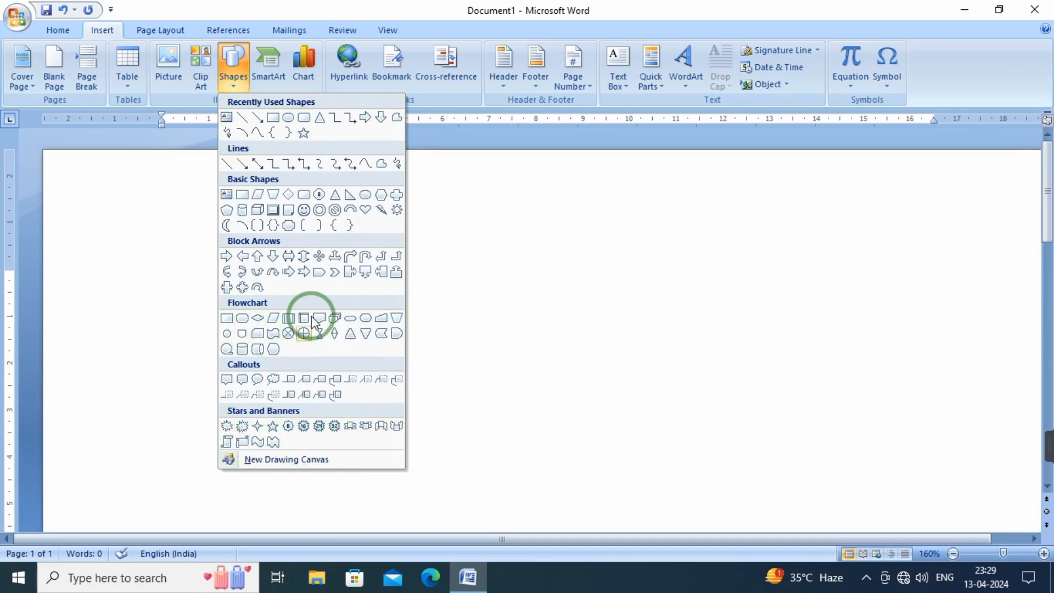
pyautogui.click(289, 117)
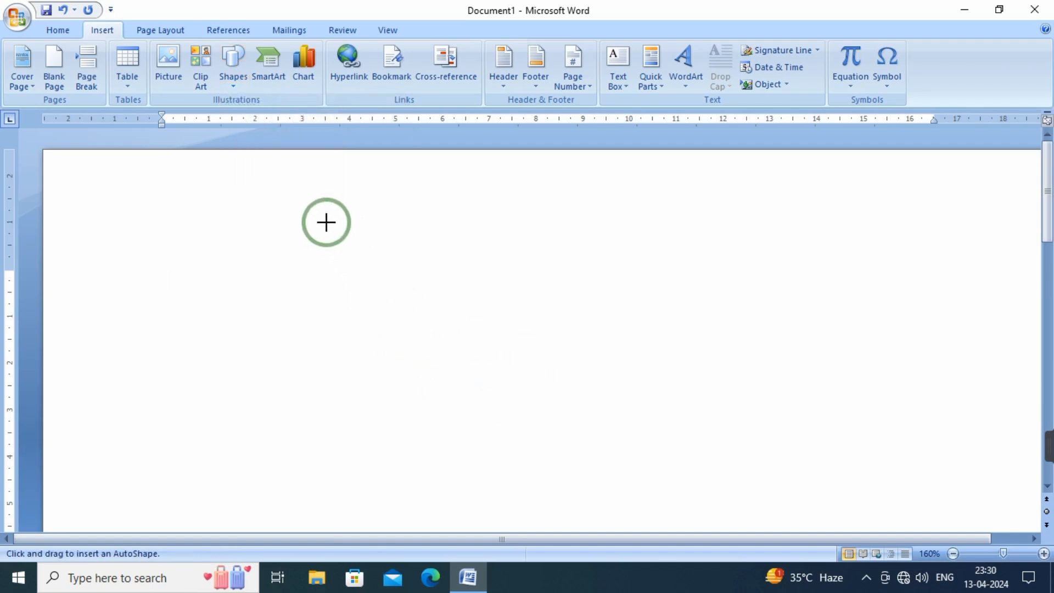
pyautogui.moveTo(294, 223)
pyautogui.mouseDown()
pyautogui.moveTo(464, 510)
pyautogui.moveTo(489, 487)
pyautogui.moveTo(660, 475)
pyautogui.moveTo(720, 501)
pyautogui.moveTo(481, 393)
pyautogui.moveTo(365, 414)
pyautogui.moveTo(555, 353)
pyautogui.moveTo(638, 479)
pyautogui.moveTo(595, 393)
pyautogui.moveTo(532, 475)
pyautogui.moveTo(590, 480)
pyautogui.mouseUp()
pyautogui.press('Delete')
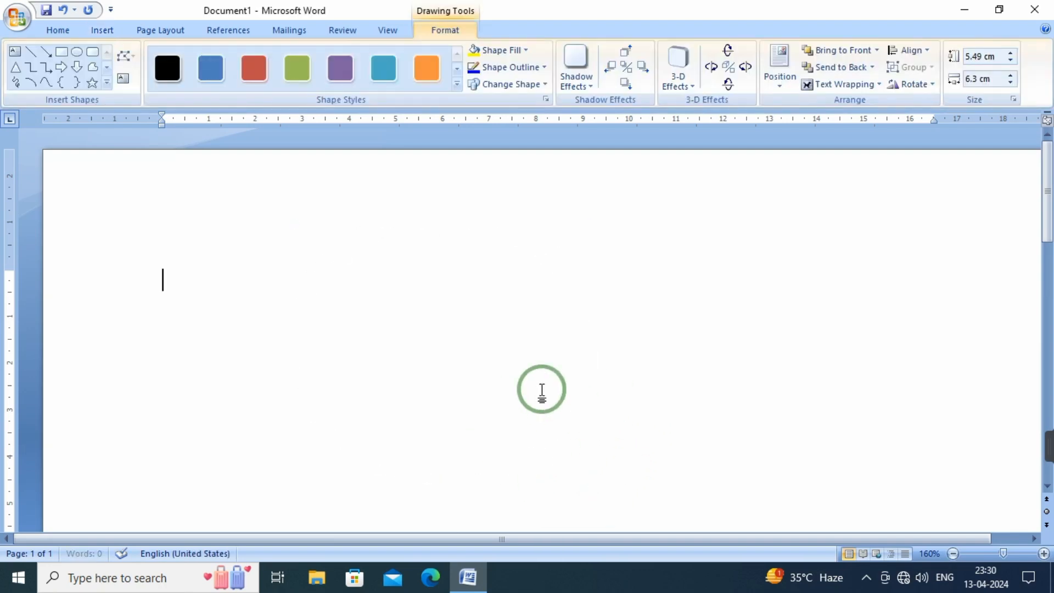
# Draw a circular donut shape about 5.4 cm across and enlarge its inner circle to make the ring thinner
pyautogui.click(102, 30)
pyautogui.click(233, 82)
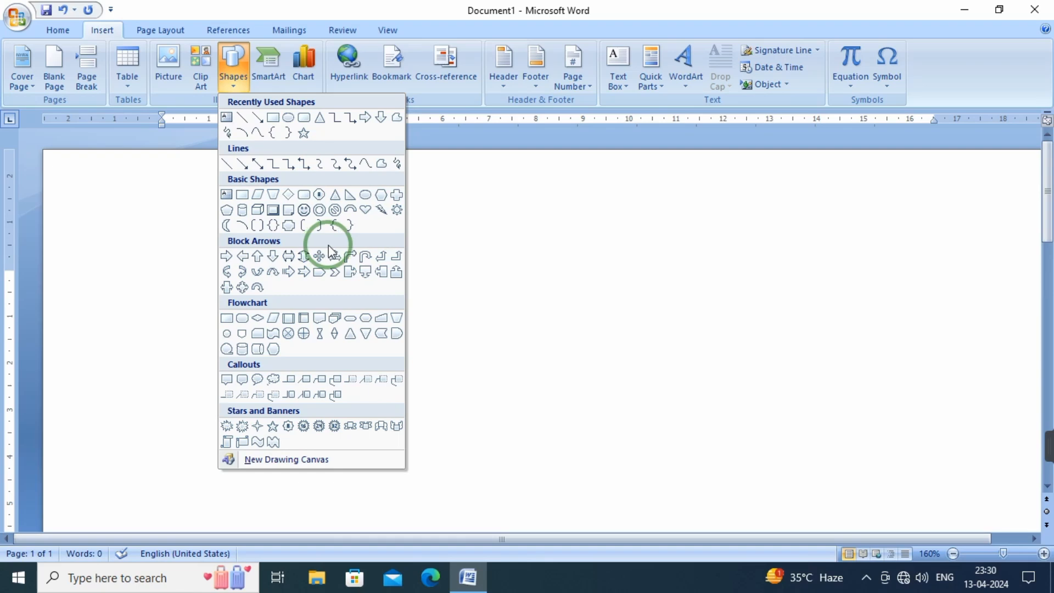
pyautogui.click(319, 210)
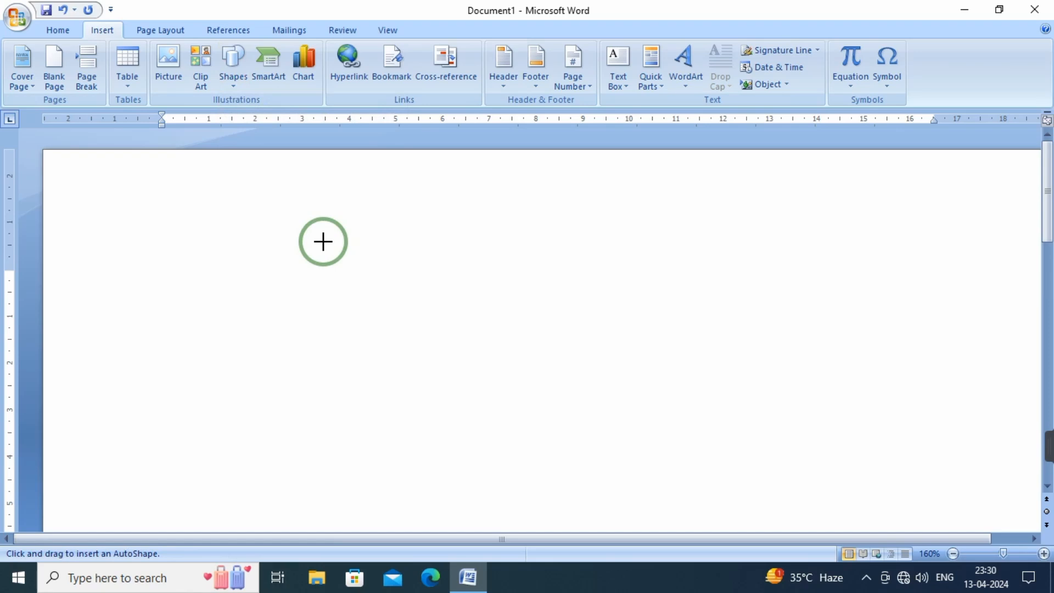
pyautogui.moveTo(323, 242)
pyautogui.mouseDown()
pyautogui.moveTo(493, 420)
pyautogui.moveTo(578, 485)
pyautogui.moveTo(466, 353)
pyautogui.moveTo(452, 364)
pyautogui.moveTo(553, 496)
pyautogui.moveTo(357, 345)
pyautogui.moveTo(551, 494)
pyautogui.mouseUp()
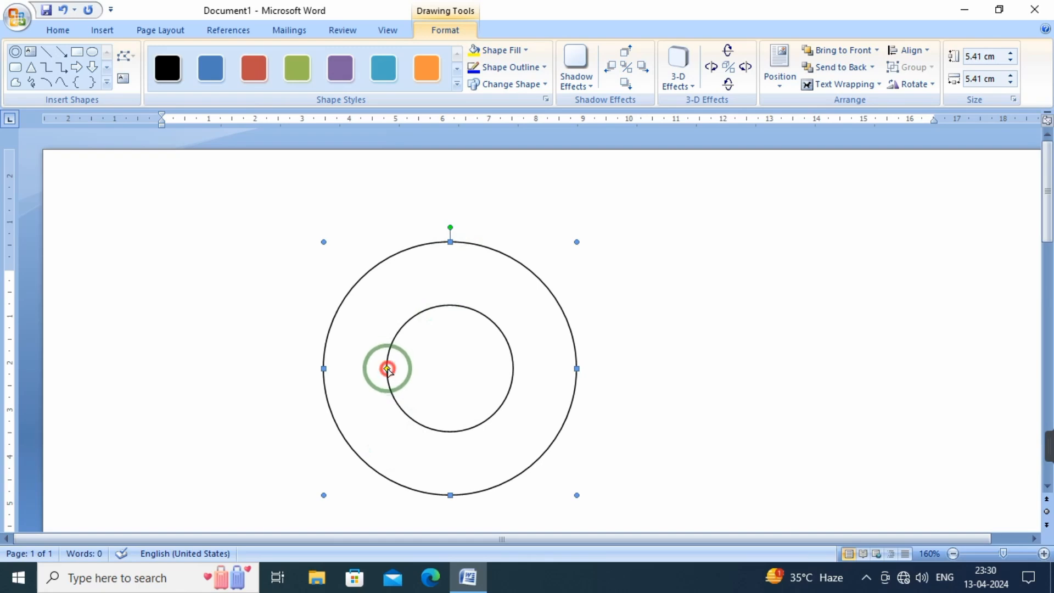
pyautogui.moveTo(387, 368)
pyautogui.mouseDown()
pyautogui.moveTo(363, 369)
pyautogui.moveTo(384, 375)
pyautogui.mouseUp()
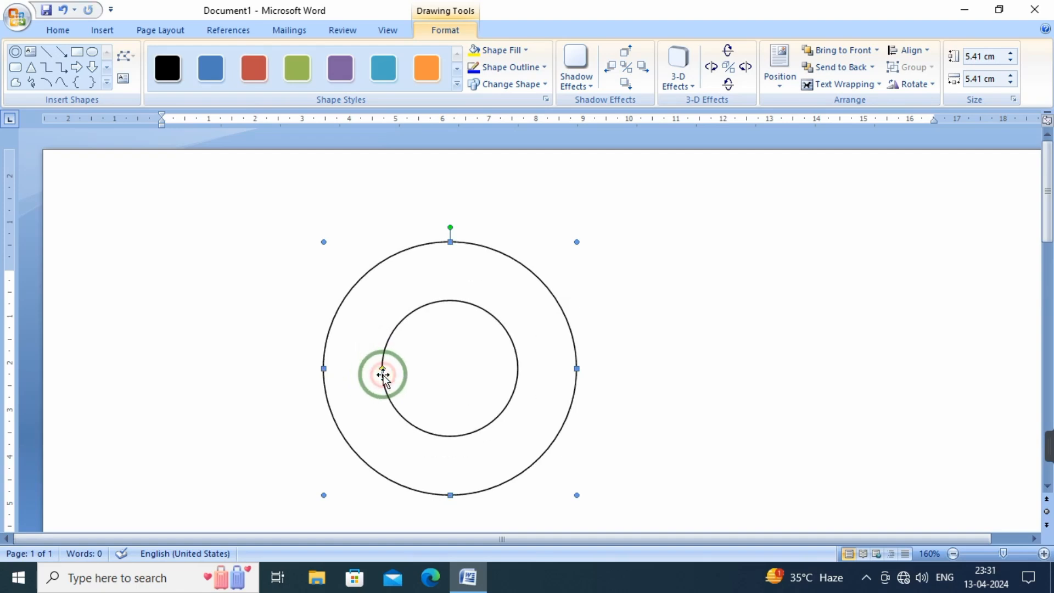
pyautogui.moveTo(383, 369); pyautogui.dragTo(369, 369)
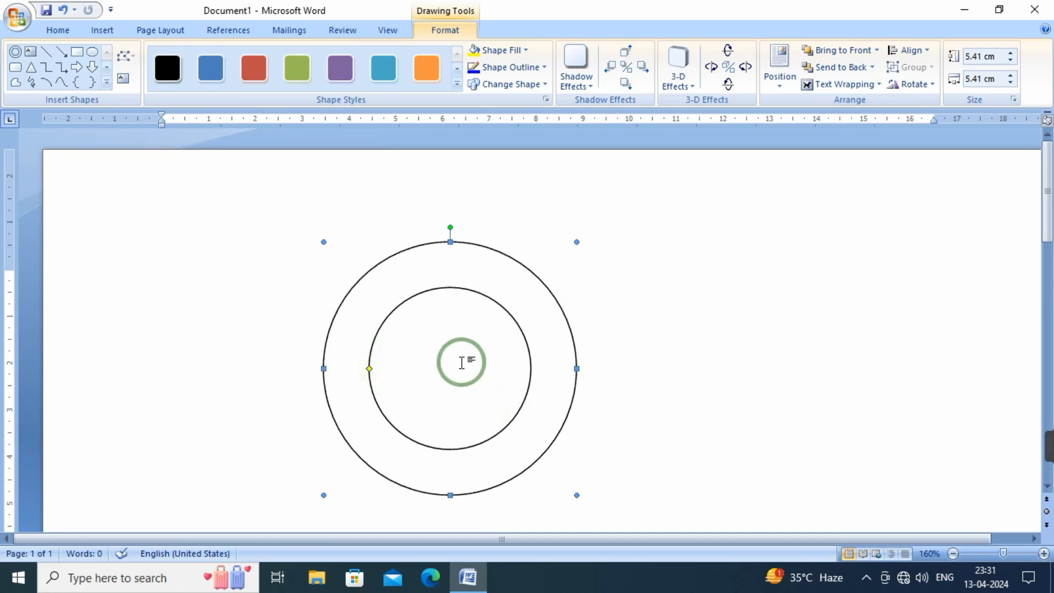
# Move the donut up towards the page's top edge, with its left side about 2 cm inside the left margin
pyautogui.click(271, 245)
pyautogui.moveTo(404, 274); pyautogui.dragTo(240, 223)
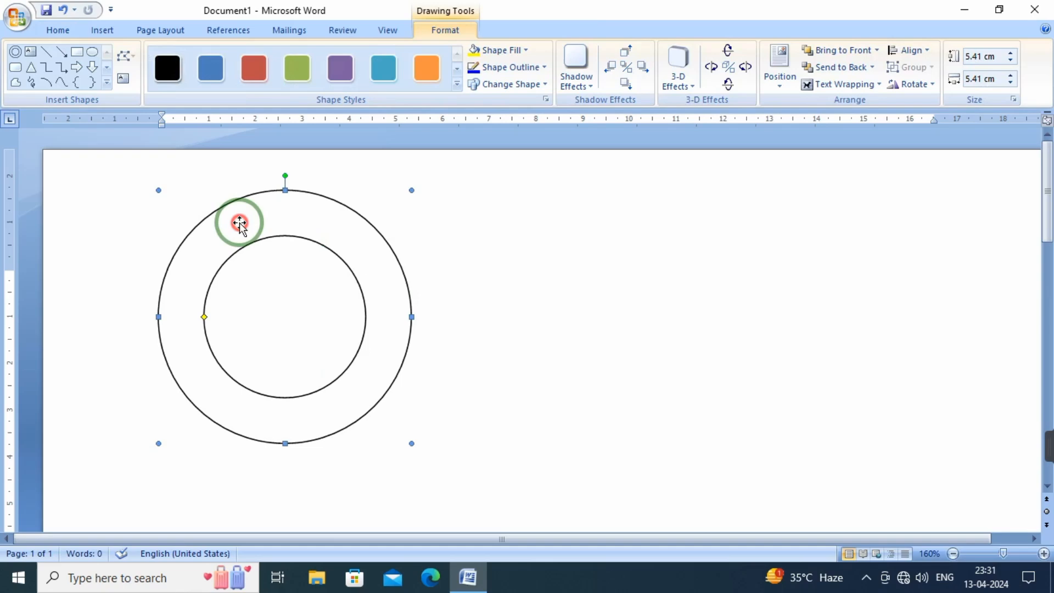
pyautogui.click(585, 328)
pyautogui.click(297, 229)
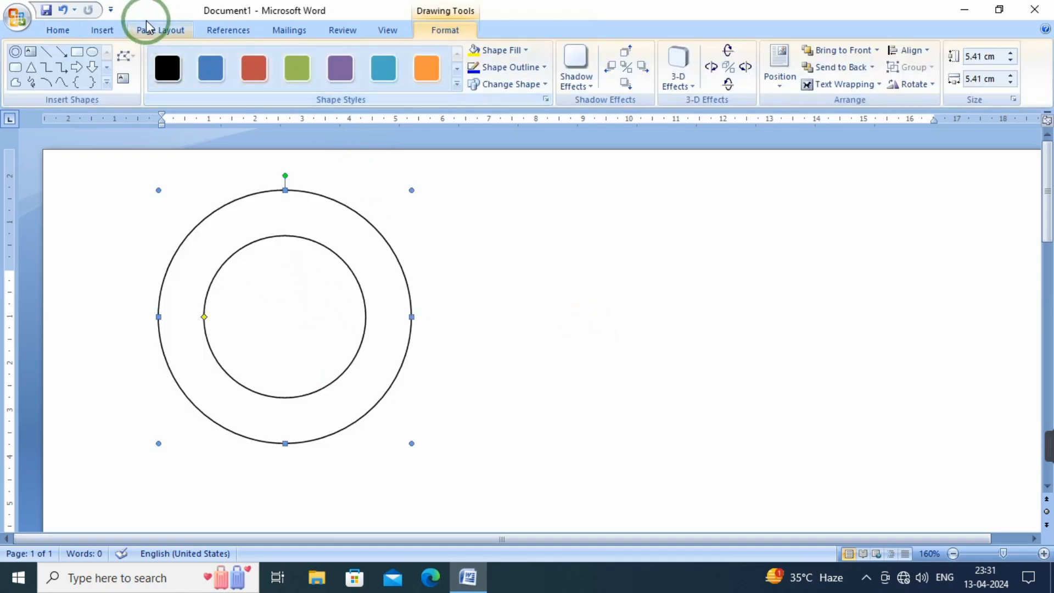
pyautogui.click(99, 33)
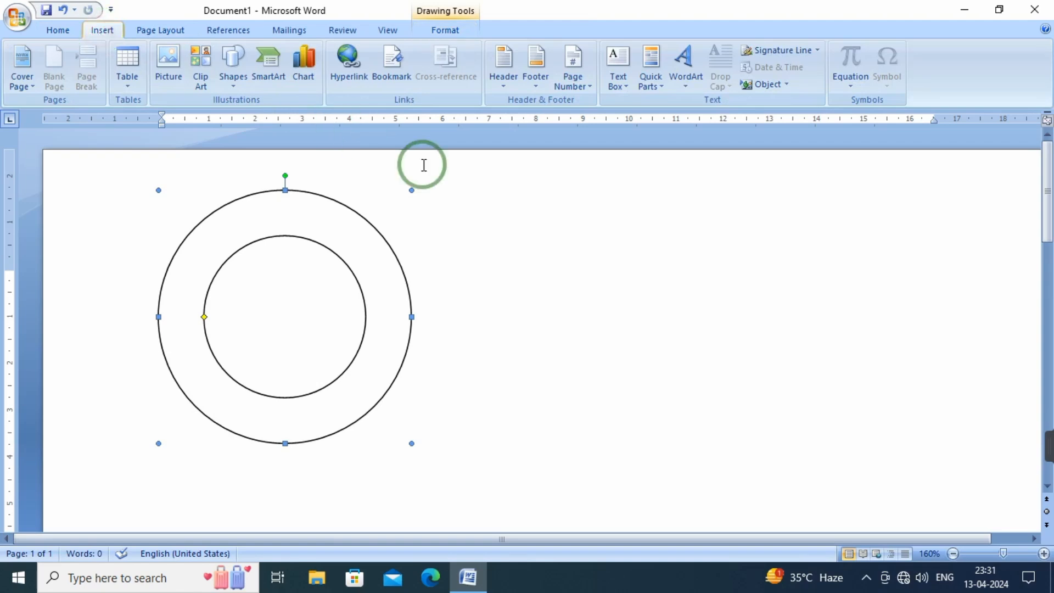
pyautogui.click(720, 270)
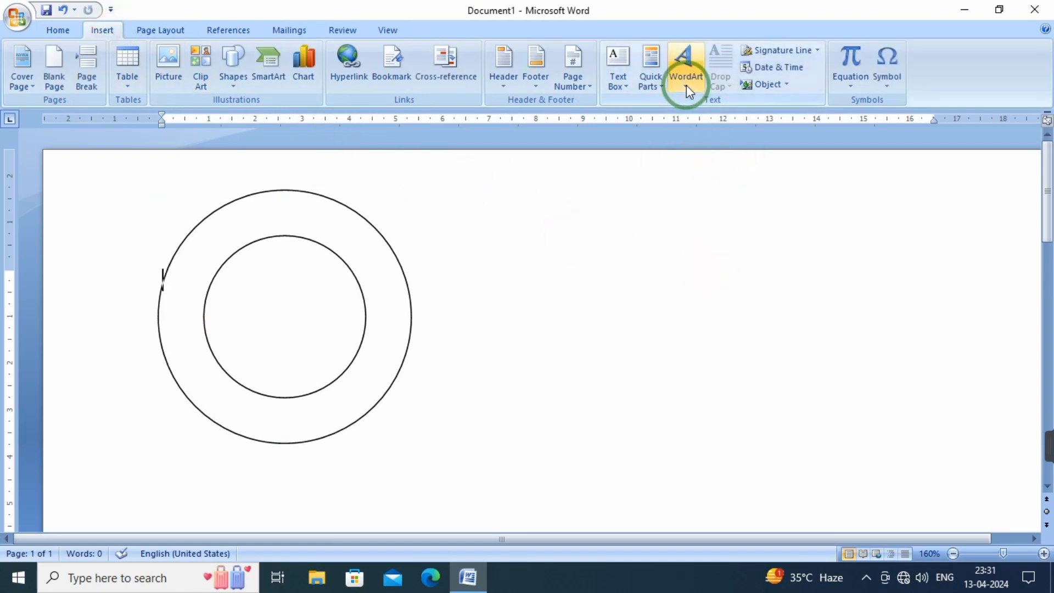
pyautogui.moveTo(374, 281); pyautogui.dragTo(477, 281)
pyautogui.click(755, 306)
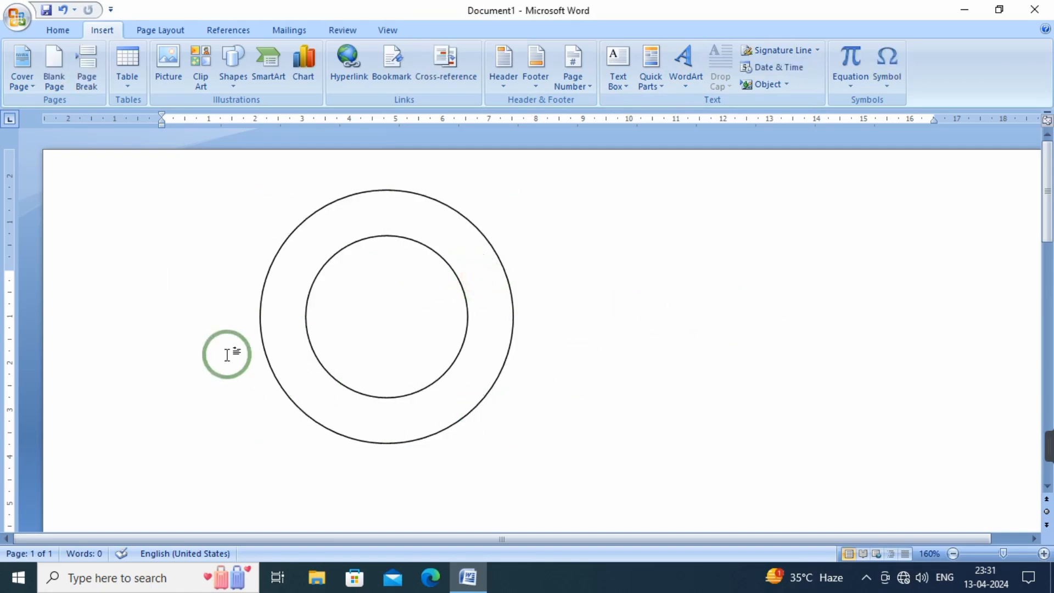
# Start a new WordArt object in the rainbow gradient style with a cast shadow
pyautogui.click(100, 33)
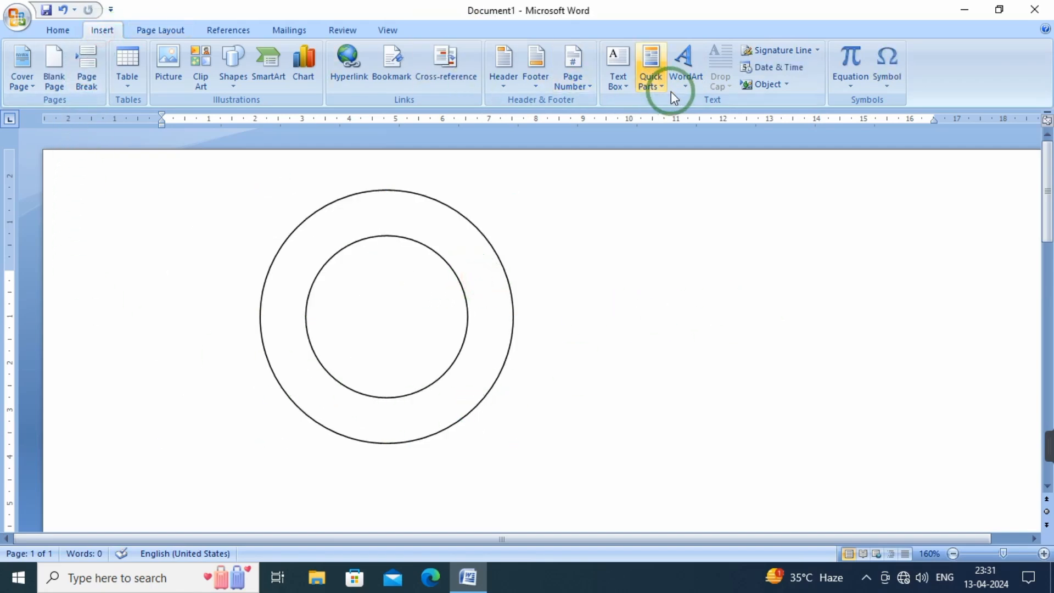
pyautogui.click(686, 90)
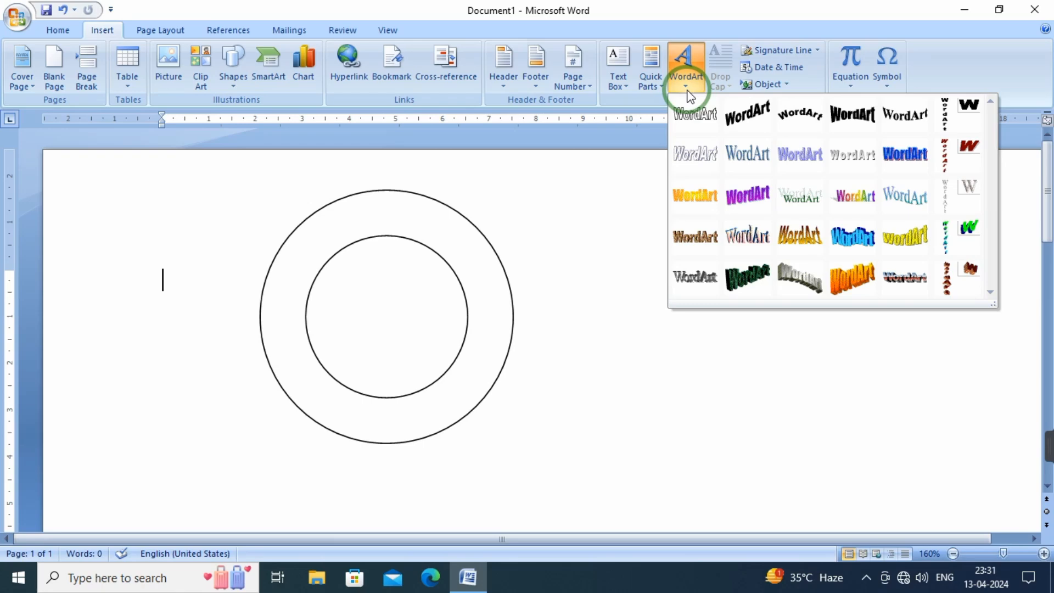
pyautogui.click(851, 206)
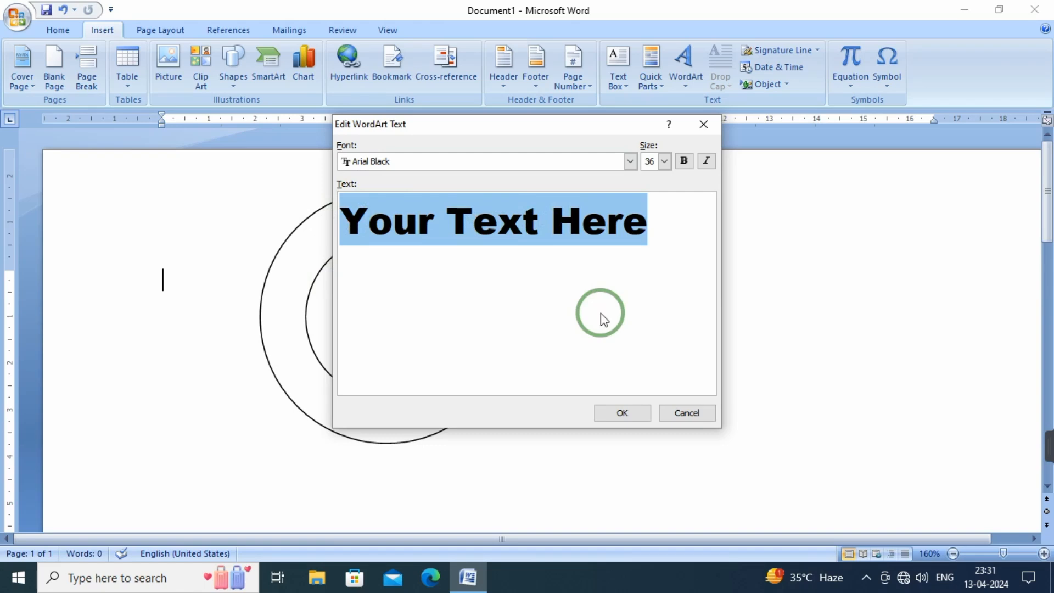
pyautogui.write('S')
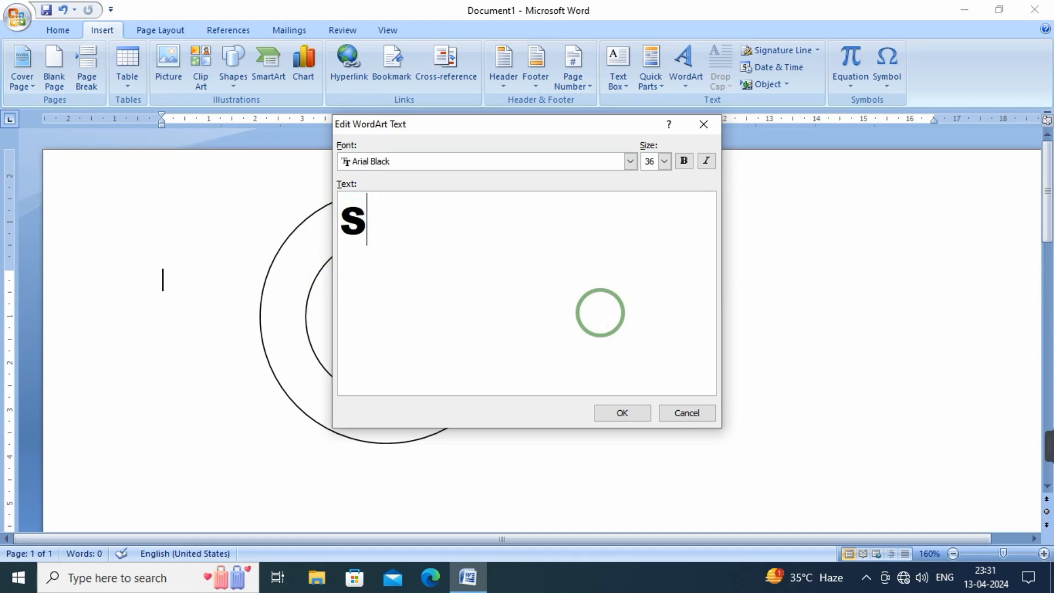
pyautogui.write('UN')
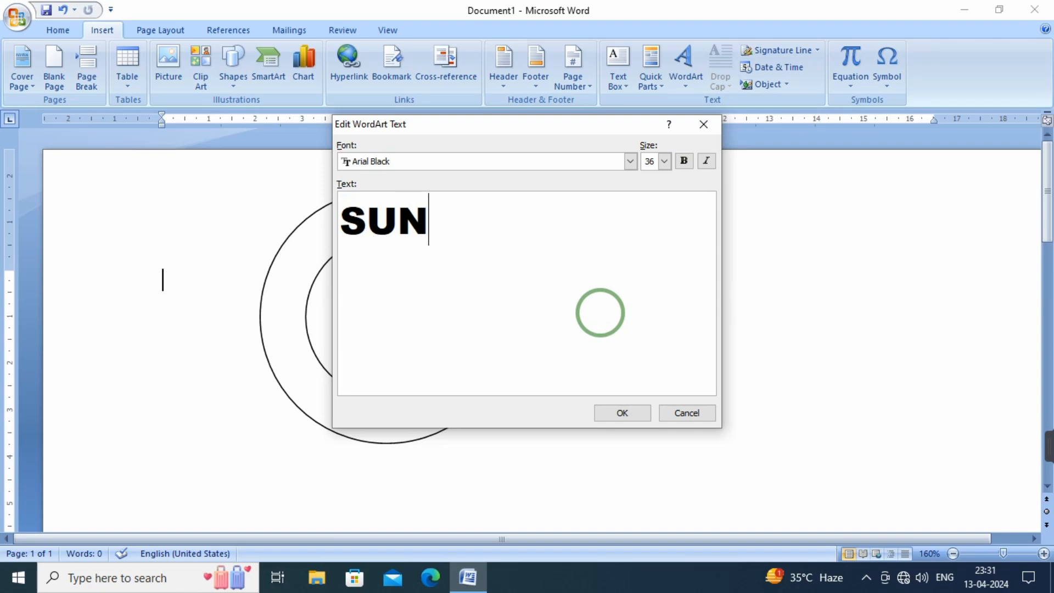
pyautogui.write('RISE')
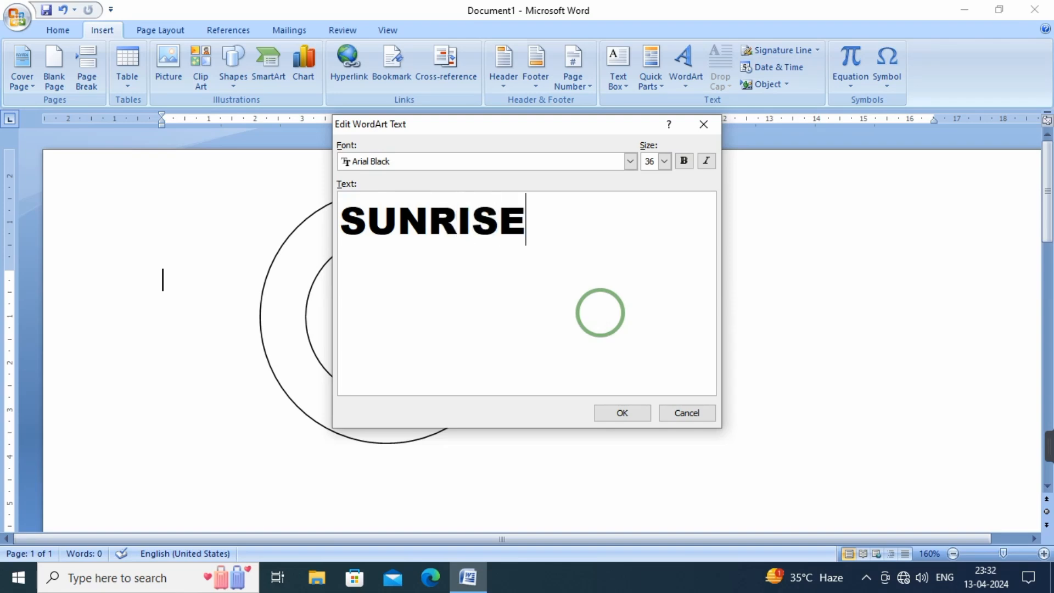
pyautogui.write(' C')
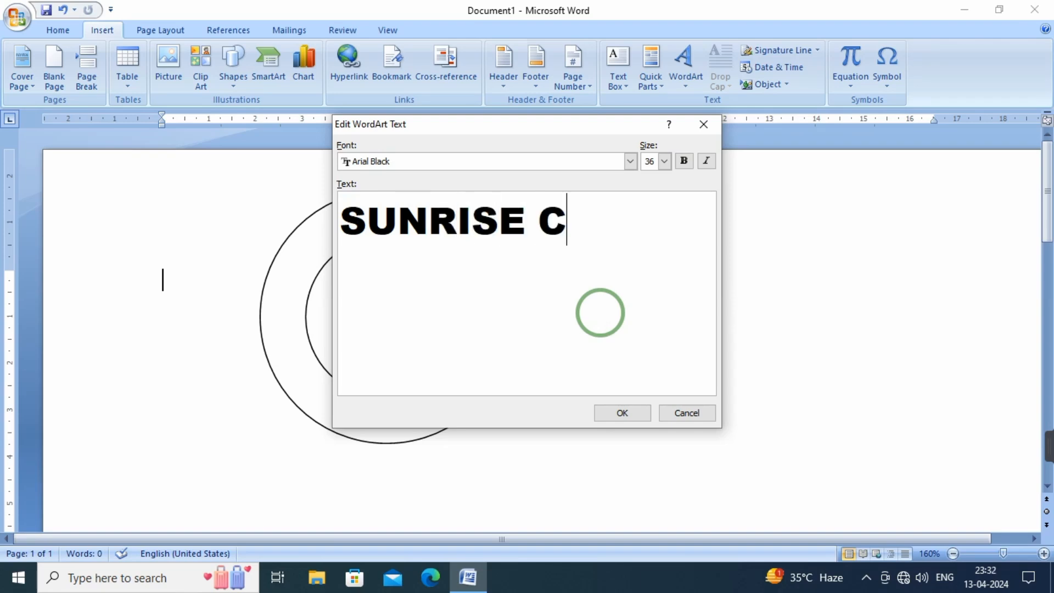
pyautogui.press('BackSpace')
pyautogui.press('BackSpace')
pyautogui.press('BackSpace')
pyautogui.press('BackSpace')
pyautogui.press('BackSpace')
pyautogui.press('BackSpace')
pyautogui.press('BackSpace')
pyautogui.press('BackSpace')
pyautogui.press('BackSpace')
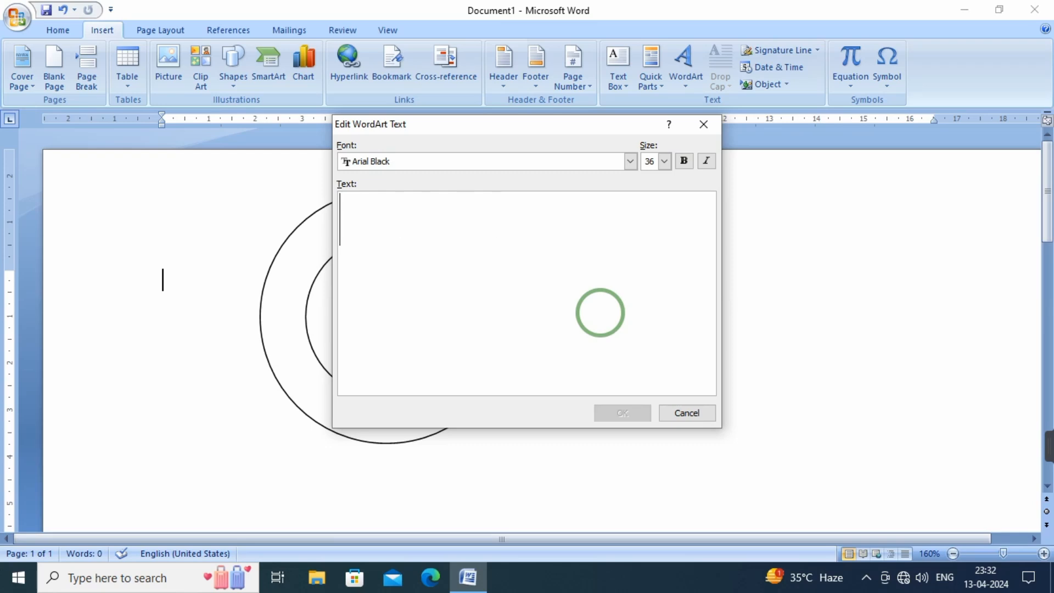
# Set the WordArt text to "COMPUTER SUNRISE" and insert it into the document
pyautogui.write('CO')
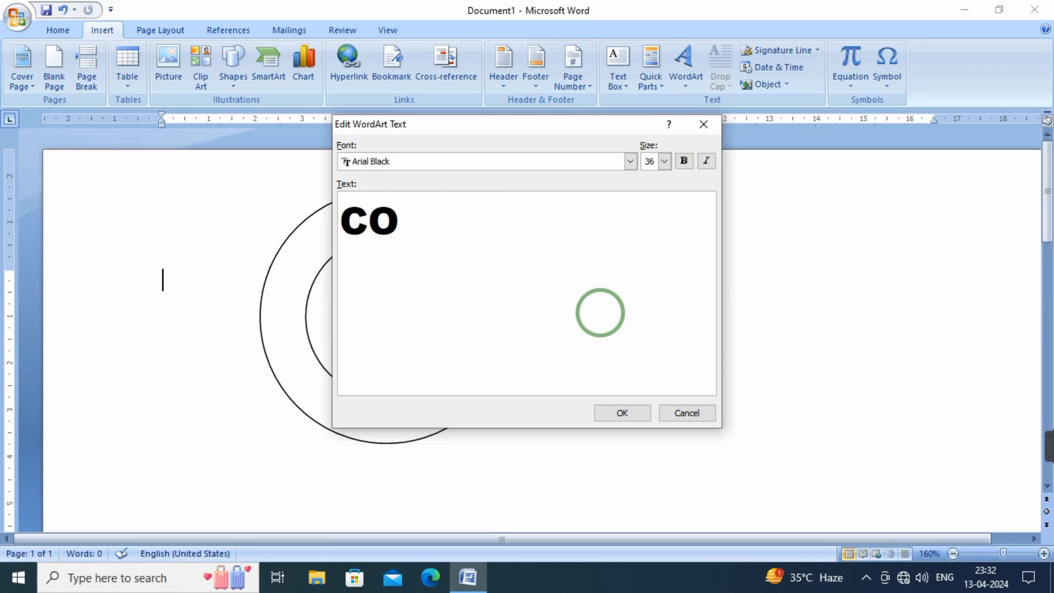
pyautogui.write('MPU')
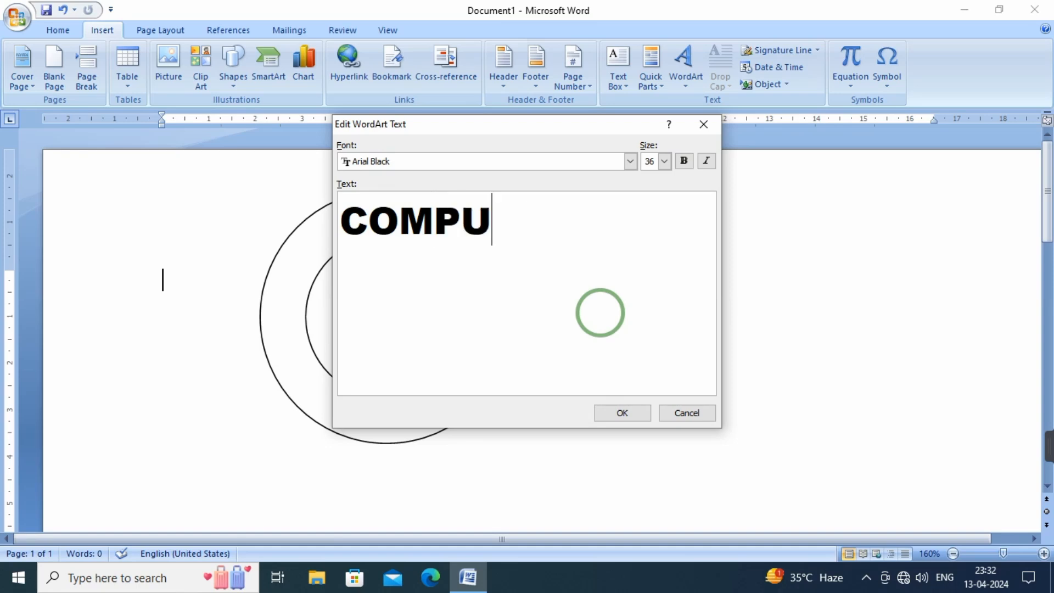
pyautogui.write('TER S')
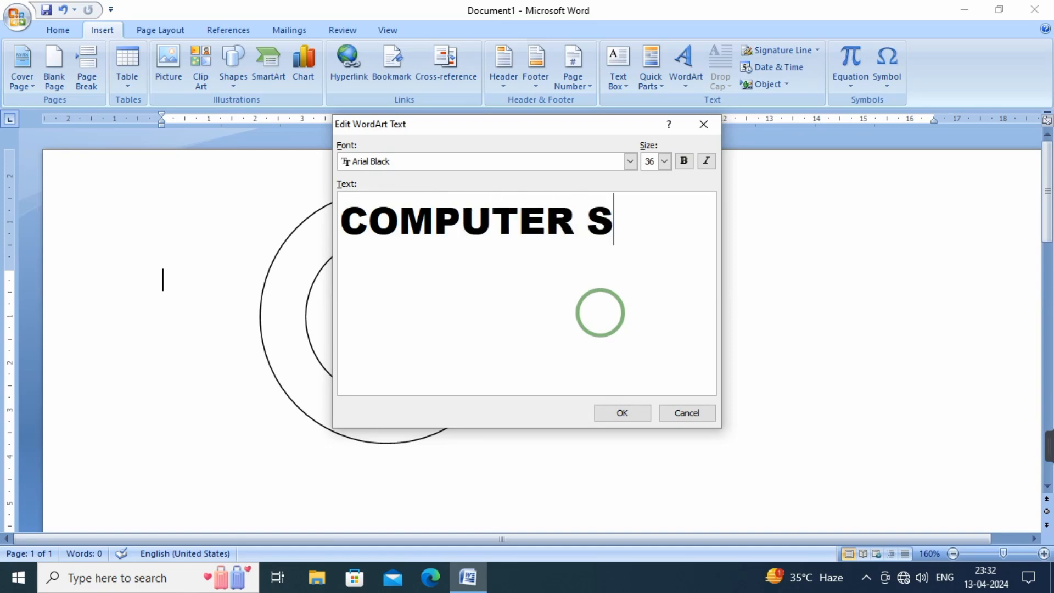
pyautogui.write('UNRI')
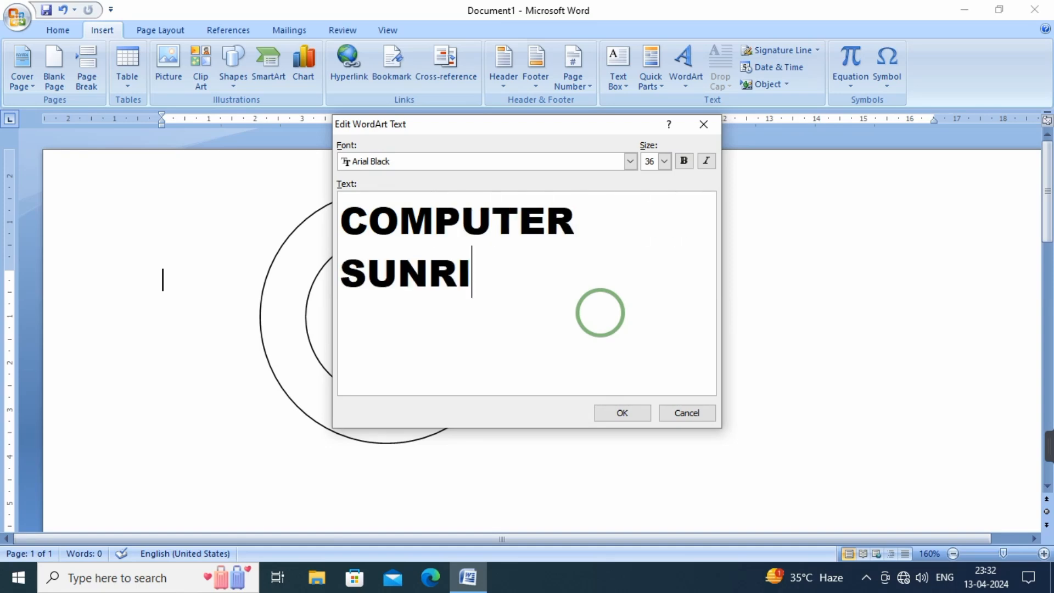
pyautogui.write('SE')
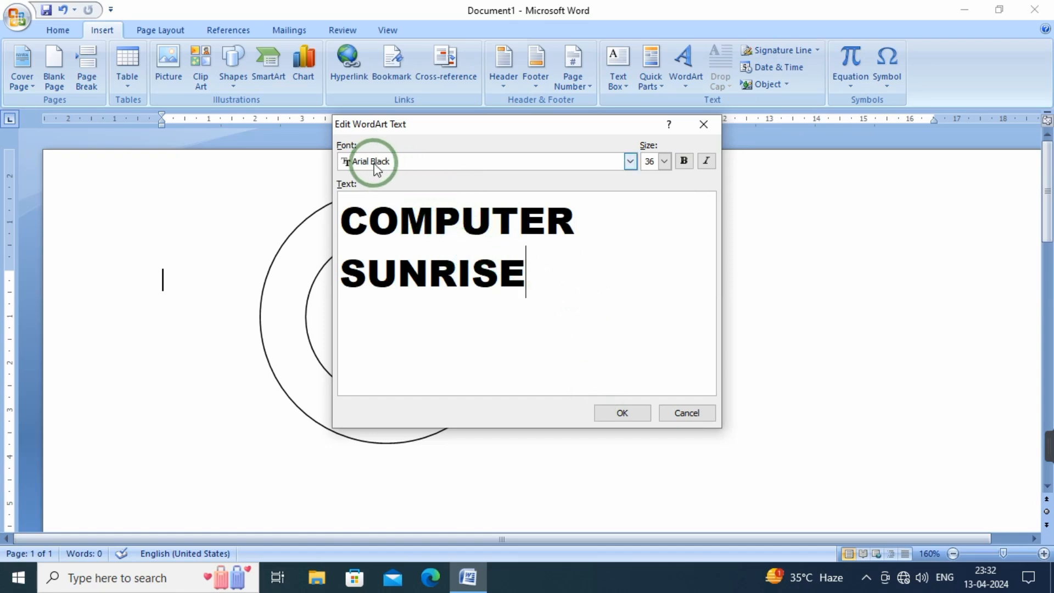
pyautogui.click(685, 161)
pyautogui.moveTo(526, 274); pyautogui.dragTo(348, 211)
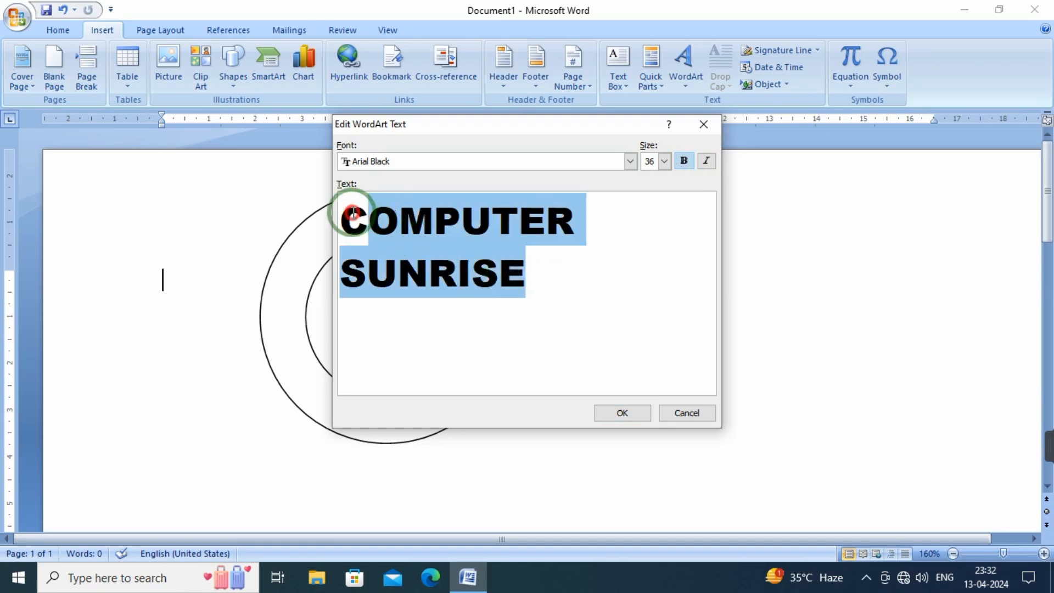
pyautogui.click(686, 165)
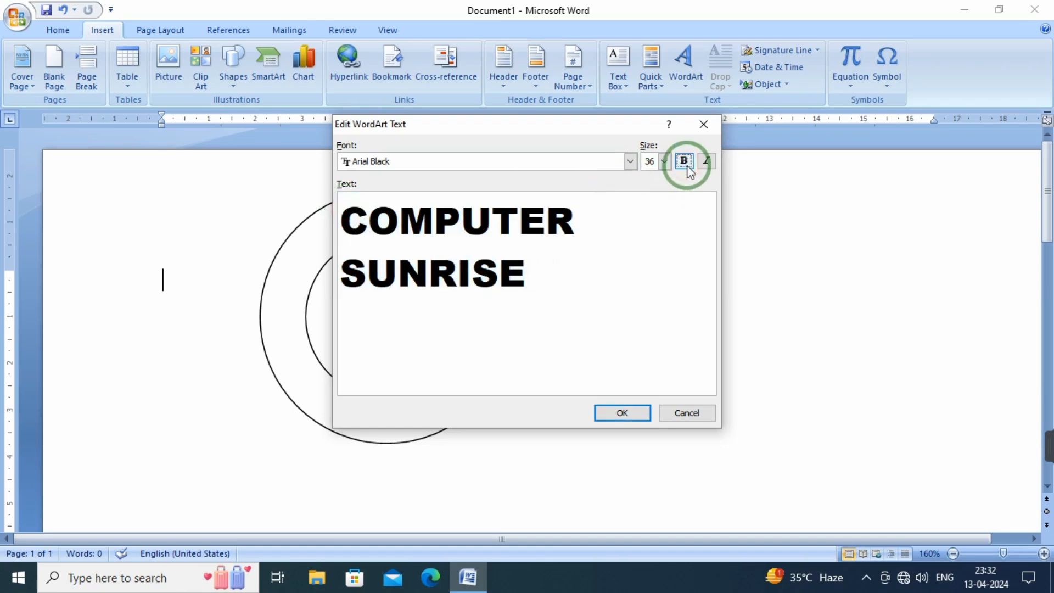
pyautogui.click(621, 413)
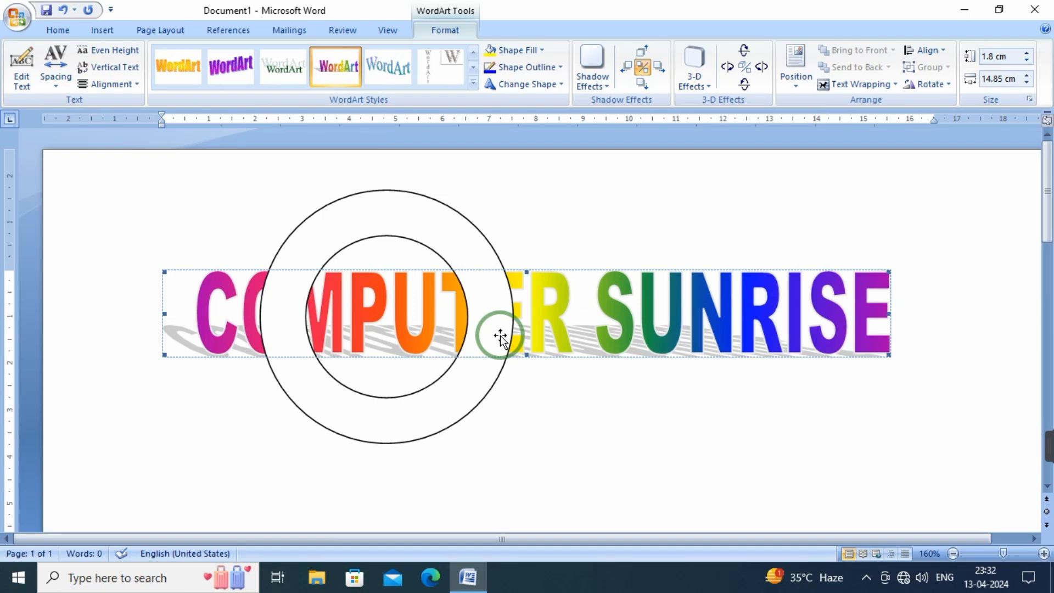
# Set the COMPUTER SUNRISE WordArt's text wrapping to In Front of Text
pyautogui.click(544, 312)
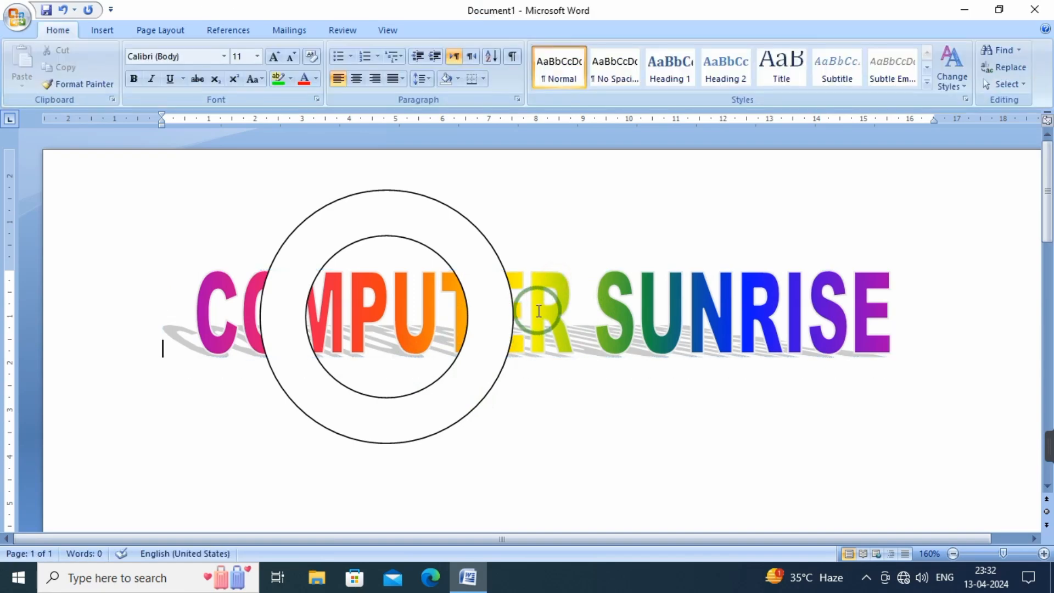
pyautogui.click(544, 313)
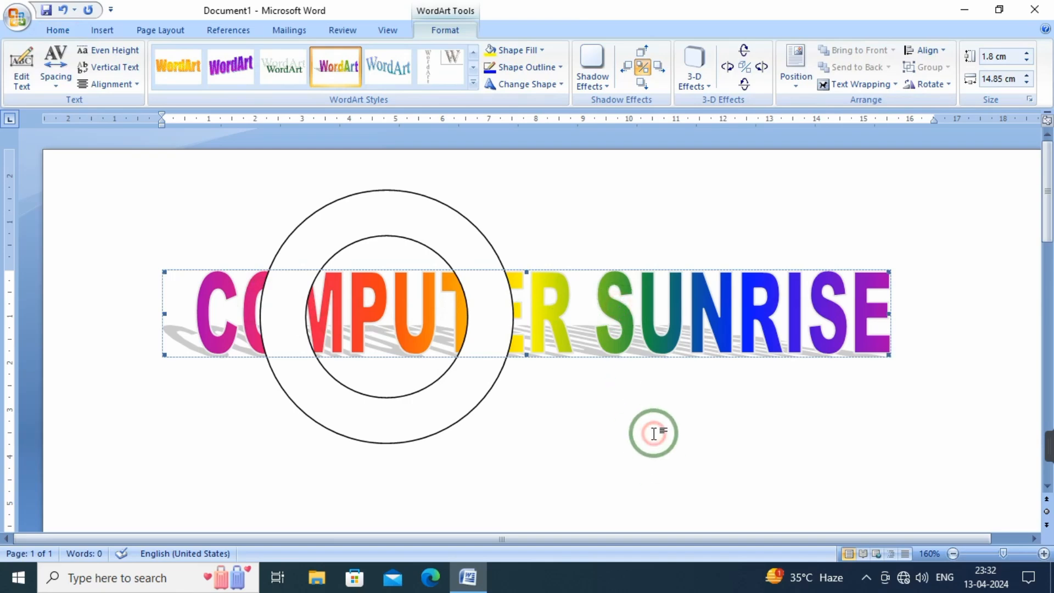
pyautogui.click(926, 382)
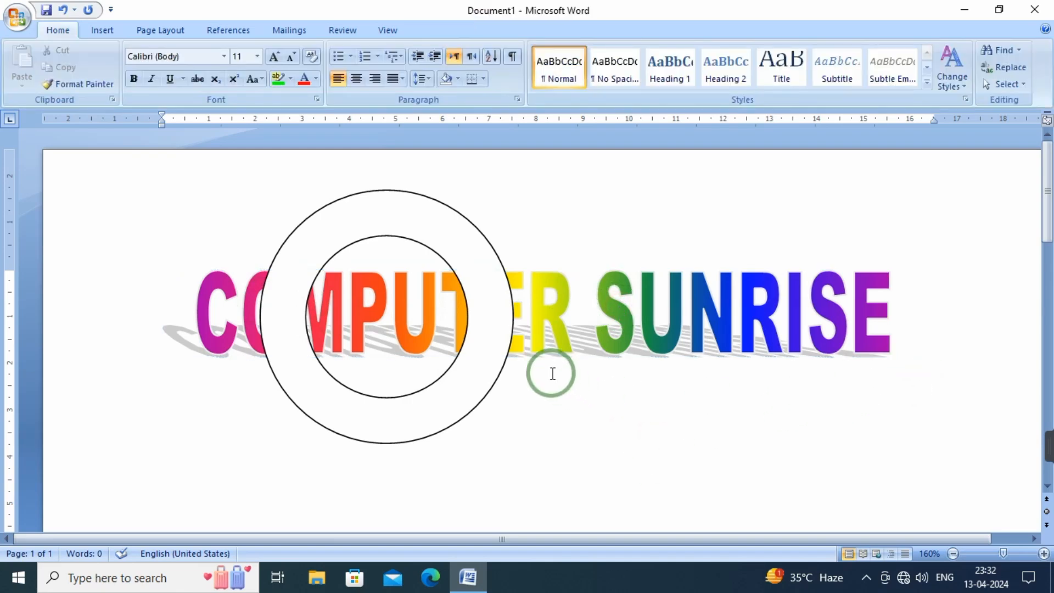
pyautogui.click(605, 314)
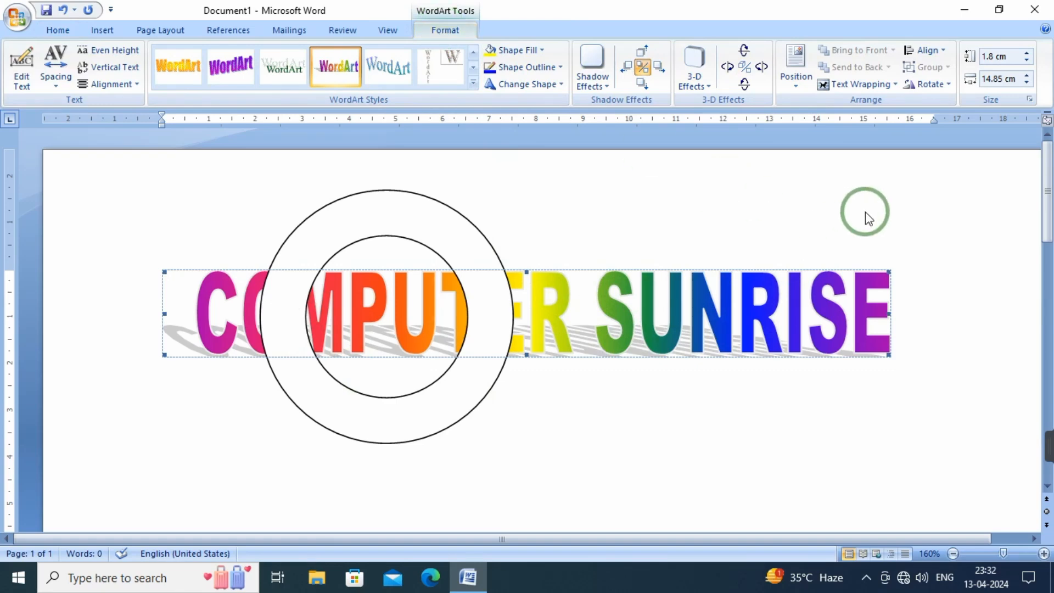
pyautogui.click(873, 90)
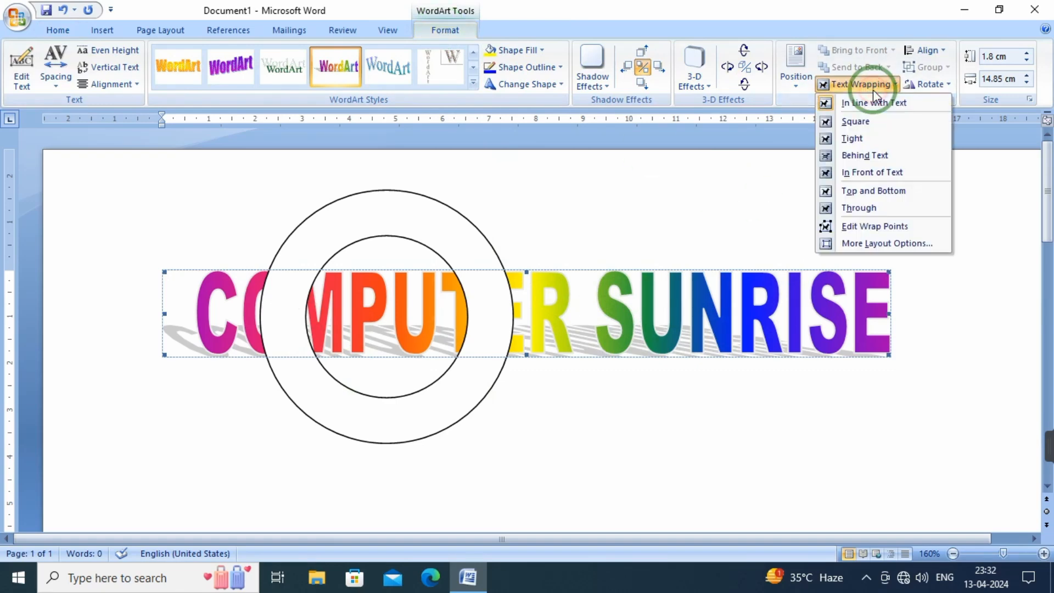
pyautogui.click(858, 174)
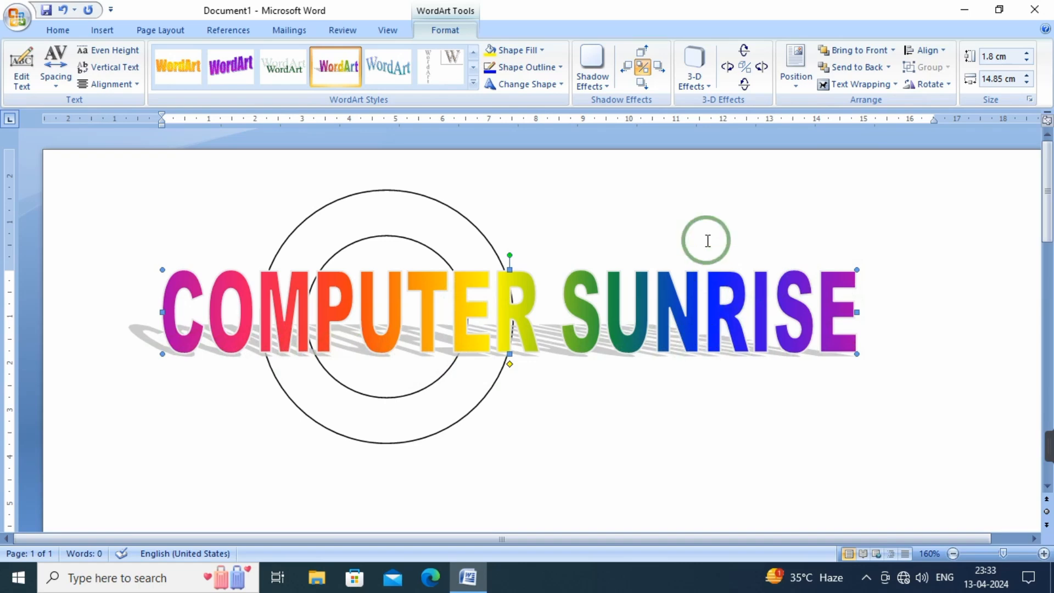
# Turn off the WordArt's shadow, and try its 3-D effect before switching that off again
pyautogui.click(643, 70)
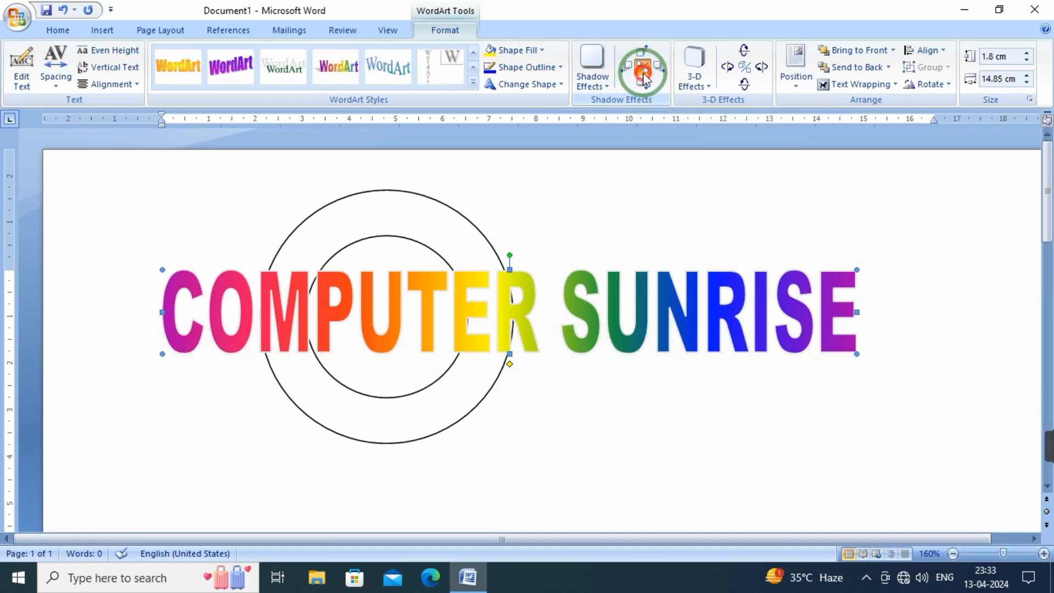
pyautogui.click(643, 77)
pyautogui.click(643, 77)
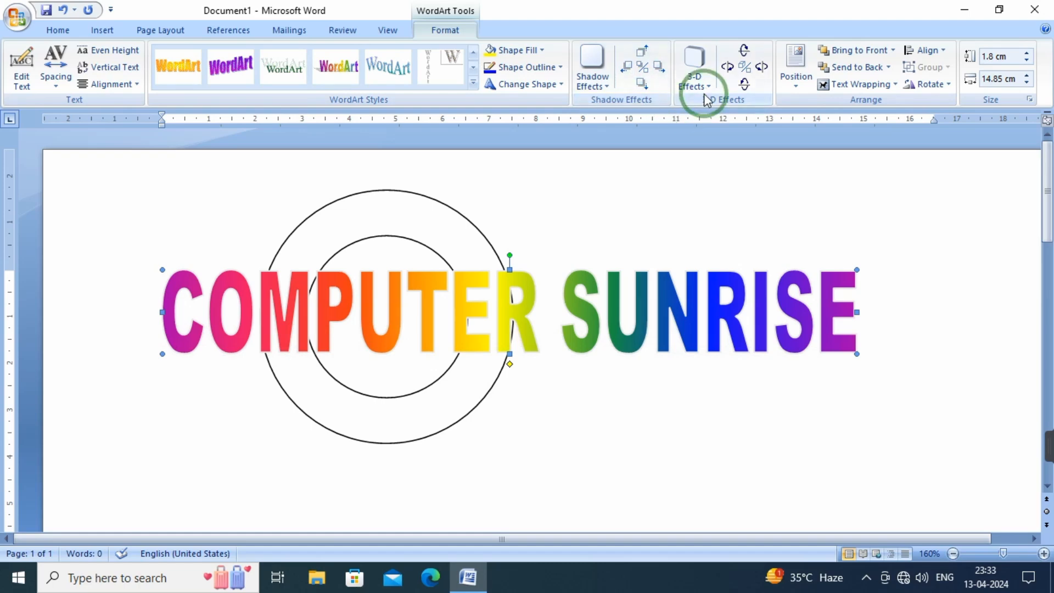
pyautogui.click(744, 66)
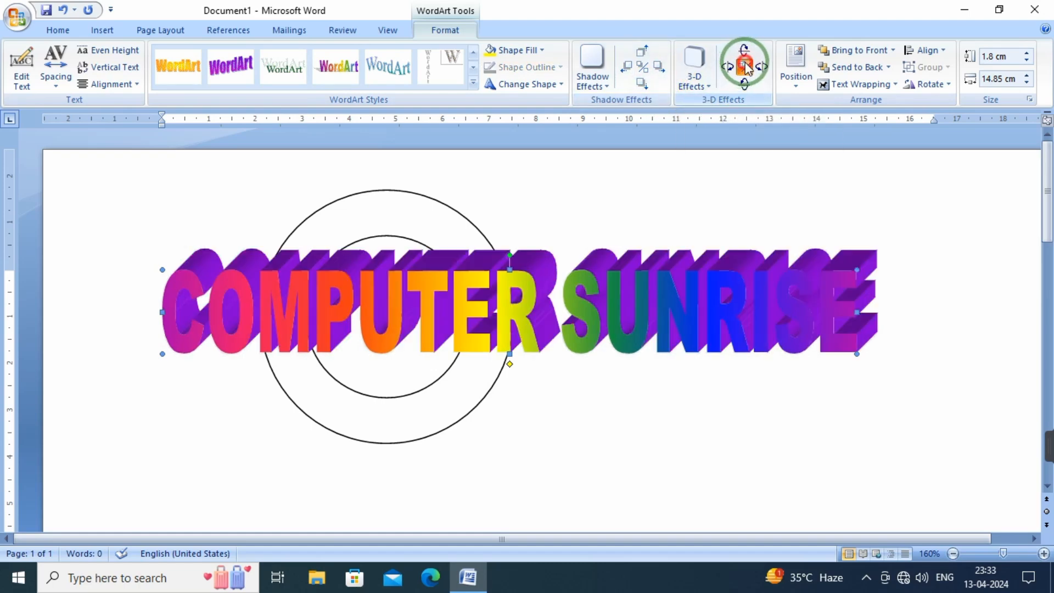
pyautogui.click(745, 67)
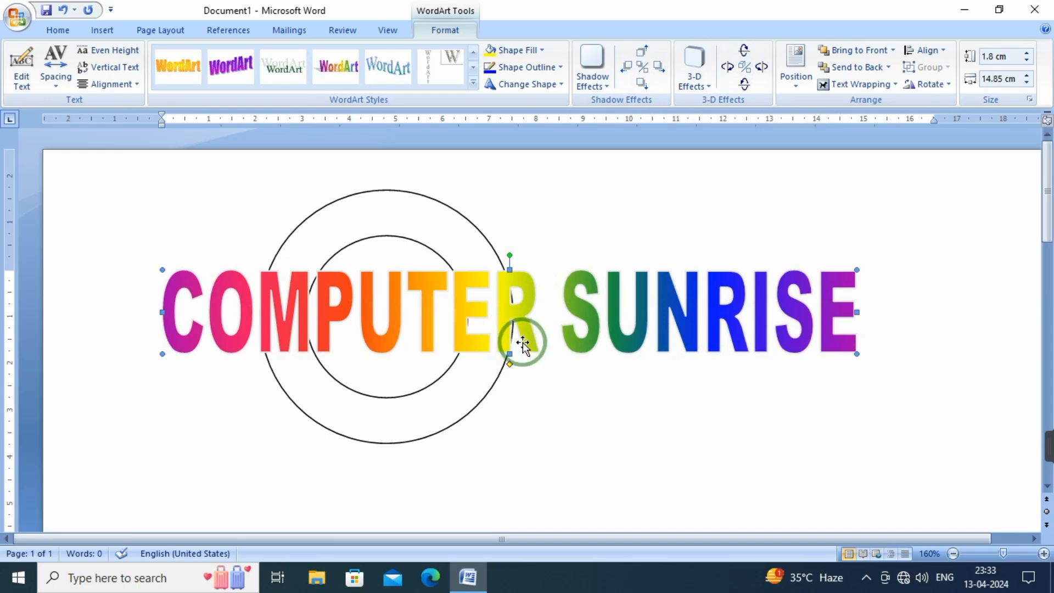
# Shrink the WordArt to about 0.97 cm high and 8.26 cm wide and move it across the donut's upper-right edge
pyautogui.moveTo(858, 355); pyautogui.dragTo(534, 311)
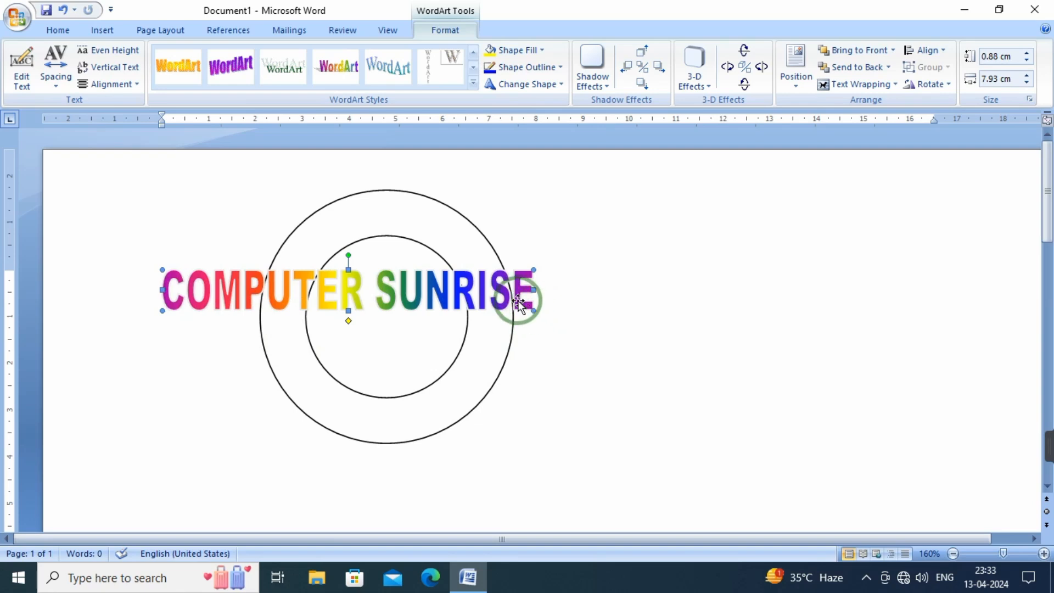
pyautogui.moveTo(608, 267); pyautogui.dragTo(717, 260)
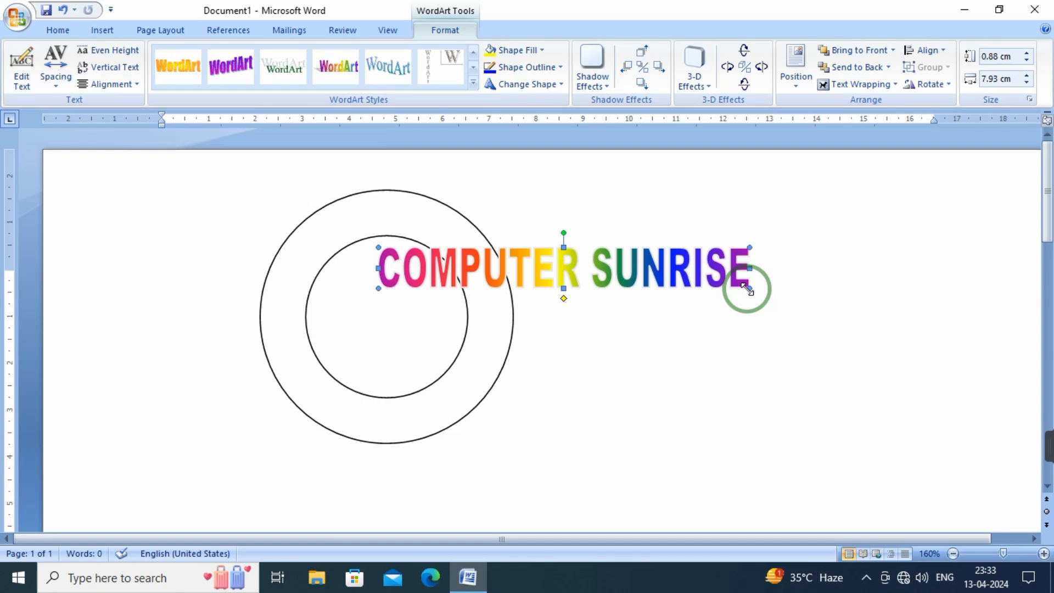
pyautogui.moveTo(746, 287); pyautogui.dragTo(792, 333)
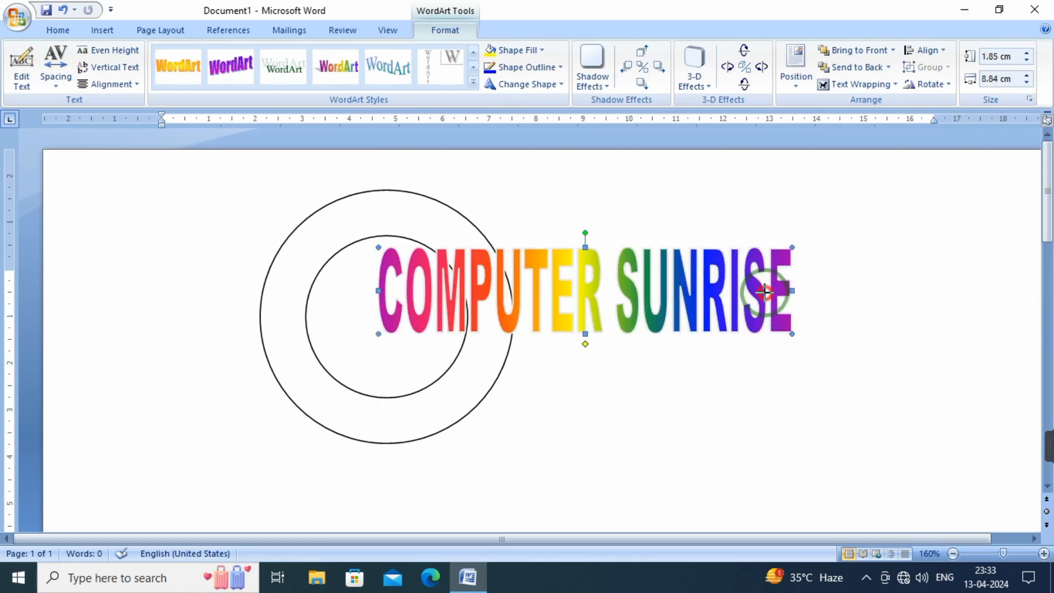
pyautogui.moveTo(764, 292); pyautogui.dragTo(765, 293)
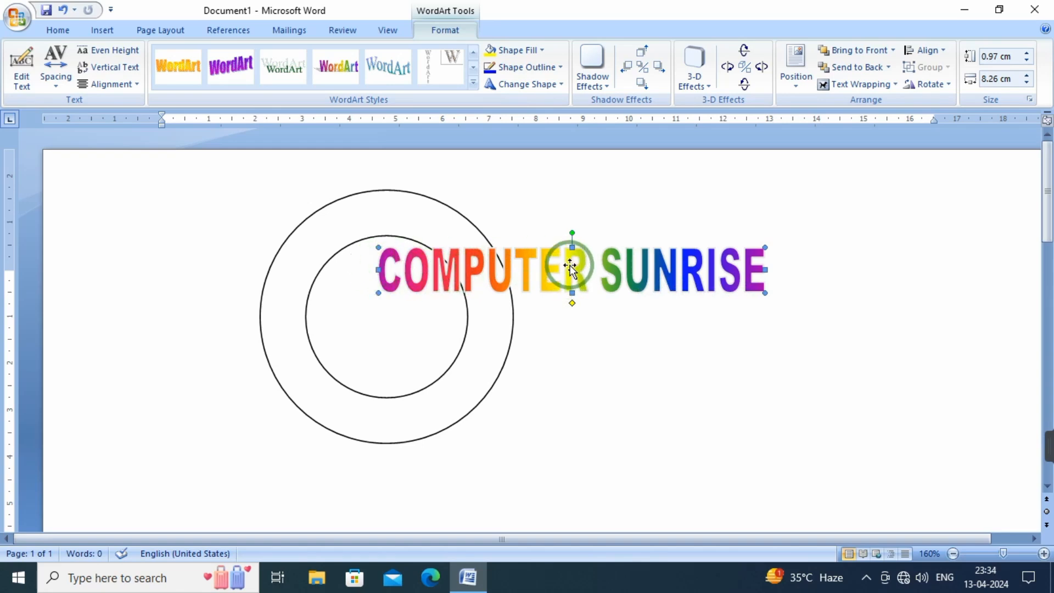
pyautogui.moveTo(570, 267); pyautogui.dragTo(602, 219)
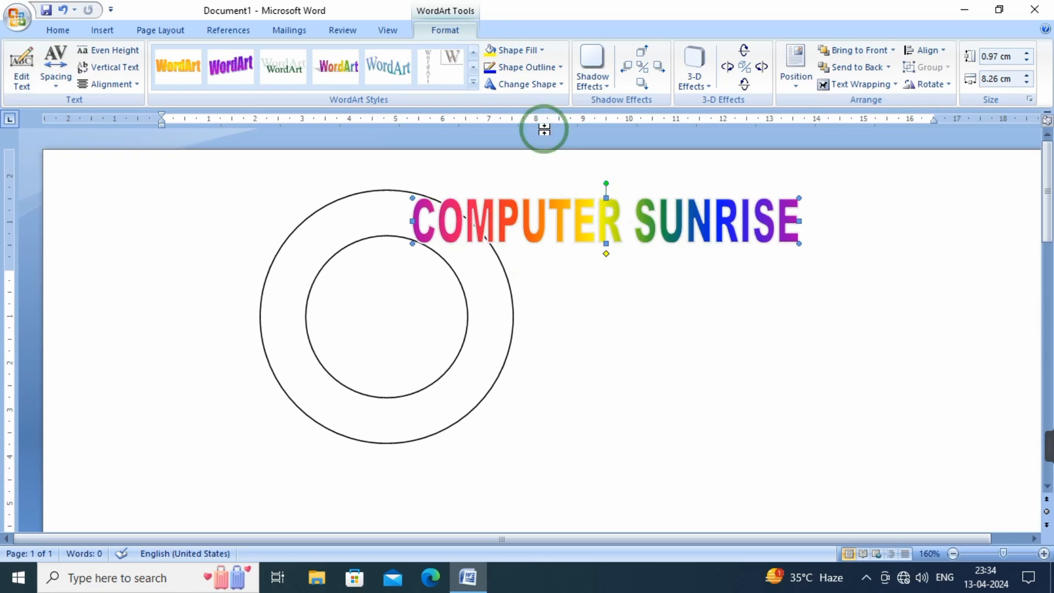
# Change the WordArt's shape to the upward arch that follows a path
pyautogui.click(562, 87)
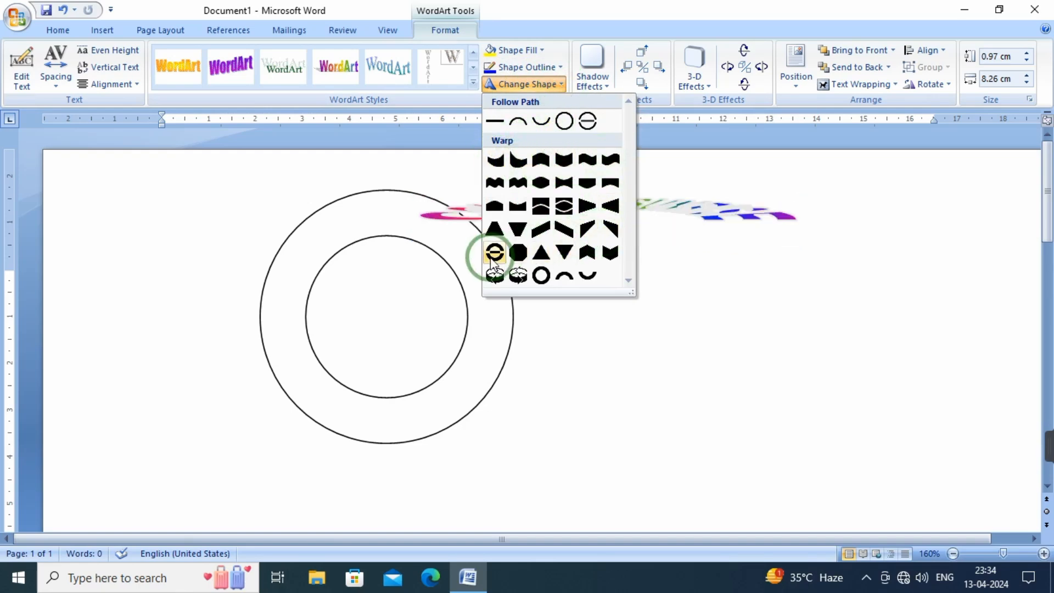
pyautogui.click(518, 122)
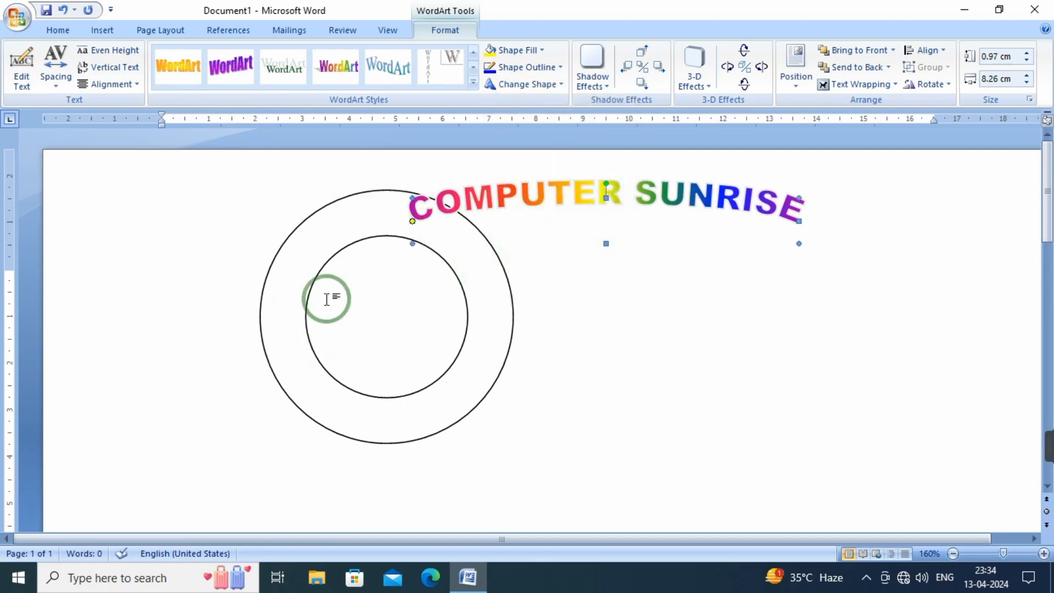
pyautogui.click(549, 83)
pyautogui.click(509, 120)
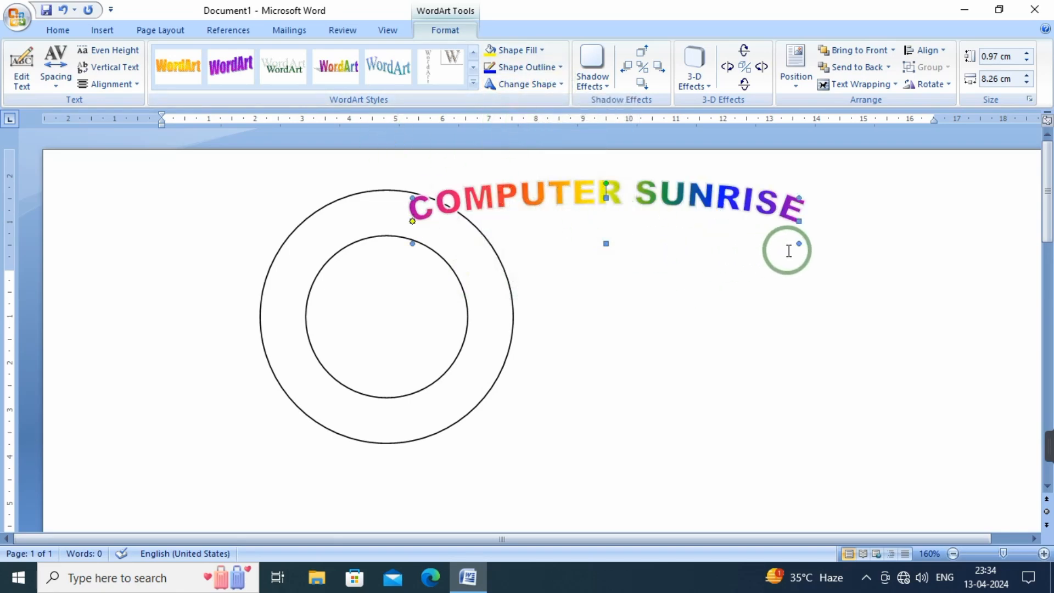
# Resize the arched WordArt to about 4.54 cm high and 4.69 cm wide and place it over the donut ring's upper half
pyautogui.moveTo(797, 244); pyautogui.dragTo(602, 397)
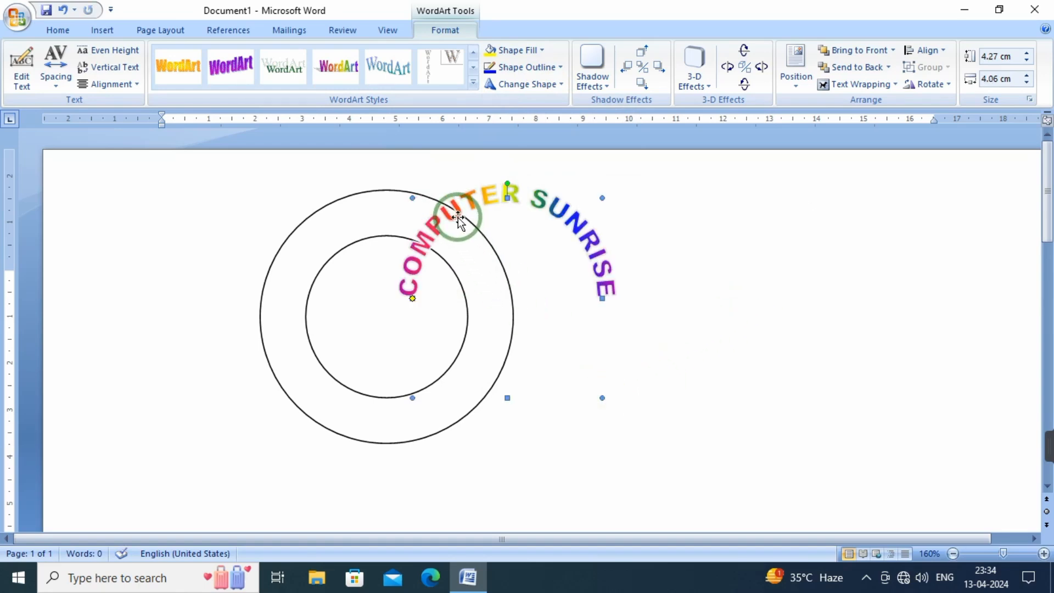
pyautogui.moveTo(407, 220); pyautogui.dragTo(281, 228)
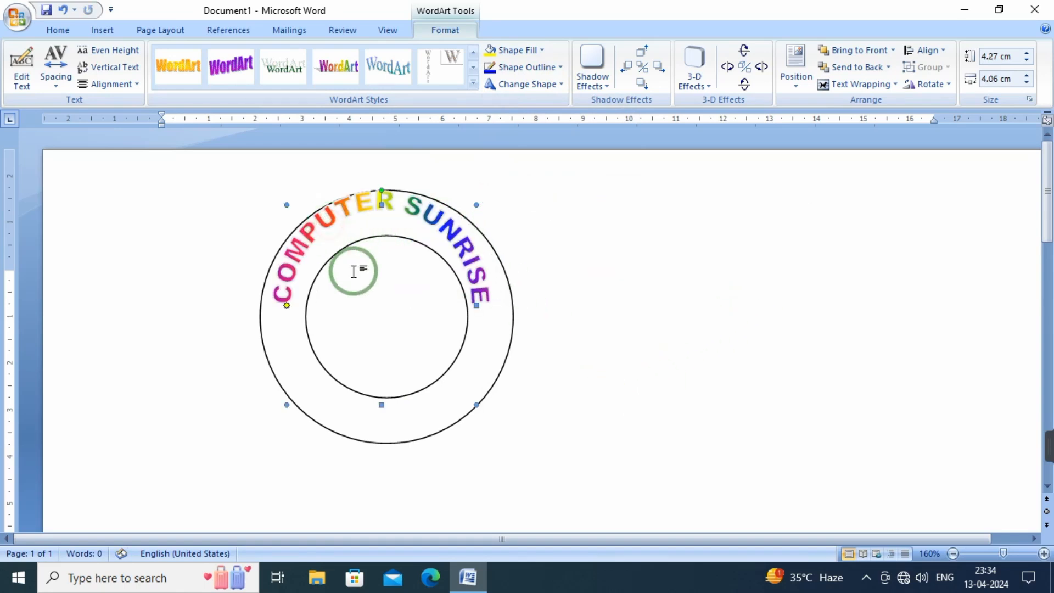
pyautogui.moveTo(477, 404); pyautogui.dragTo(506, 417)
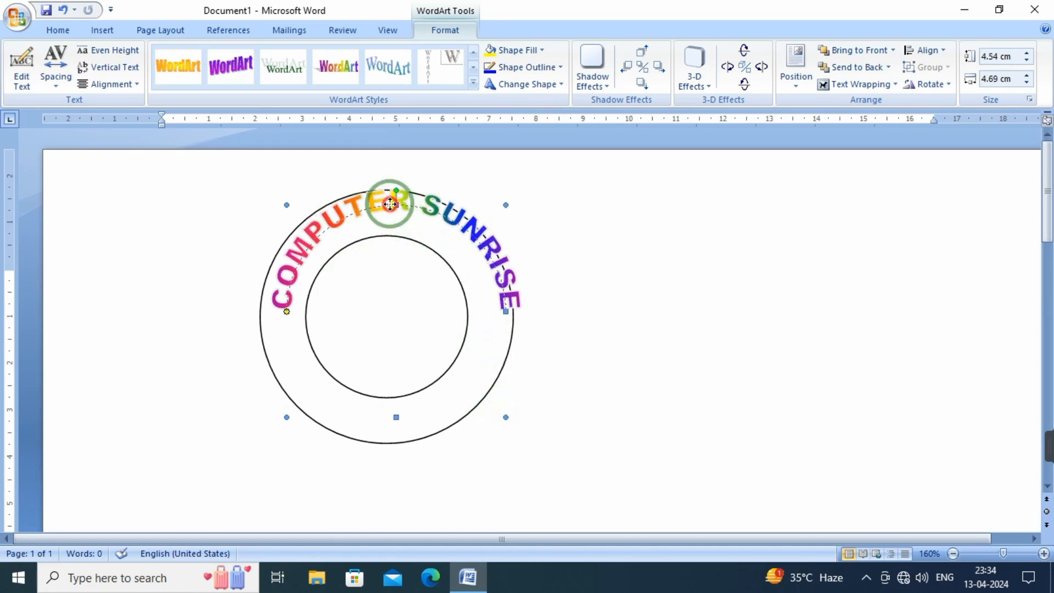
pyautogui.moveTo(390, 203); pyautogui.dragTo(385, 209)
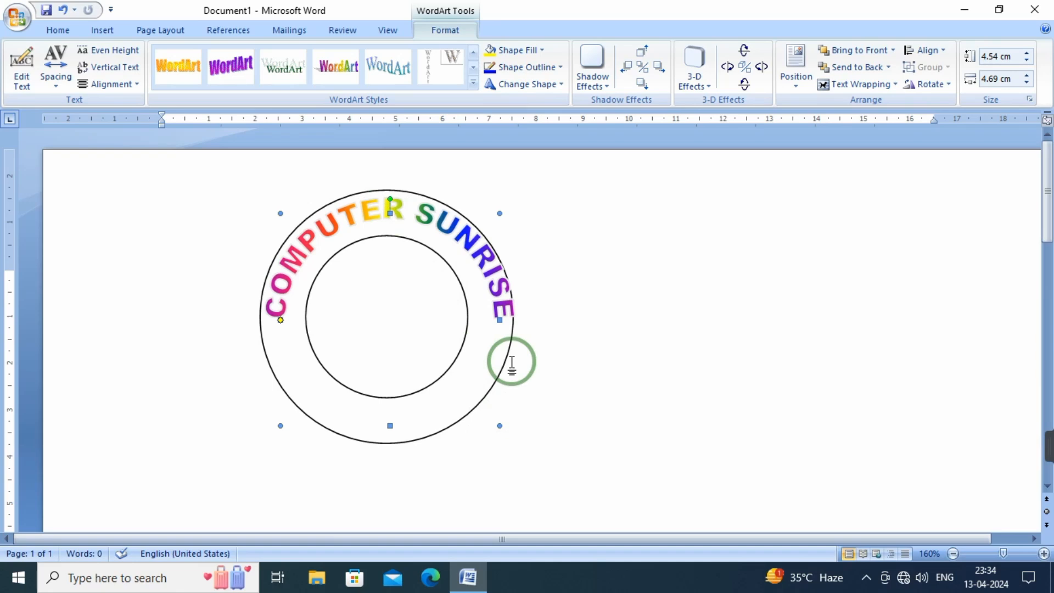
# Nudge the arched WordArt slightly down and to the left to align it with the upper half of the ring
pyautogui.hotkey('ctrl', 'Down')
pyautogui.hotkey('ctrl', 'Down')
pyautogui.hotkey('ctrl', 'Down')
pyautogui.hotkey('ctrl', 'Down')
pyautogui.hotkey('ctrl', 'Down')
pyautogui.hotkey('ctrl', 'Down')
pyautogui.hotkey('ctrl', 'Down')
pyautogui.hotkey('ctrl', 'Left')
pyautogui.hotkey('ctrl', 'Left')
pyautogui.hotkey('ctrl', 'Left')
pyautogui.hotkey('ctrl', 'Left')
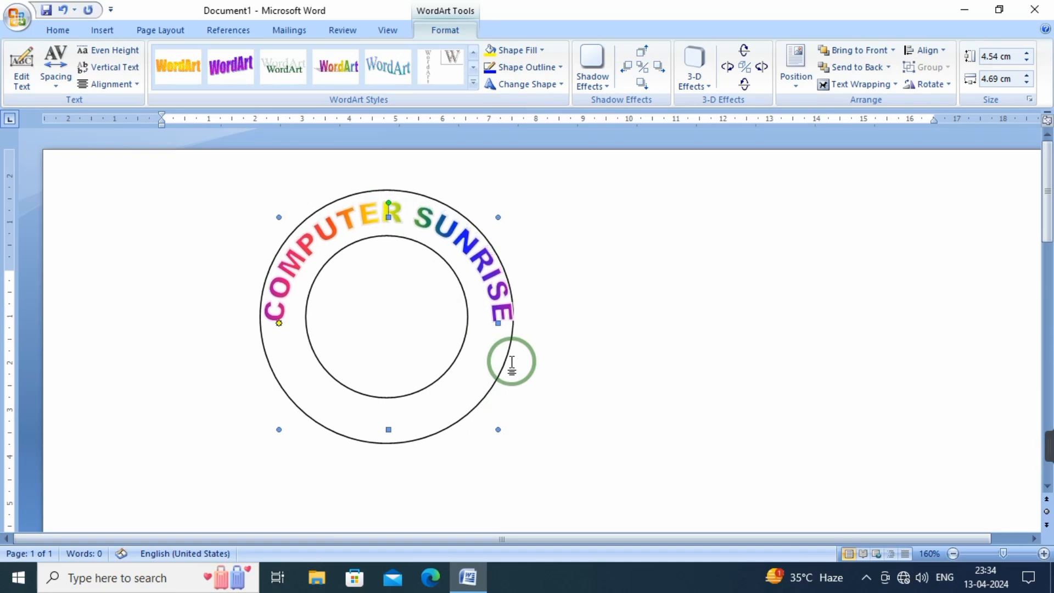
pyautogui.hotkey('ctrl', 'Down')
pyautogui.hotkey('ctrl', 'Down')
pyautogui.hotkey('ctrl', 'Down')
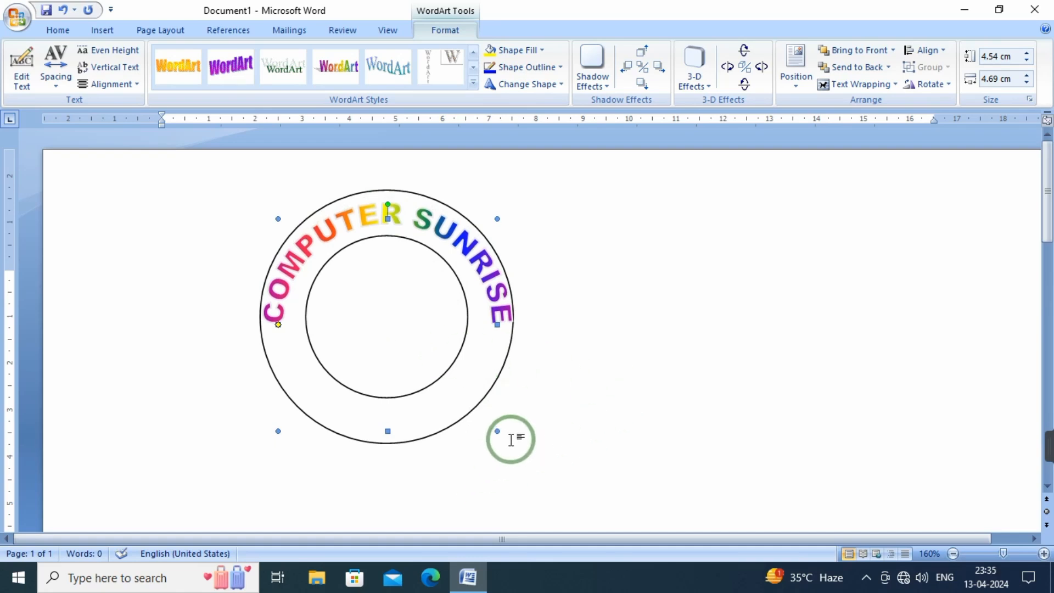
# Narrow the arched WordArt to about 4.47 cm and nudge it slightly right and down to centre it within the ring
pyautogui.moveTo(499, 433); pyautogui.dragTo(485, 432)
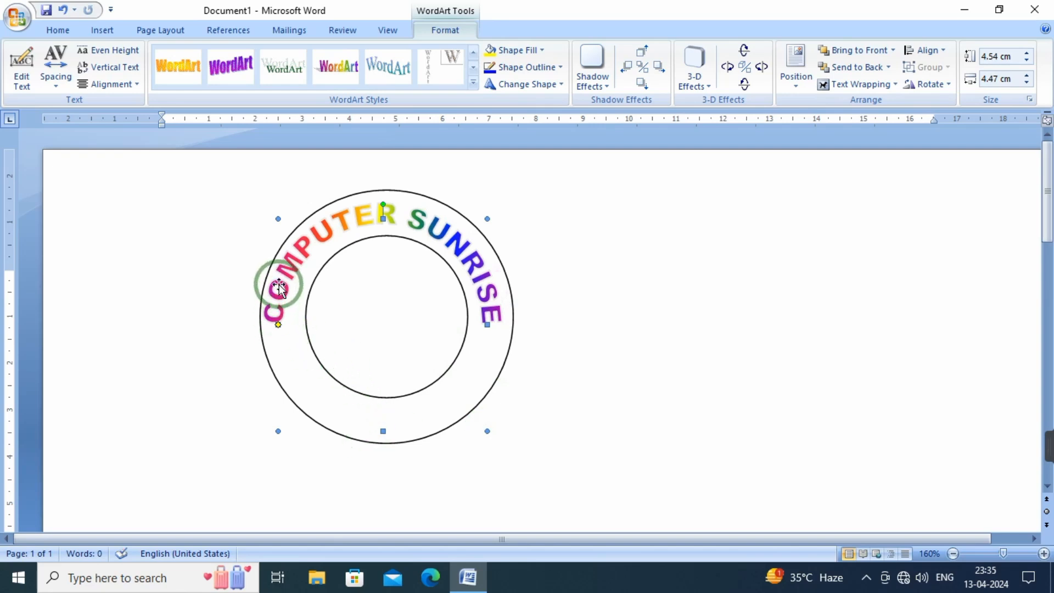
pyautogui.hotkey('ctrl', 'Right')
pyautogui.hotkey('ctrl', 'Right')
pyautogui.hotkey('ctrl', 'Right')
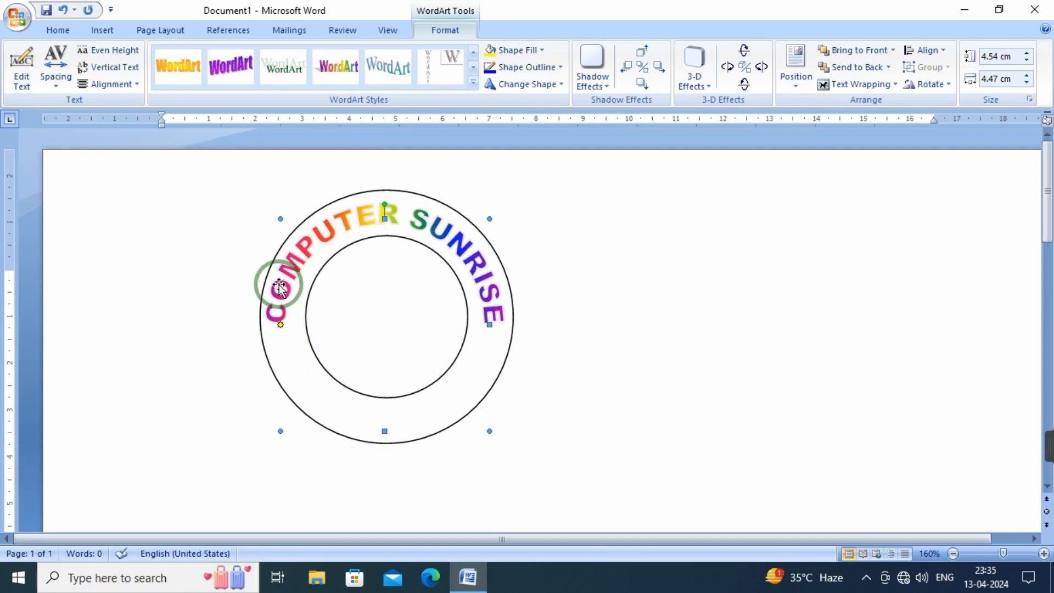
pyautogui.hotkey('ctrl', 'Down')
pyautogui.hotkey('ctrl', 'Down')
pyautogui.hotkey('ctrl', 'Down')
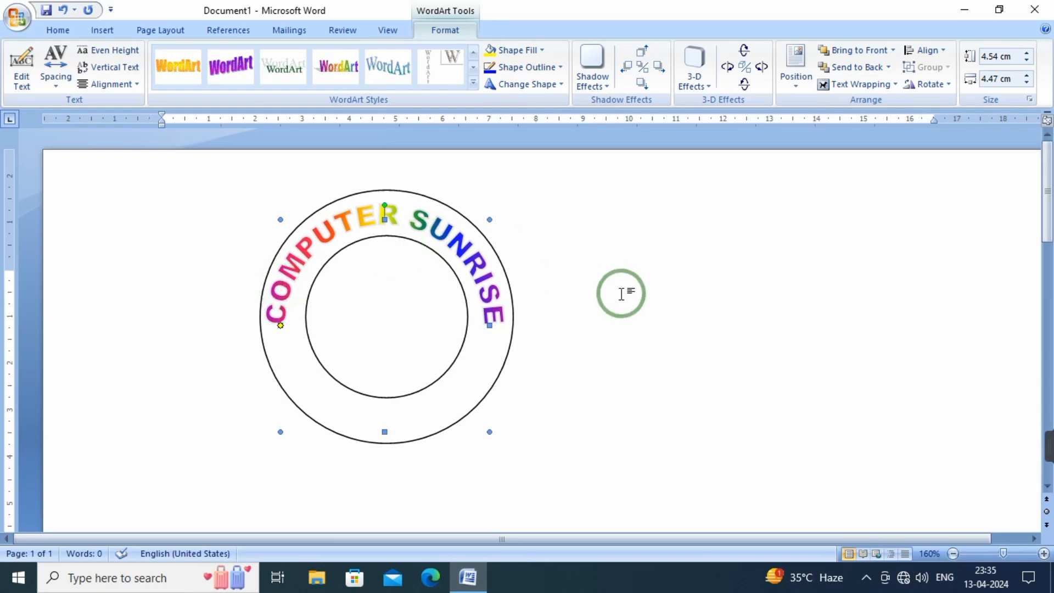
pyautogui.click(672, 360)
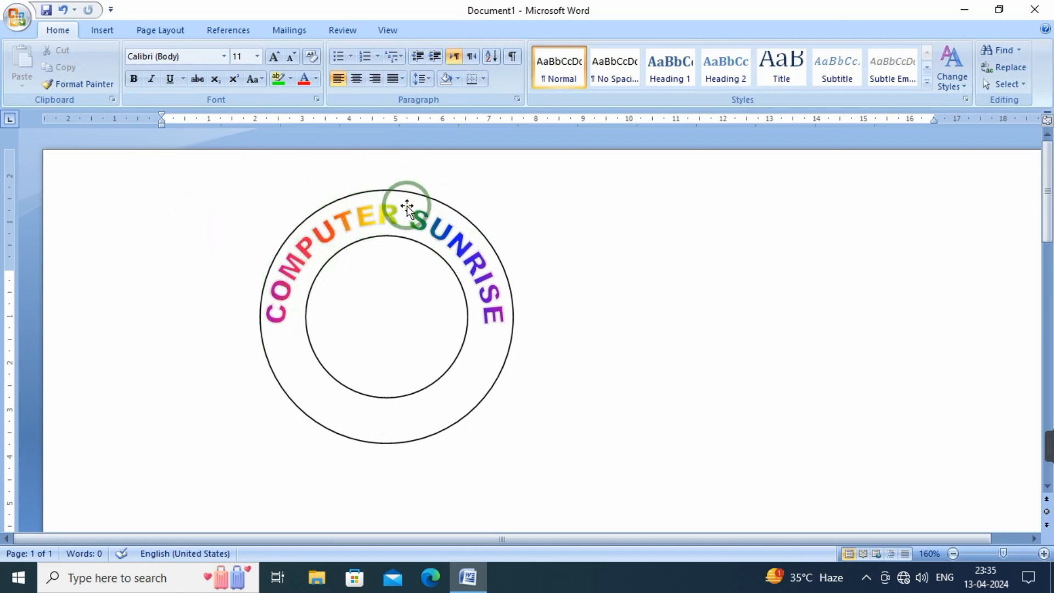
# Set the arched WordArt's character spacing to Tight and fill its letters with standard red
pyautogui.click(343, 218)
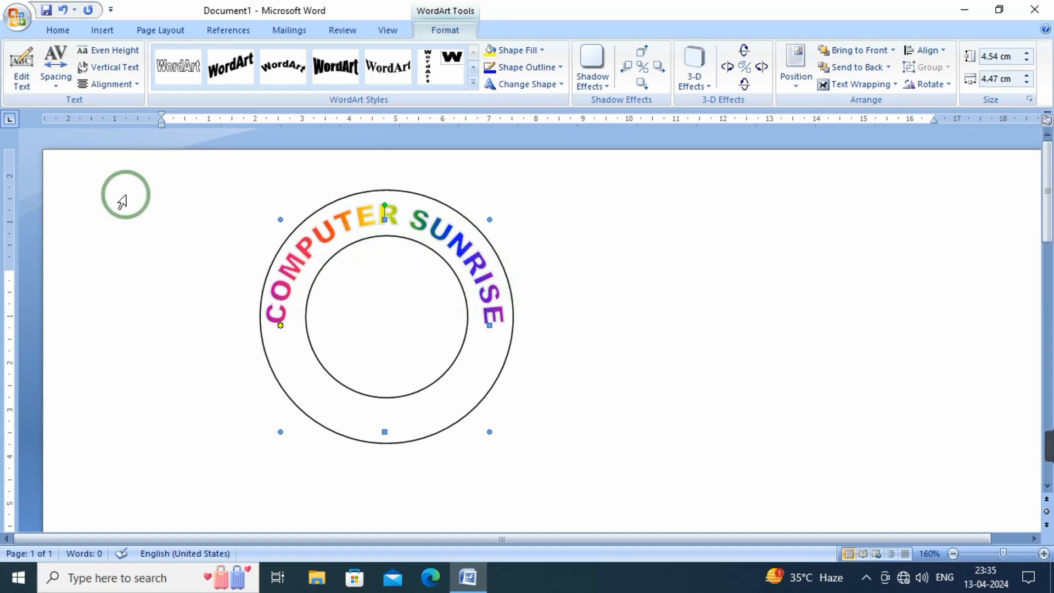
pyautogui.click(24, 78)
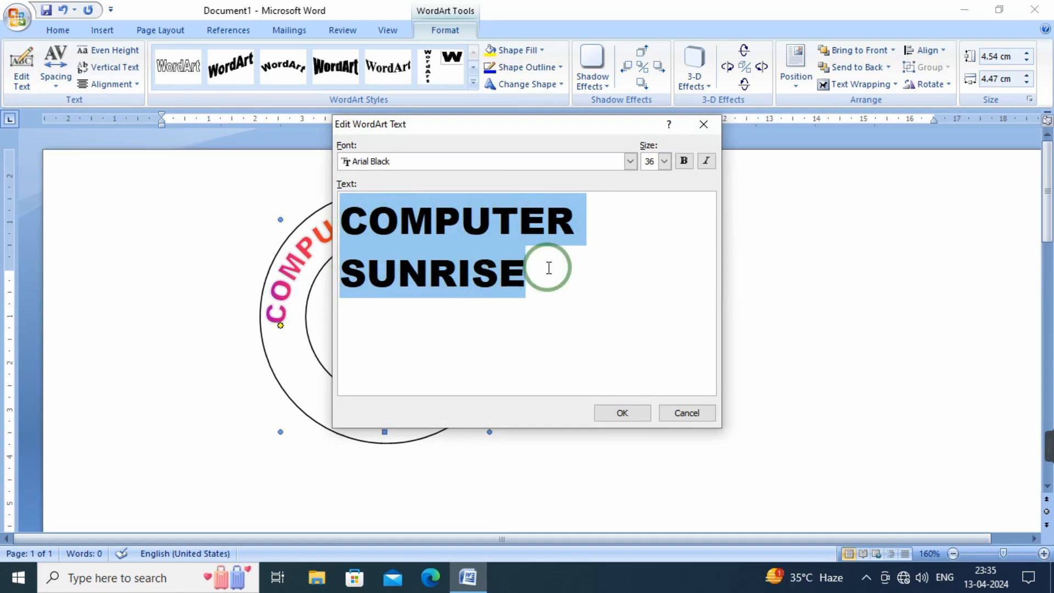
pyautogui.click(707, 419)
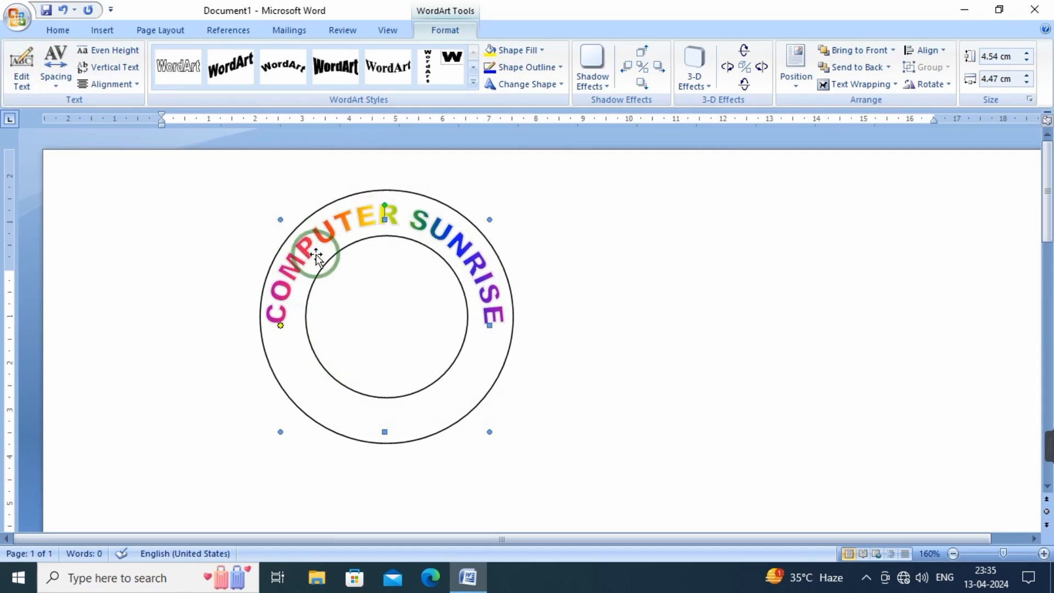
pyautogui.click(57, 87)
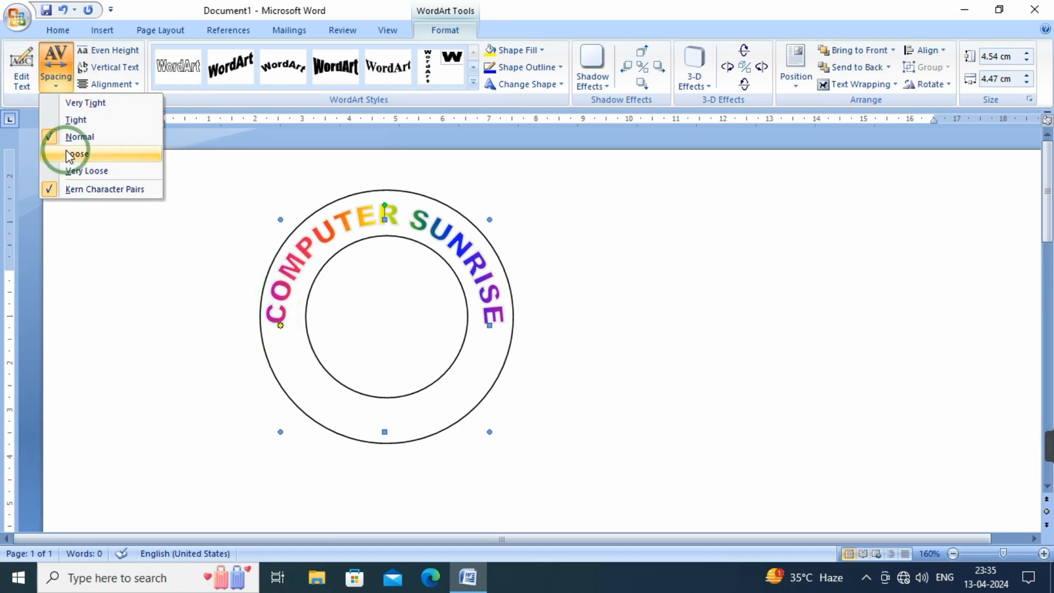
pyautogui.click(85, 120)
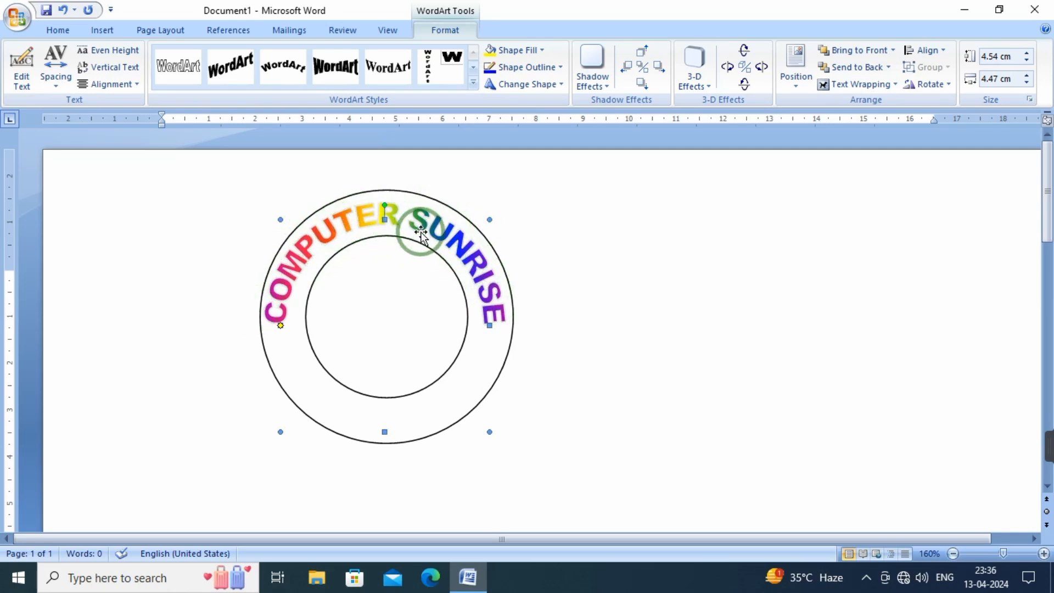
pyautogui.click(539, 49)
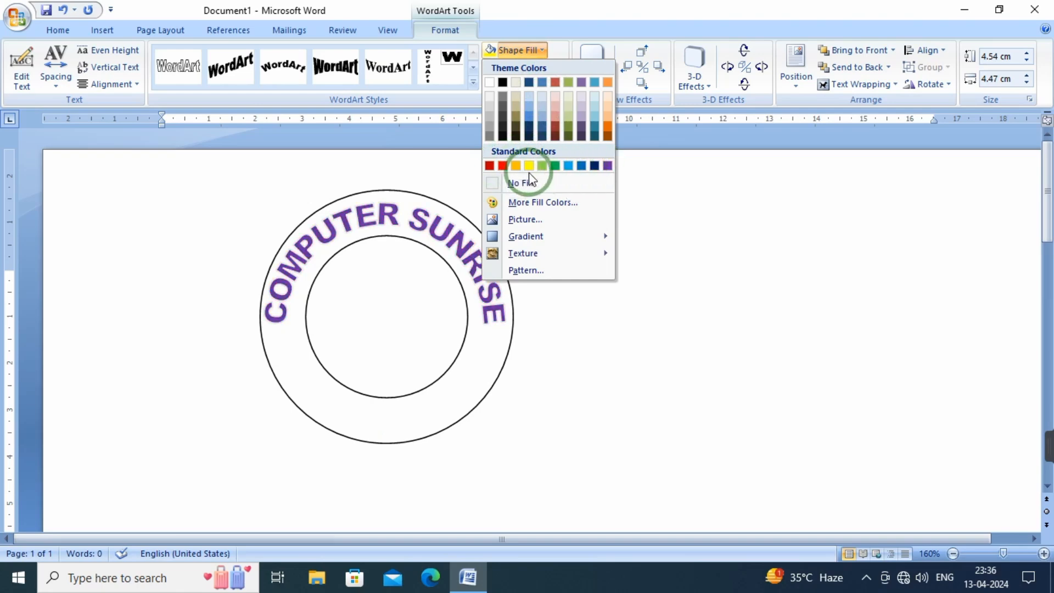
pyautogui.click(503, 166)
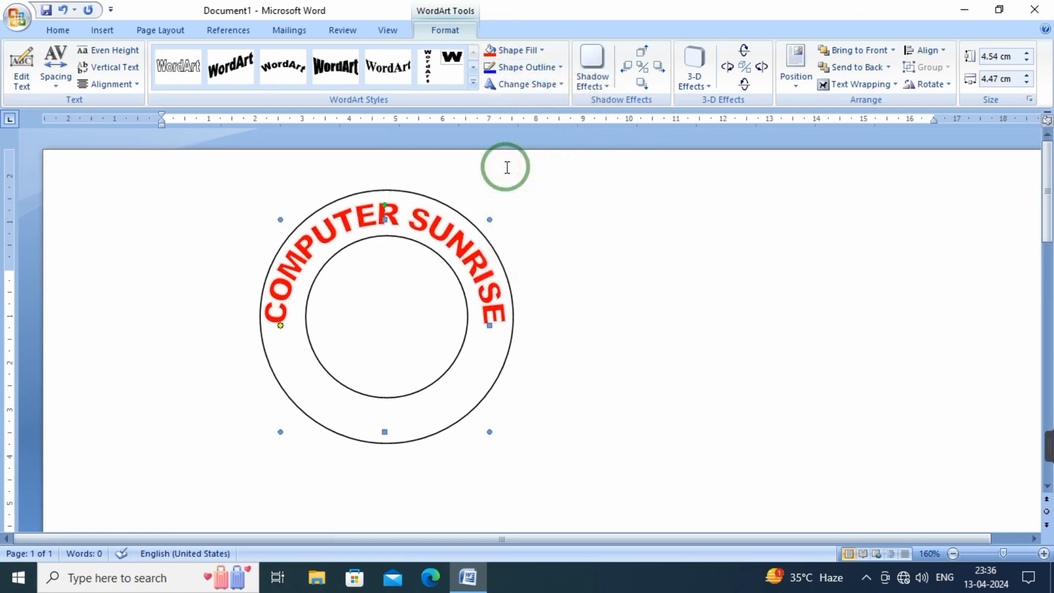
# Remove the outline from the letters of the arched COMPUTER SUNRISE WordArt
pyautogui.click(558, 70)
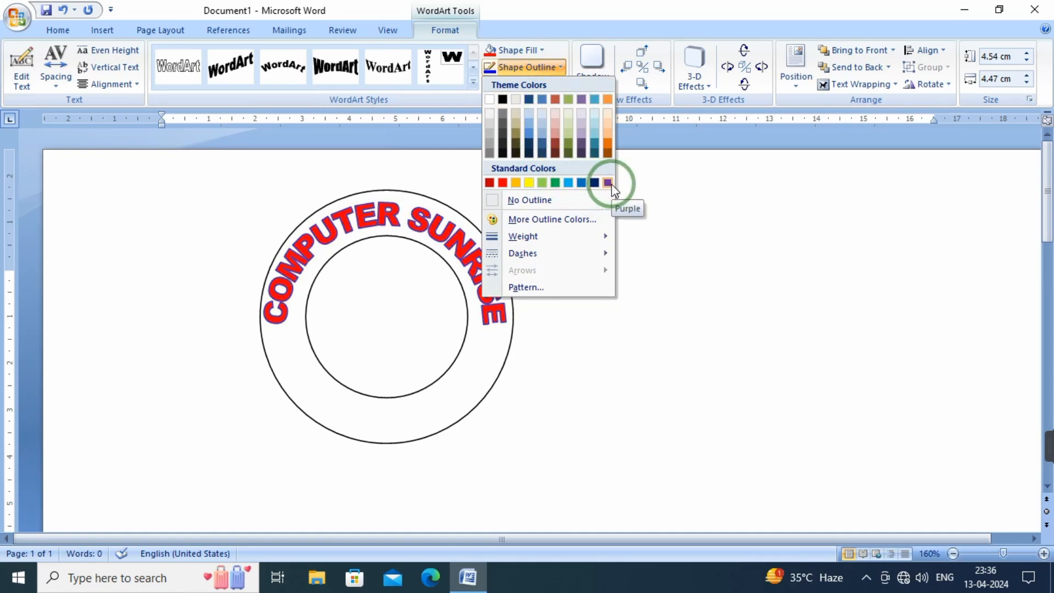
pyautogui.click(509, 201)
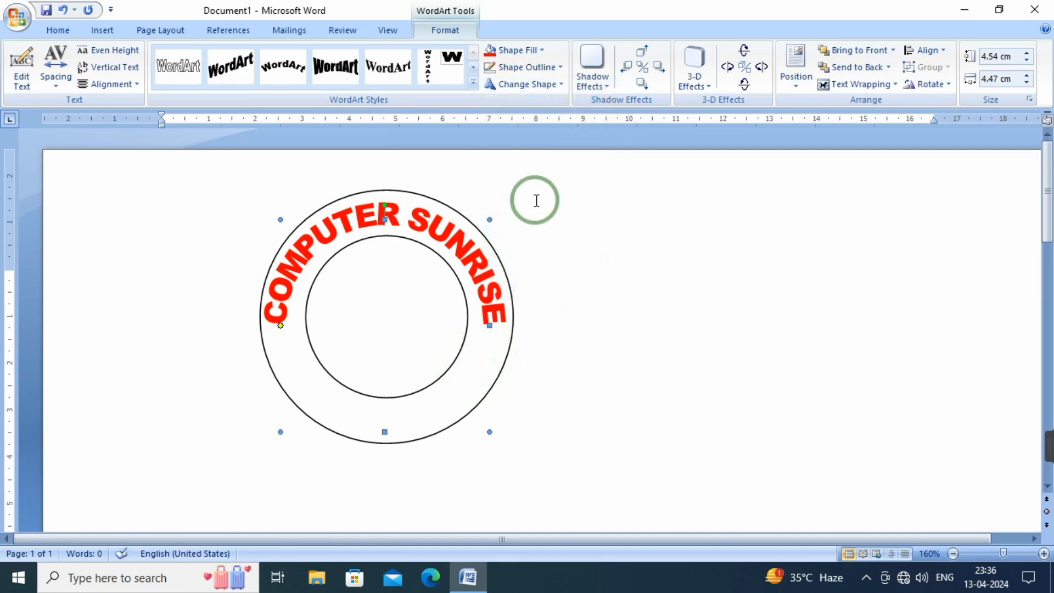
# Fill the donut ring with the light-blue water droplets texture
pyautogui.click(350, 437)
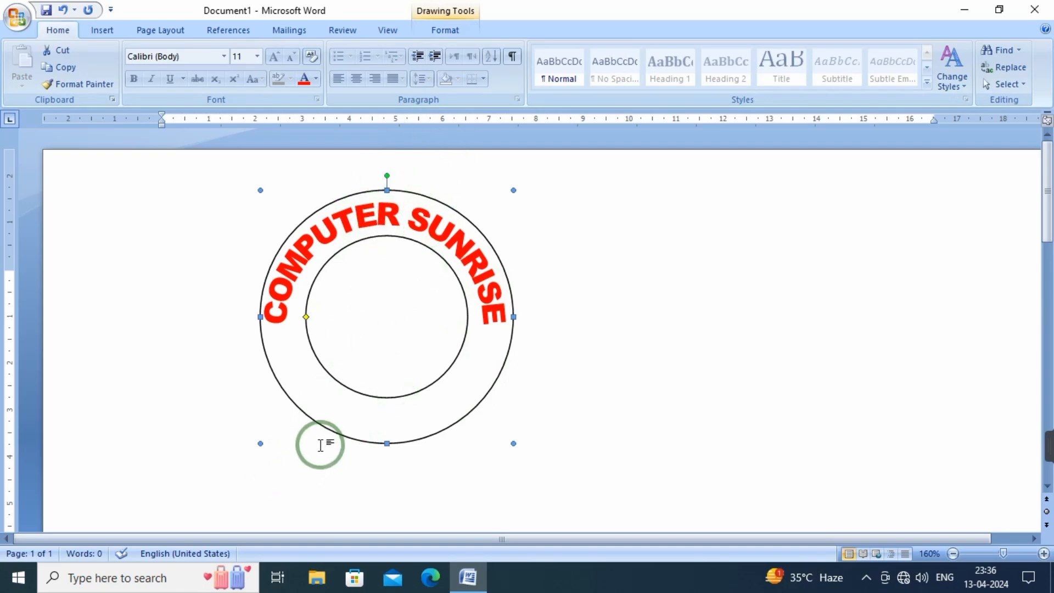
pyautogui.click(332, 431)
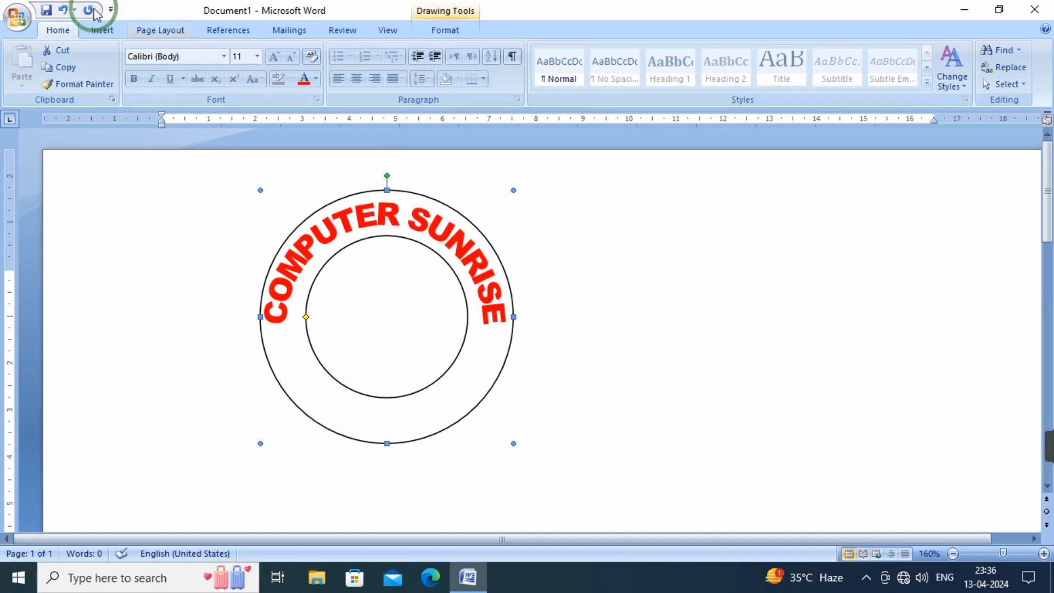
pyautogui.doubleClick(341, 431)
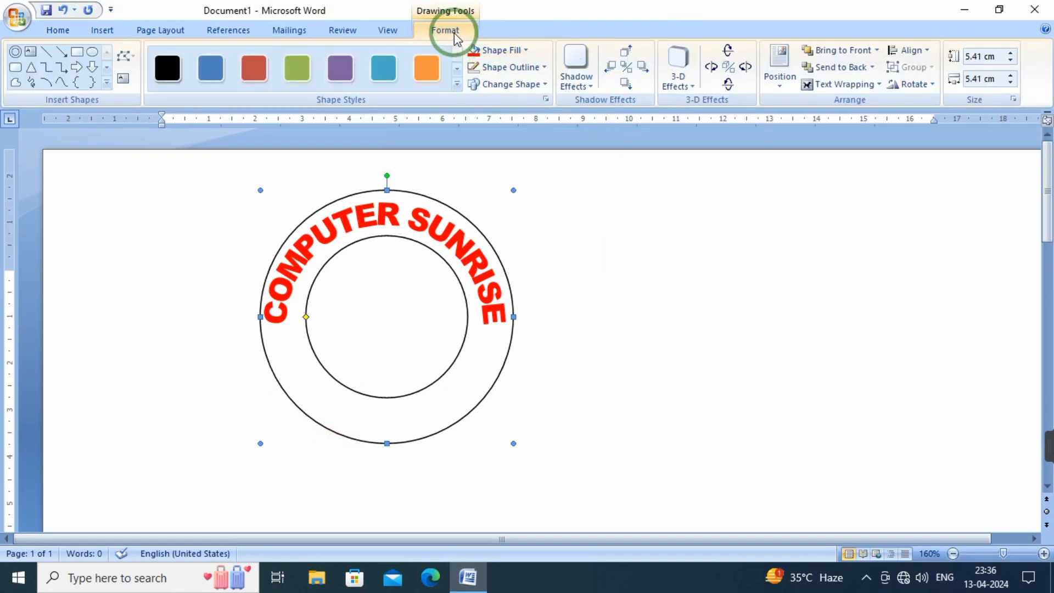
pyautogui.click(650, 259)
pyautogui.doubleClick(346, 445)
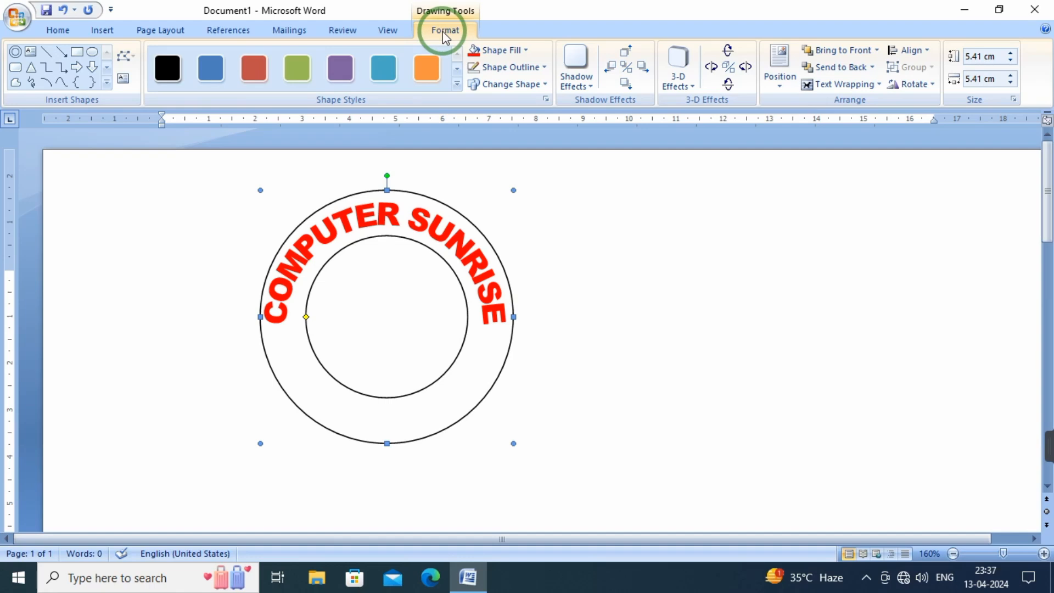
pyautogui.click(524, 50)
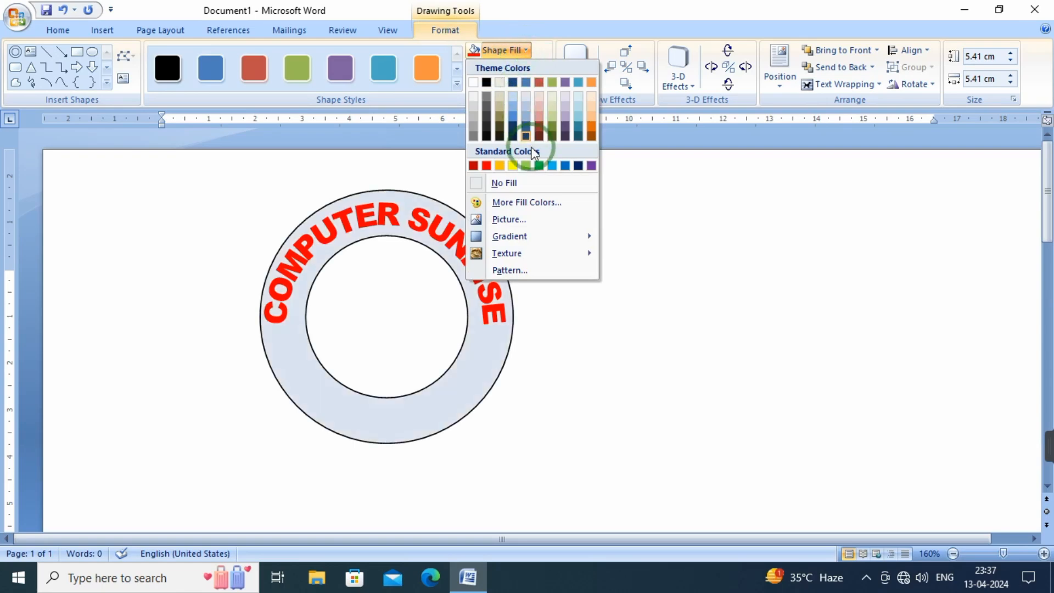
pyautogui.click(510, 254)
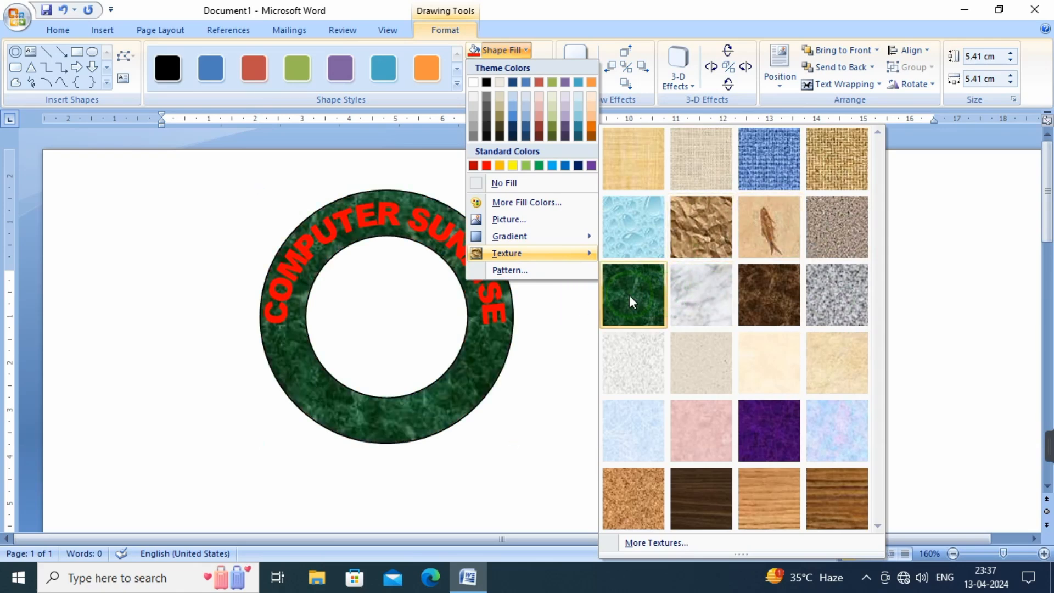
pyautogui.click(630, 236)
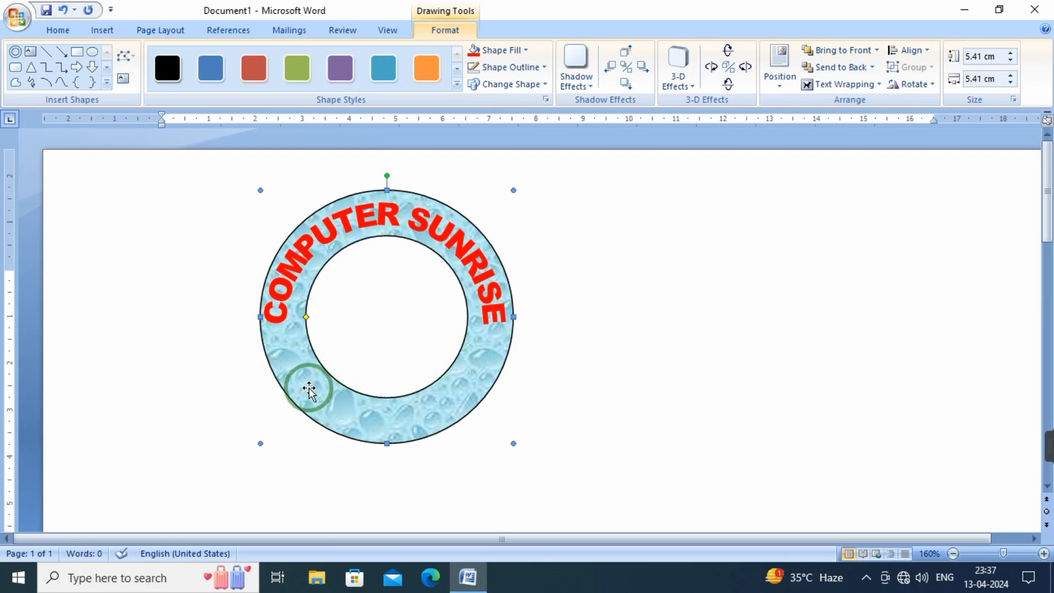
pyautogui.click(642, 381)
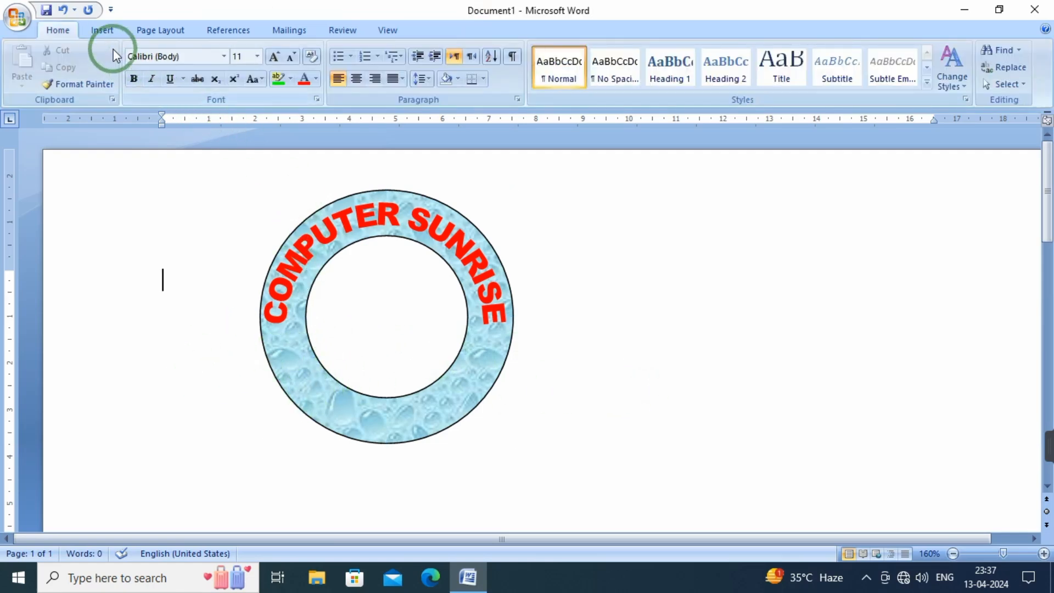
# Draw a 5-Point Star about 0.68 cm high and 0.76 cm wide and place it on the ring just below the letter C
pyautogui.click(101, 31)
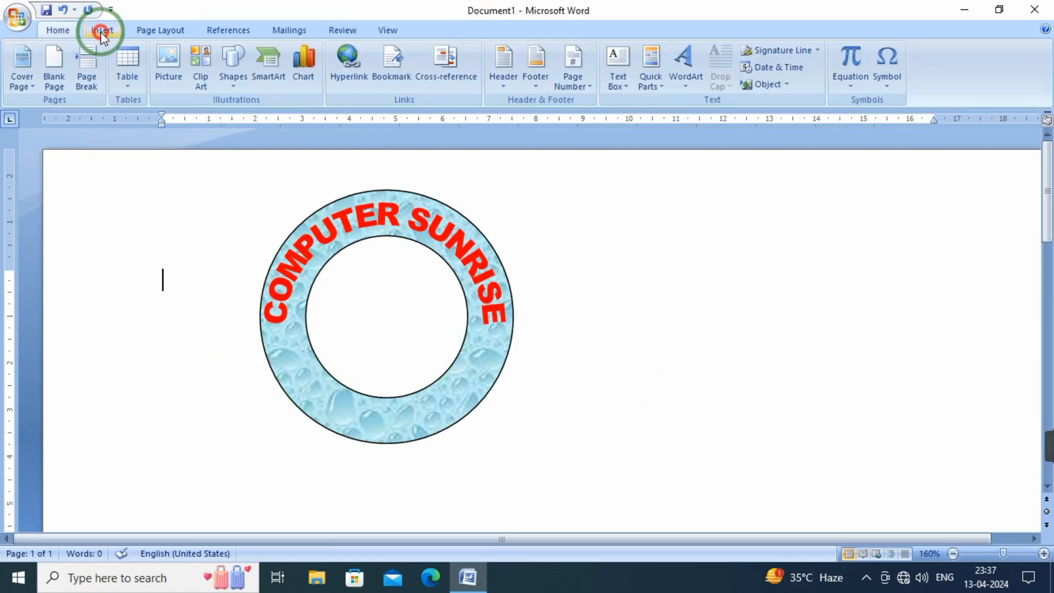
pyautogui.click(231, 87)
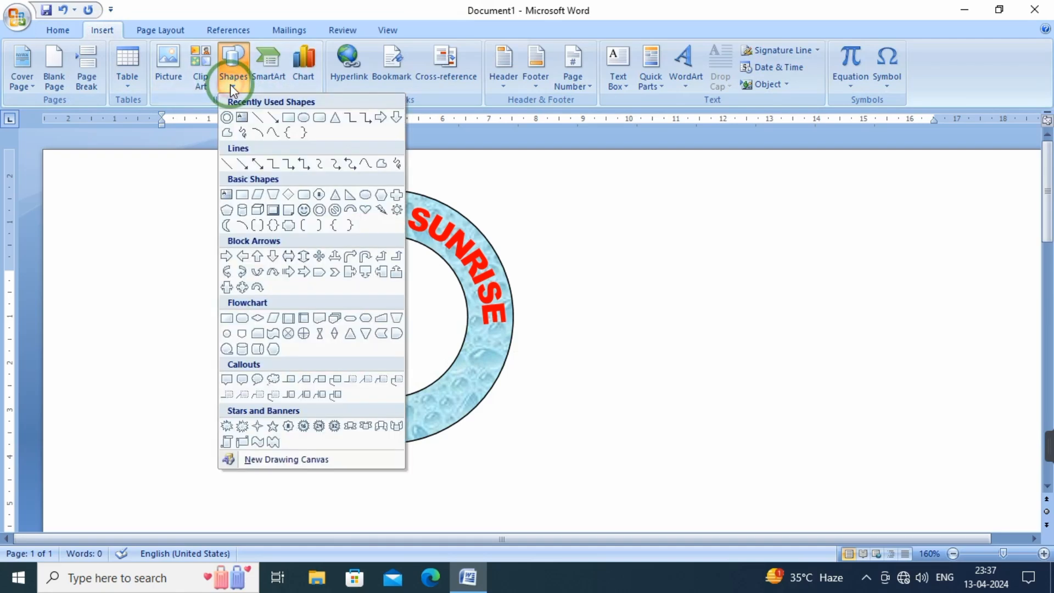
pyautogui.click(273, 426)
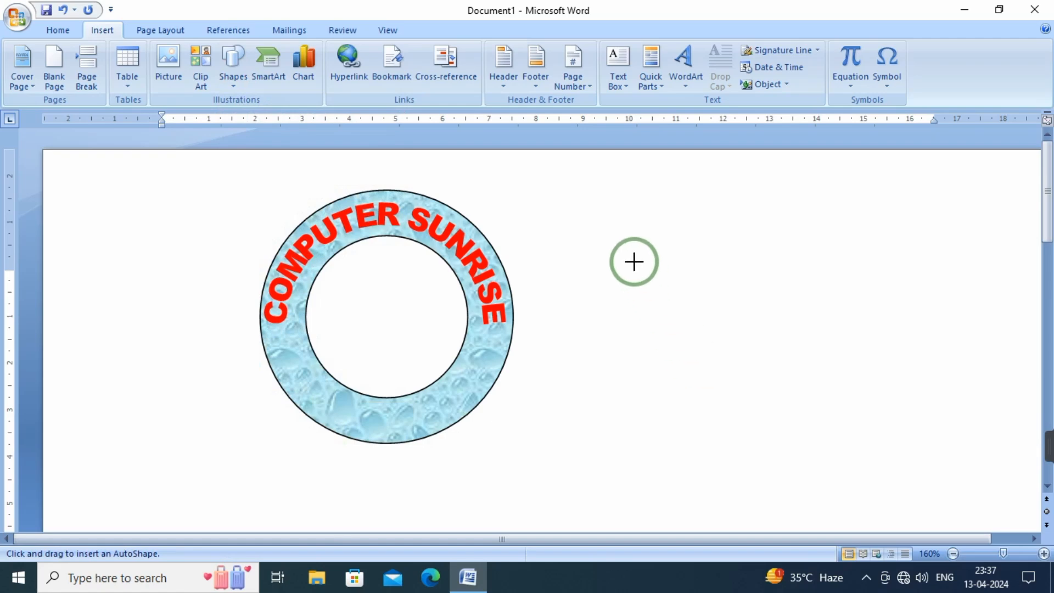
pyautogui.moveTo(634, 262); pyautogui.dragTo(670, 294)
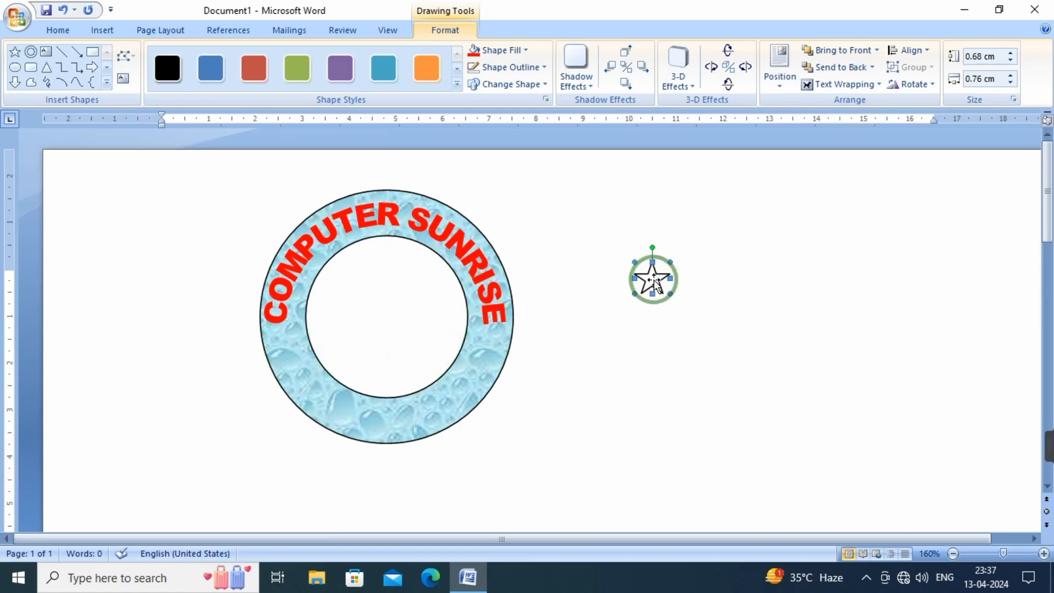
pyautogui.moveTo(653, 281); pyautogui.dragTo(286, 343)
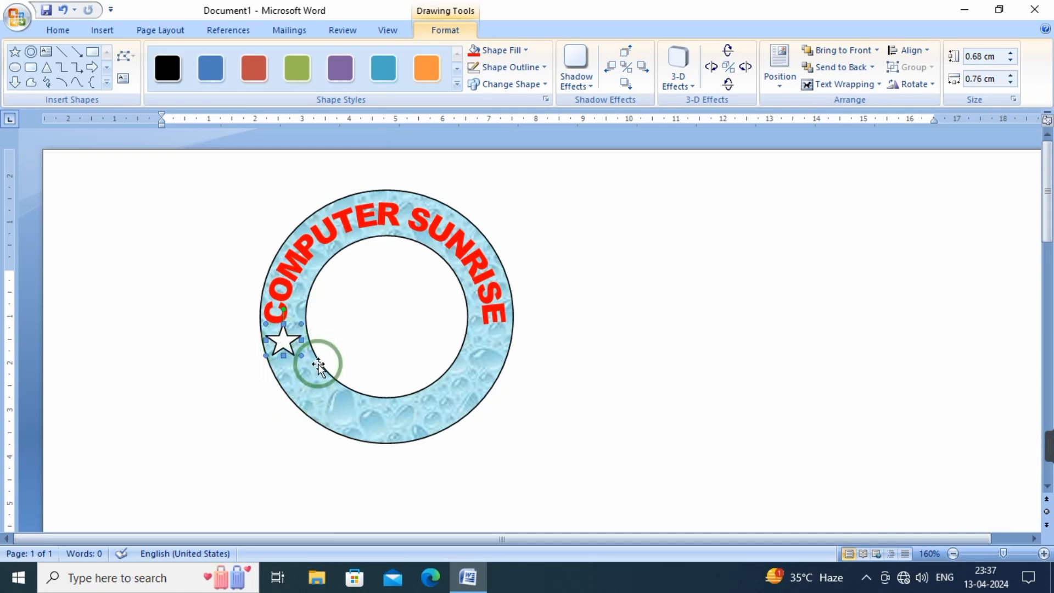
# Duplicate the star, place the copy on the ring below the final E, and nudge the original down level with it
pyautogui.hotkey('ctrl', 'd')
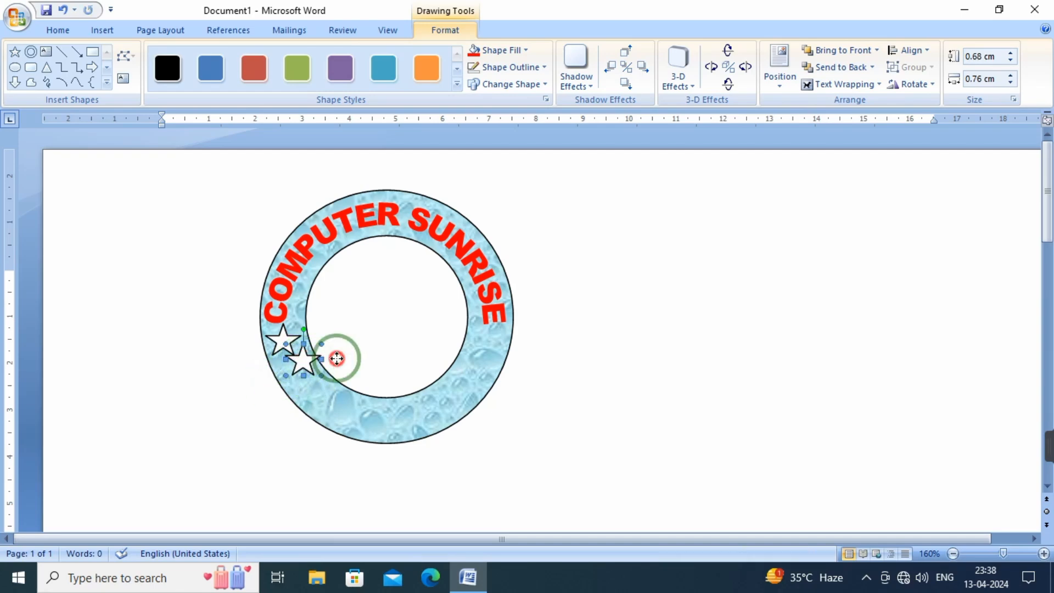
pyautogui.moveTo(336, 358); pyautogui.dragTo(485, 341)
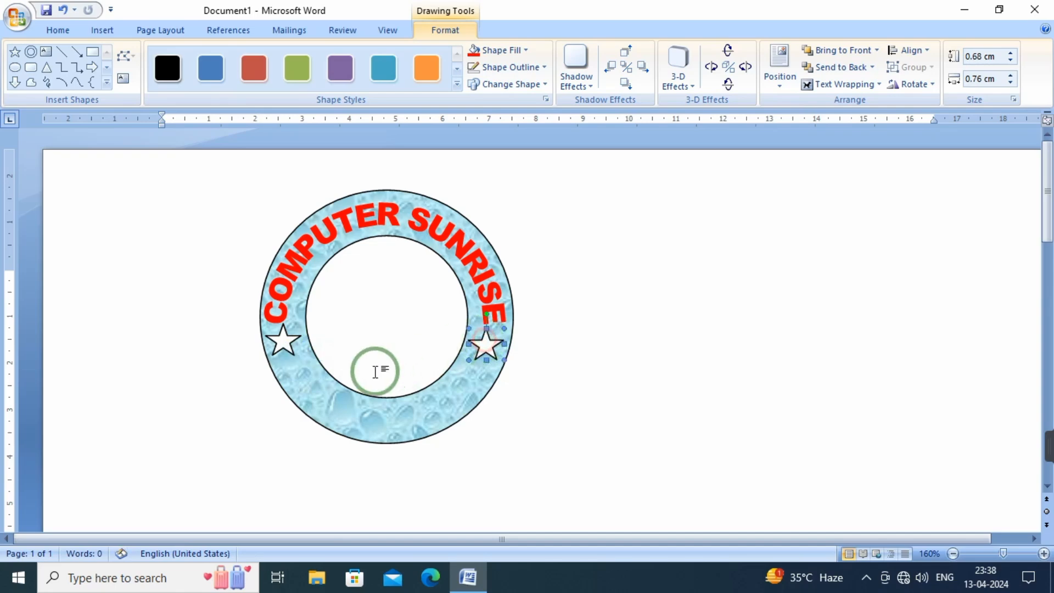
pyautogui.click(278, 343)
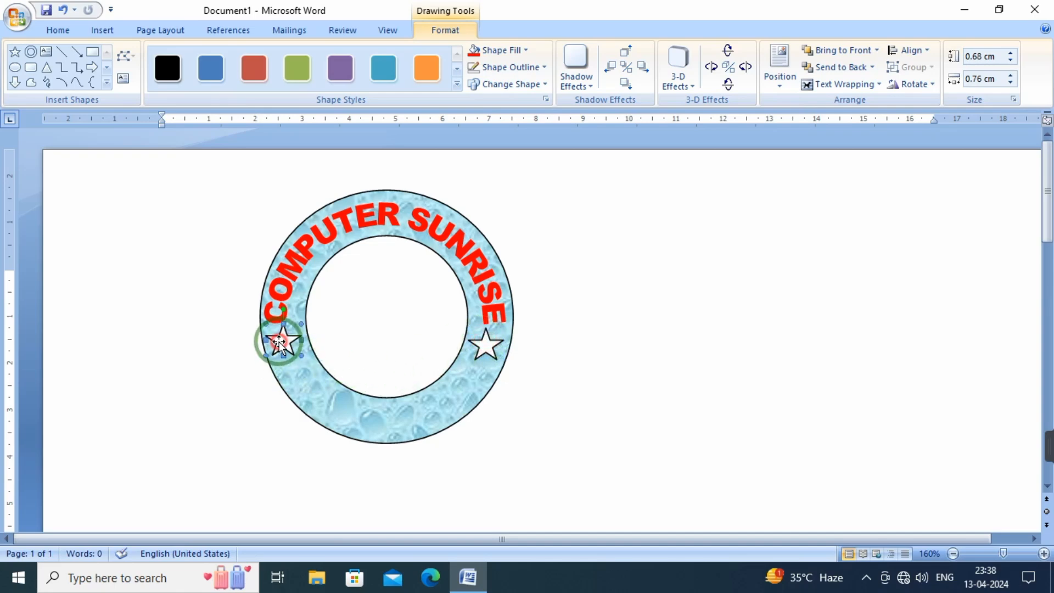
pyautogui.moveTo(280, 341); pyautogui.dragTo(281, 347)
pyautogui.click(589, 394)
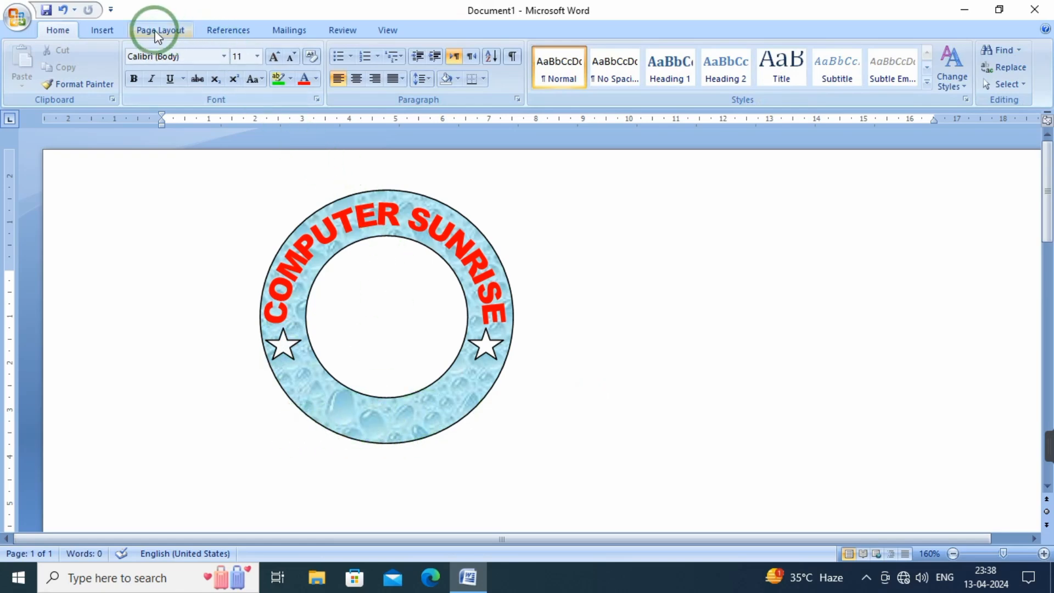
# Insert the WordArt text AMBEDKARNAGAR in the black downward-curving style and set its text wrapping to In Front of Text
pyautogui.click(100, 30)
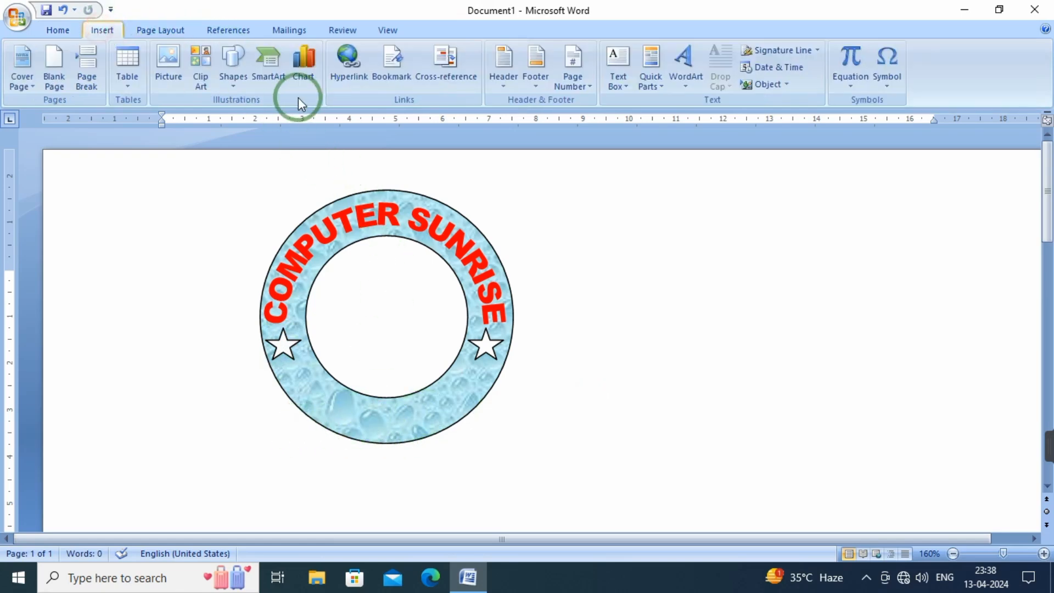
pyautogui.click(684, 81)
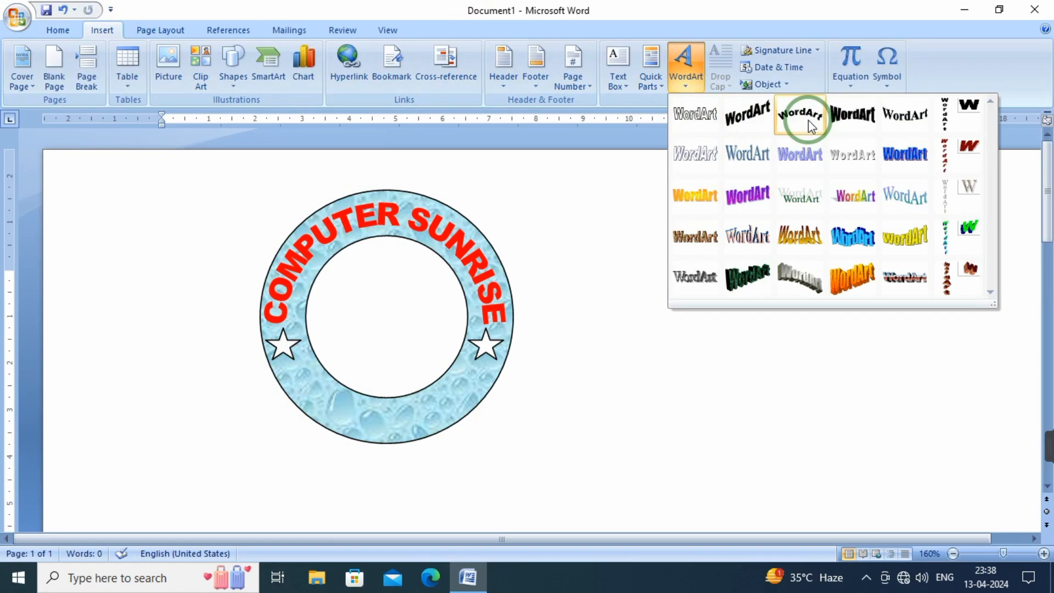
pyautogui.click(904, 112)
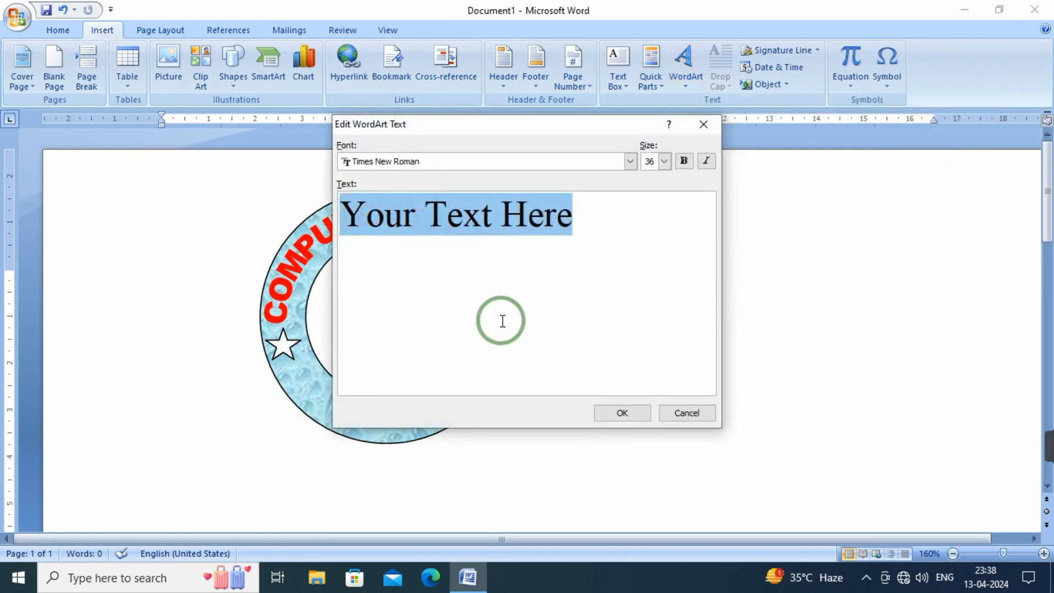
pyautogui.write('A')
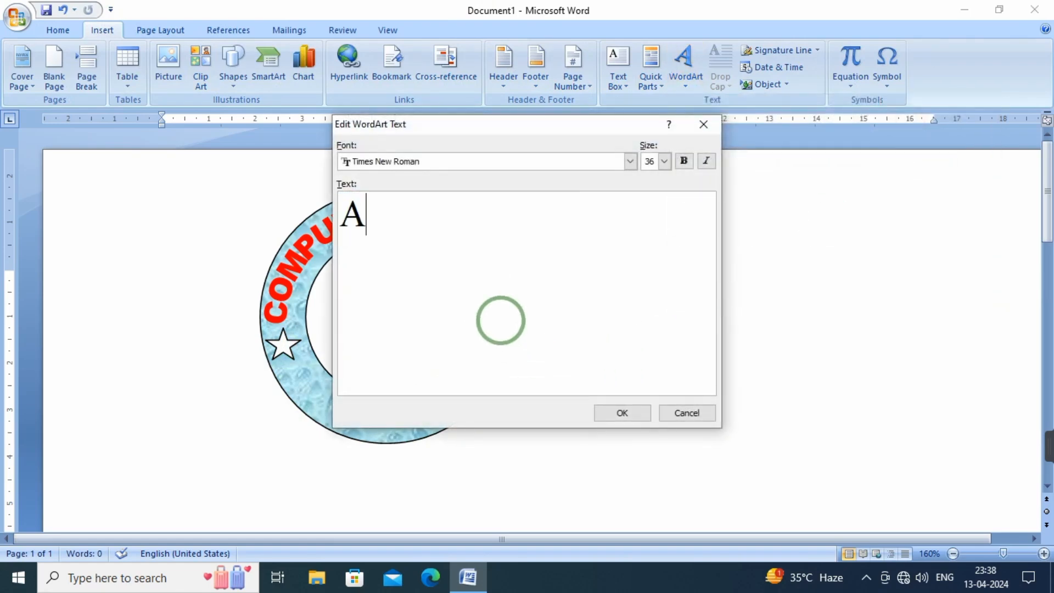
pyautogui.write('MBE')
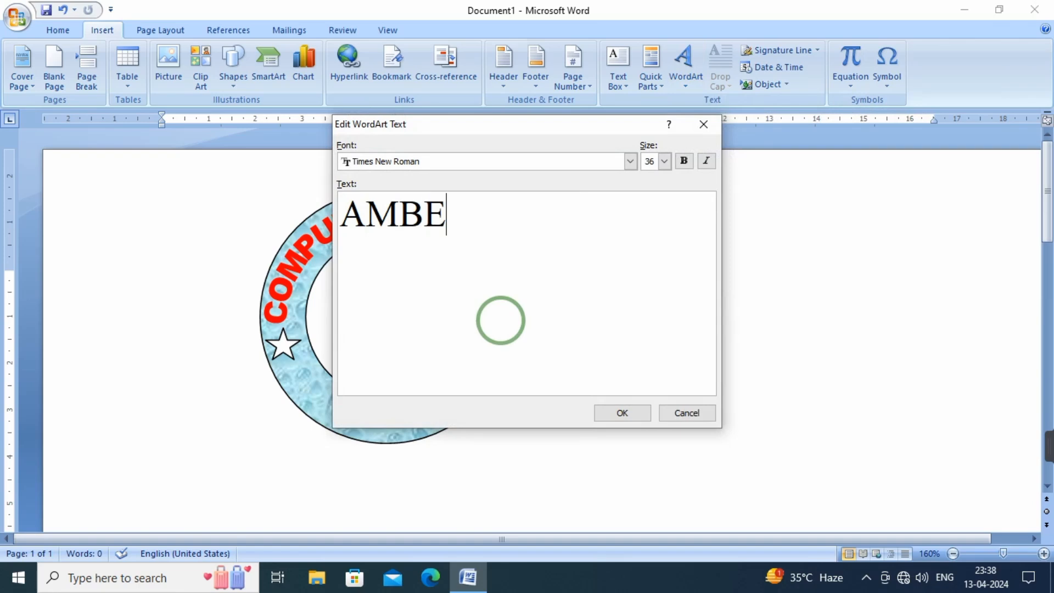
pyautogui.write('DK')
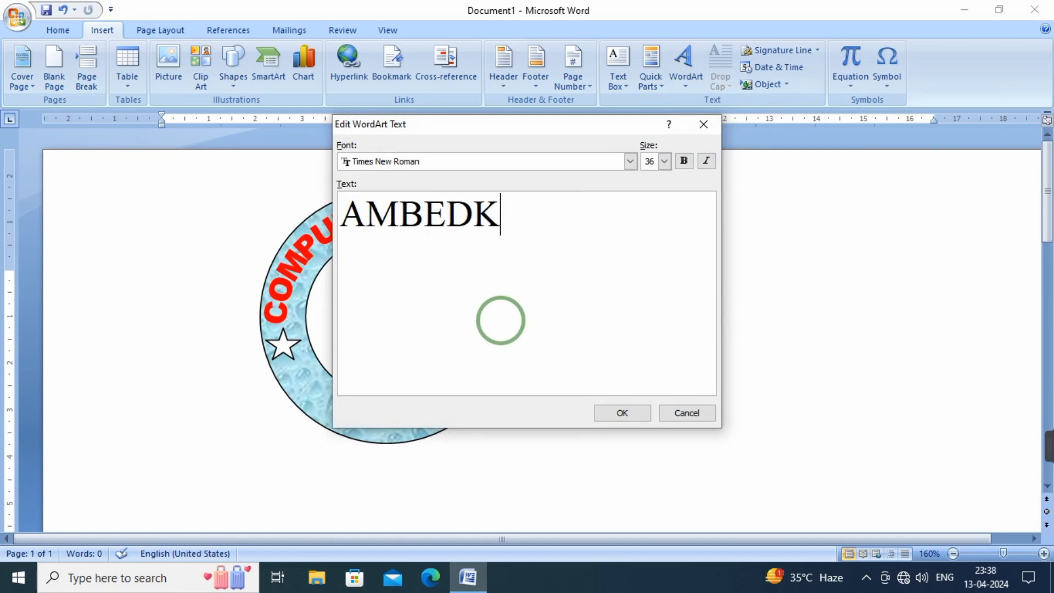
pyautogui.write('ARNA')
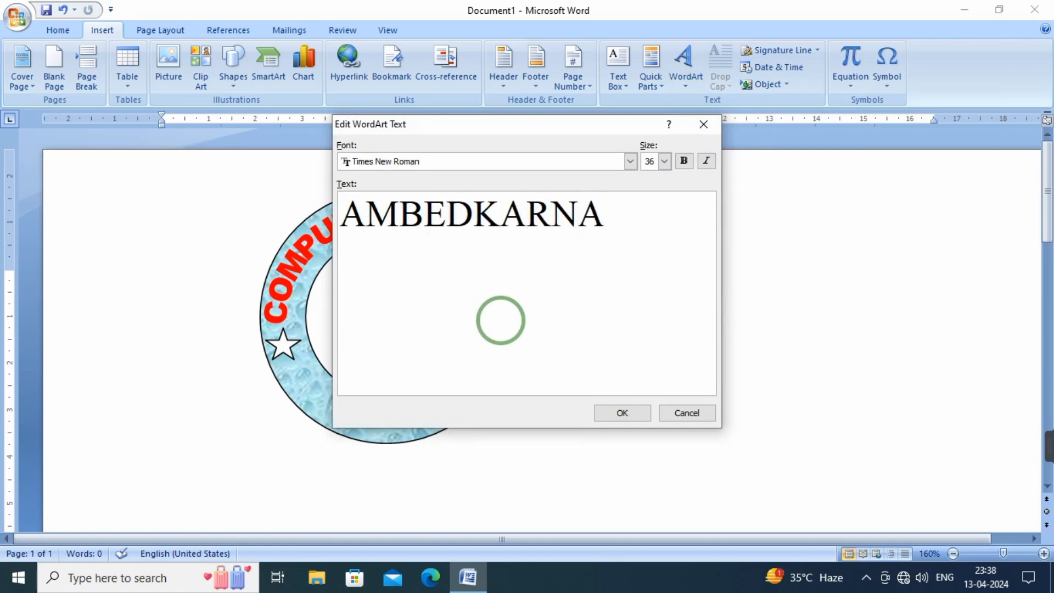
pyautogui.write('GAR')
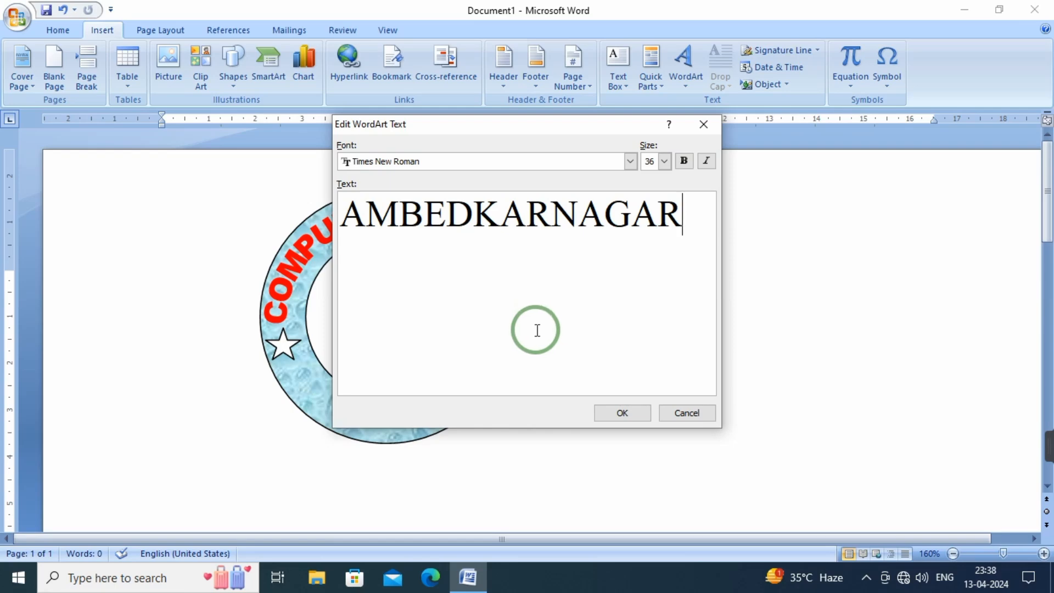
pyautogui.click(621, 417)
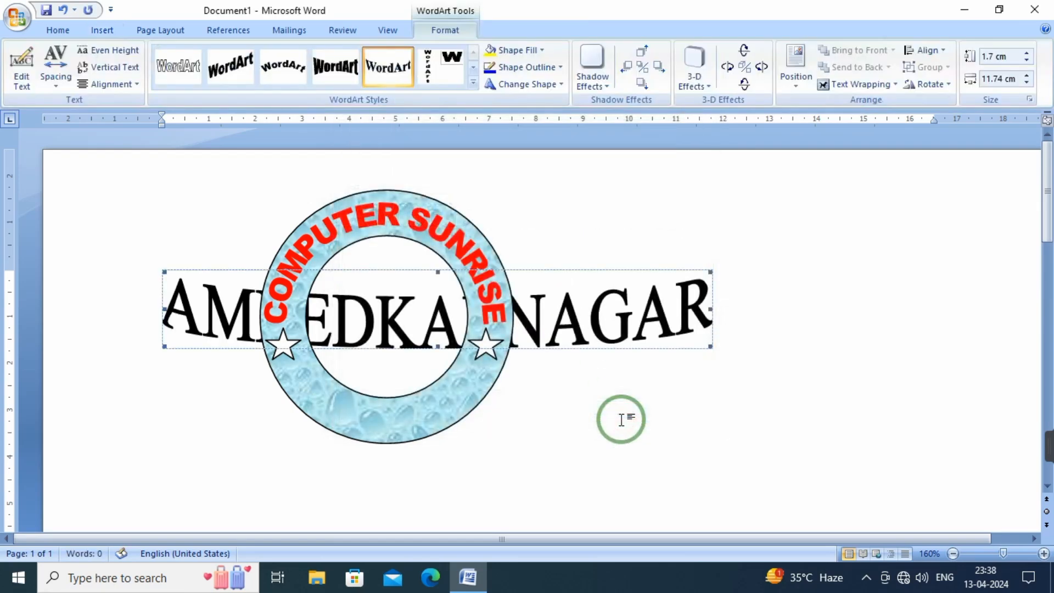
pyautogui.click(848, 84)
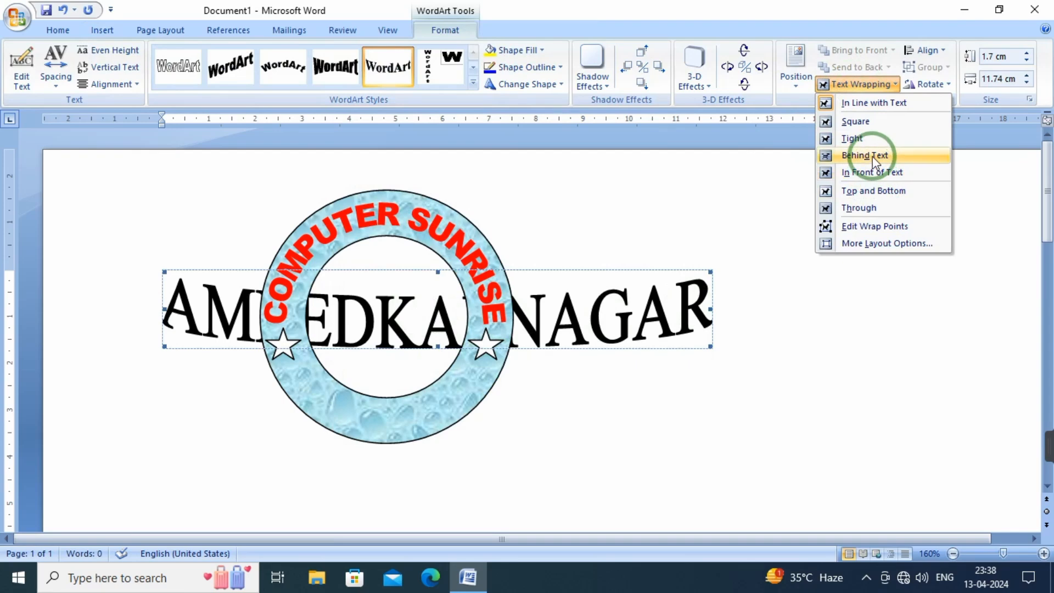
pyautogui.click(873, 172)
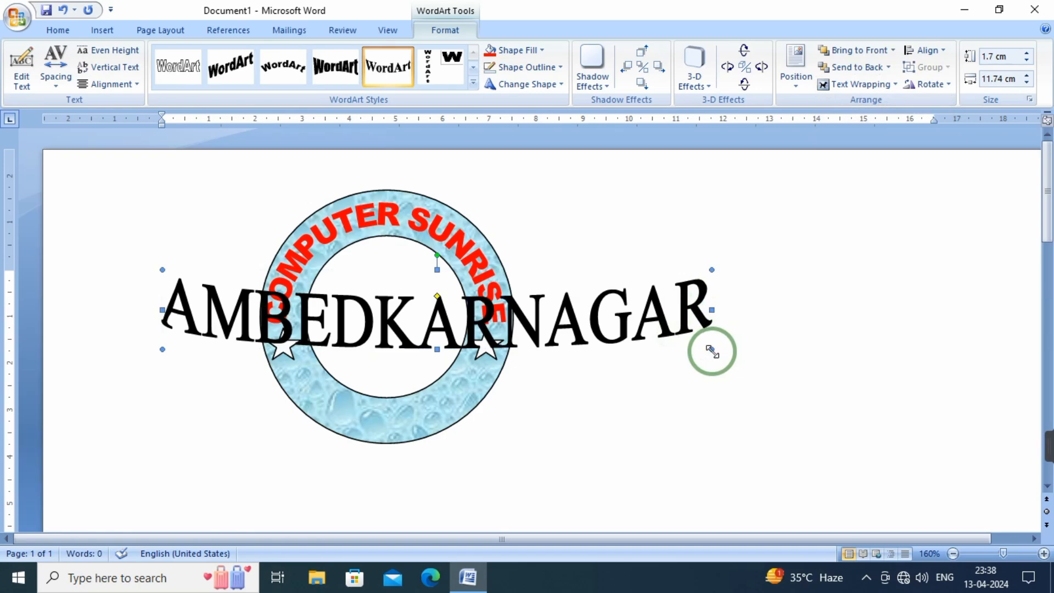
# Move the AMBEDKARNAGAR WordArt to the blank area right of the ring and shrink it to about 1.17 cm high and 5.67 cm wide
pyautogui.moveTo(711, 351); pyautogui.dragTo(469, 338)
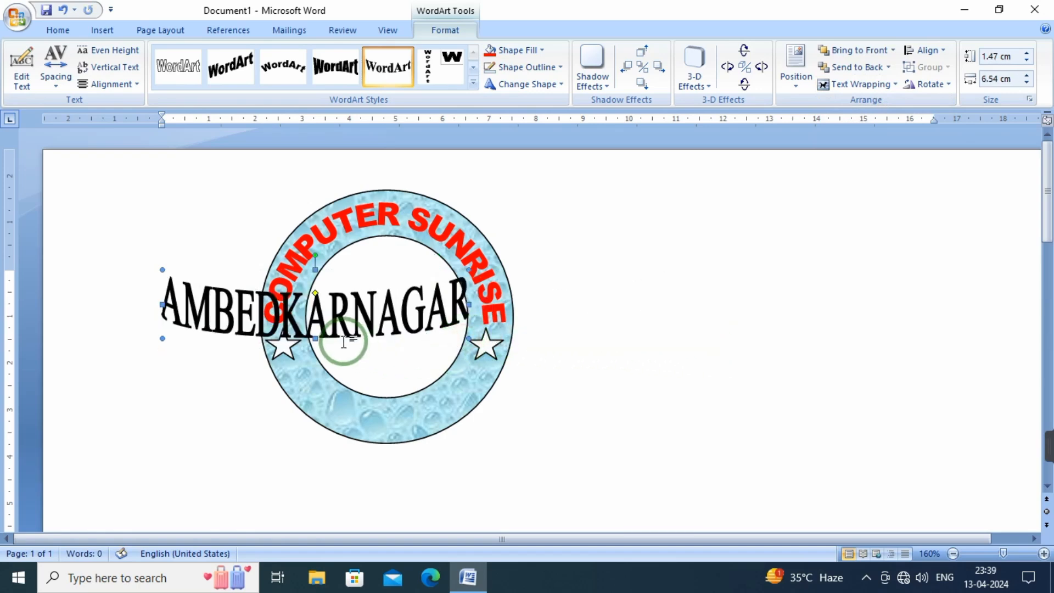
pyautogui.moveTo(344, 342); pyautogui.dragTo(755, 310)
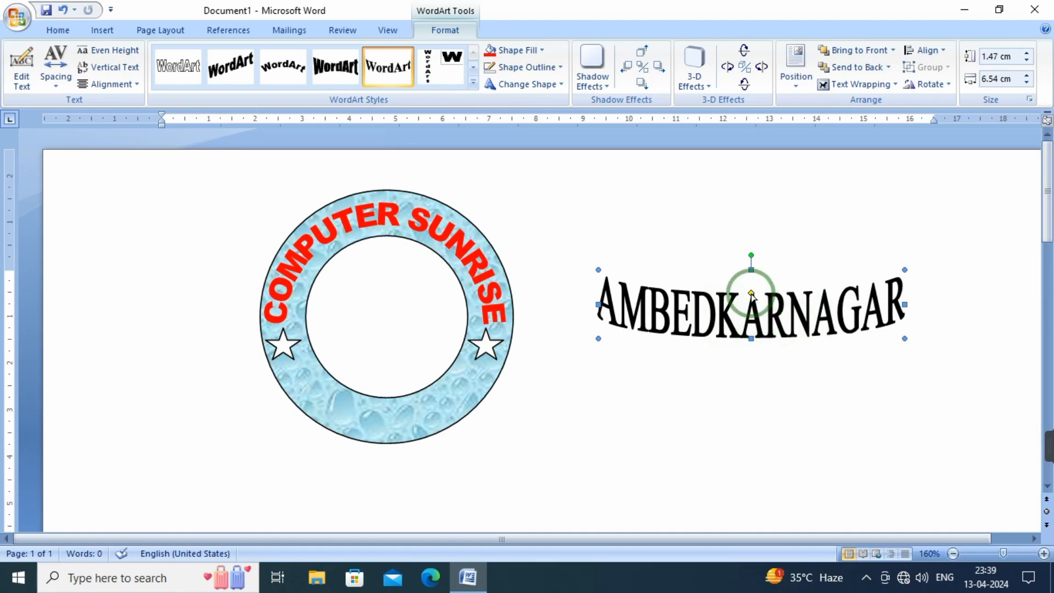
pyautogui.moveTo(752, 294); pyautogui.dragTo(761, 297)
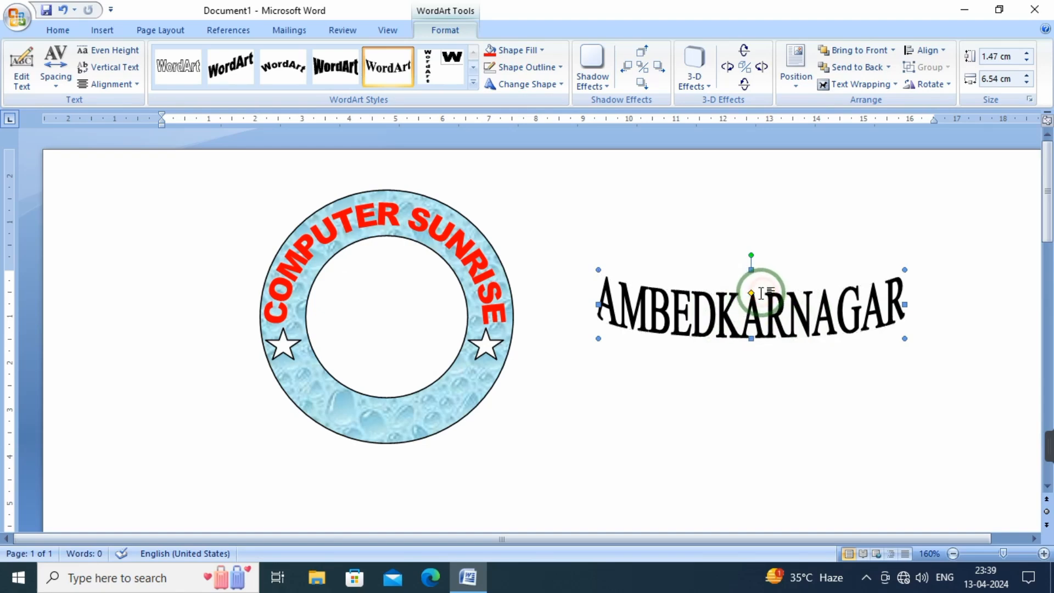
pyautogui.moveTo(751, 293)
pyautogui.mouseDown()
pyautogui.moveTo(730, 291)
pyautogui.moveTo(752, 305)
pyautogui.moveTo(751, 277)
pyautogui.moveTo(751, 293)
pyautogui.mouseUp()
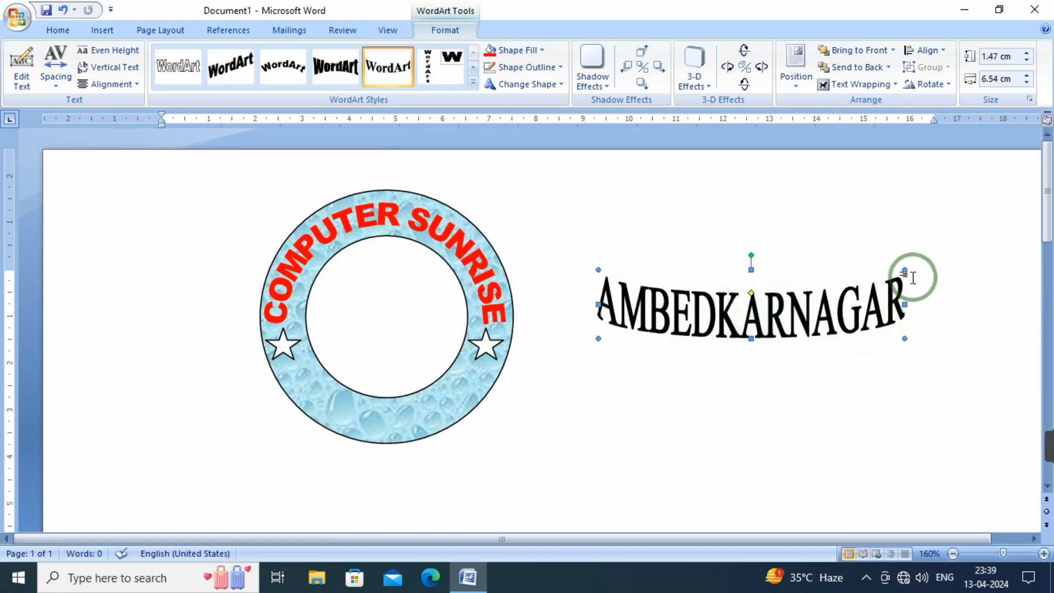
pyautogui.moveTo(901, 272); pyautogui.dragTo(863, 284)
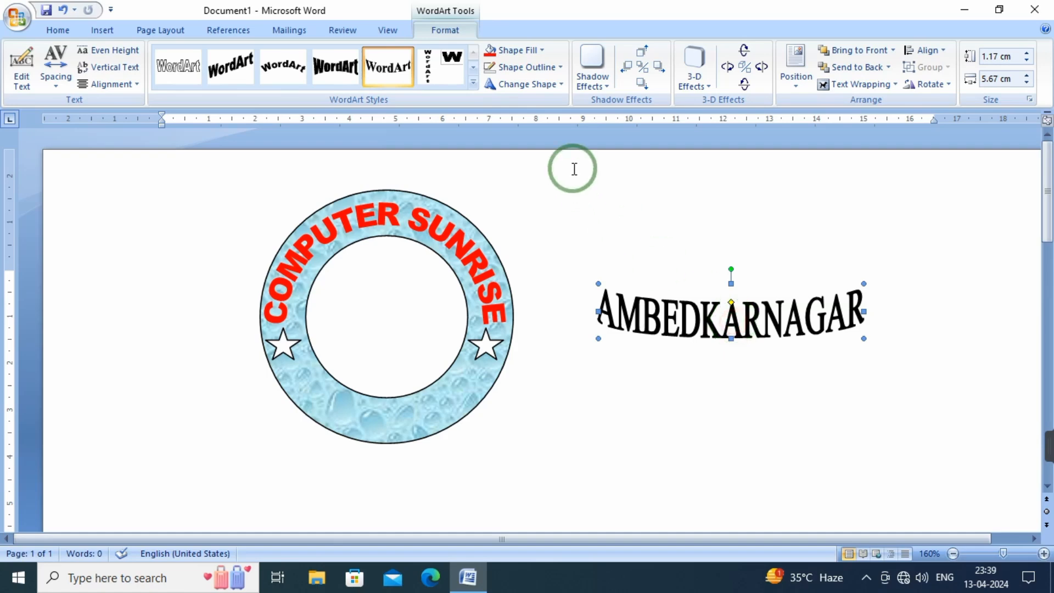
# Change the AMBEDKARNAGAR WordArt to the downward arch follow-path shape and resize it to about 2.28 cm high and 4.57 cm wide
pyautogui.click(543, 85)
pyautogui.click(542, 121)
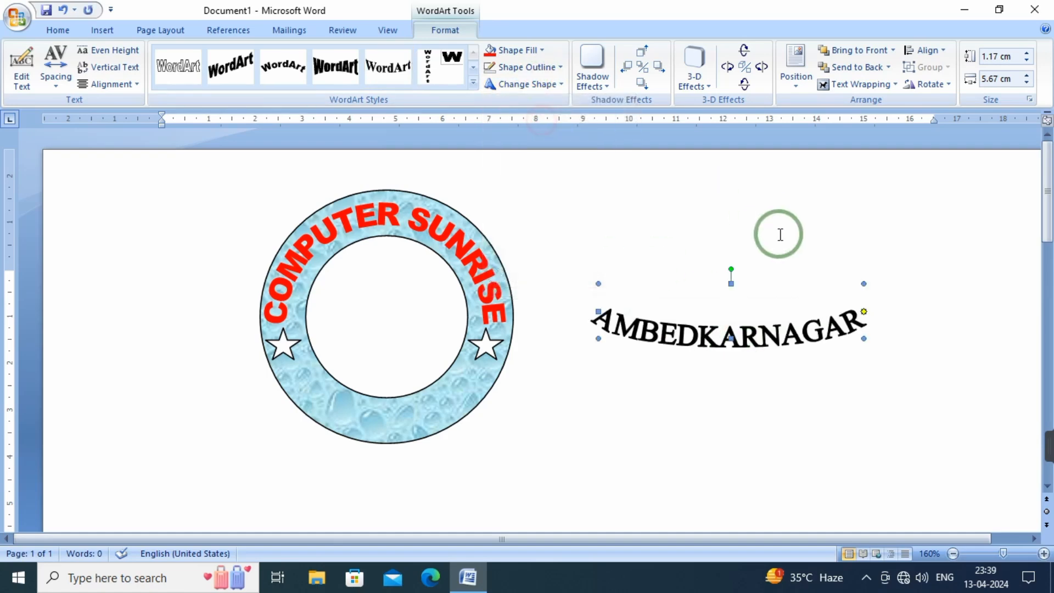
pyautogui.moveTo(864, 283); pyautogui.dragTo(812, 231)
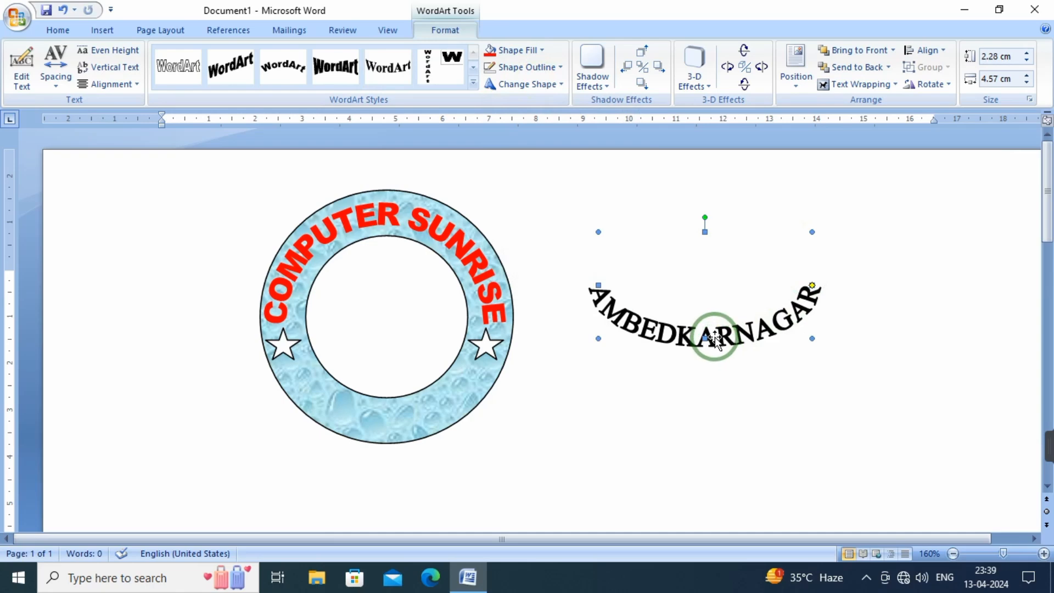
# Place the AMBEDKARNAGAR WordArt centred on the lower part of the ring and resize it to about 2.64 cm high and 4.04 cm wide
pyautogui.moveTo(710, 346); pyautogui.dragTo(407, 427)
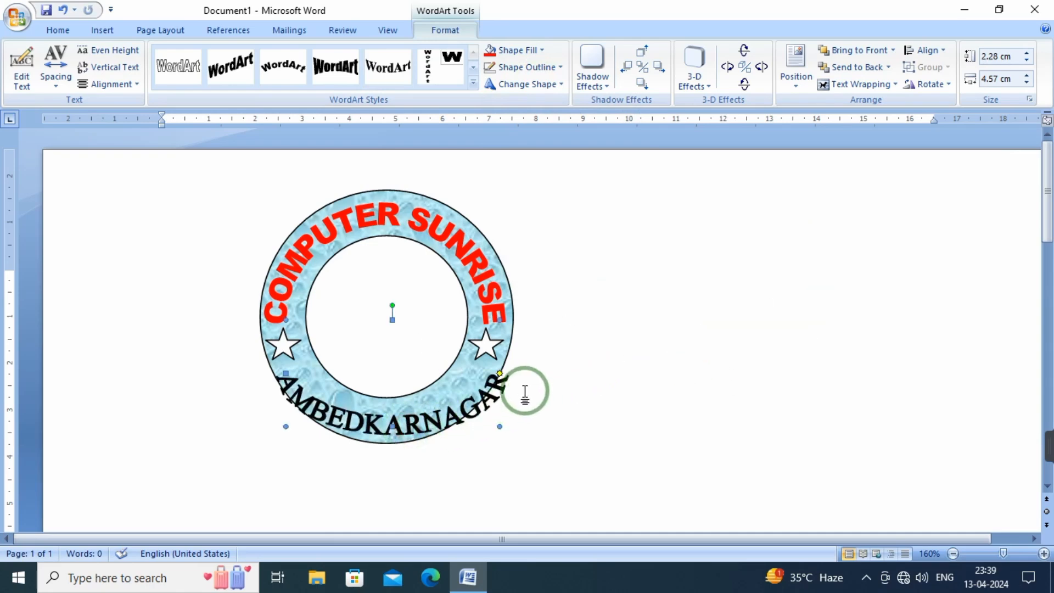
pyautogui.moveTo(499, 318); pyautogui.dragTo(475, 302)
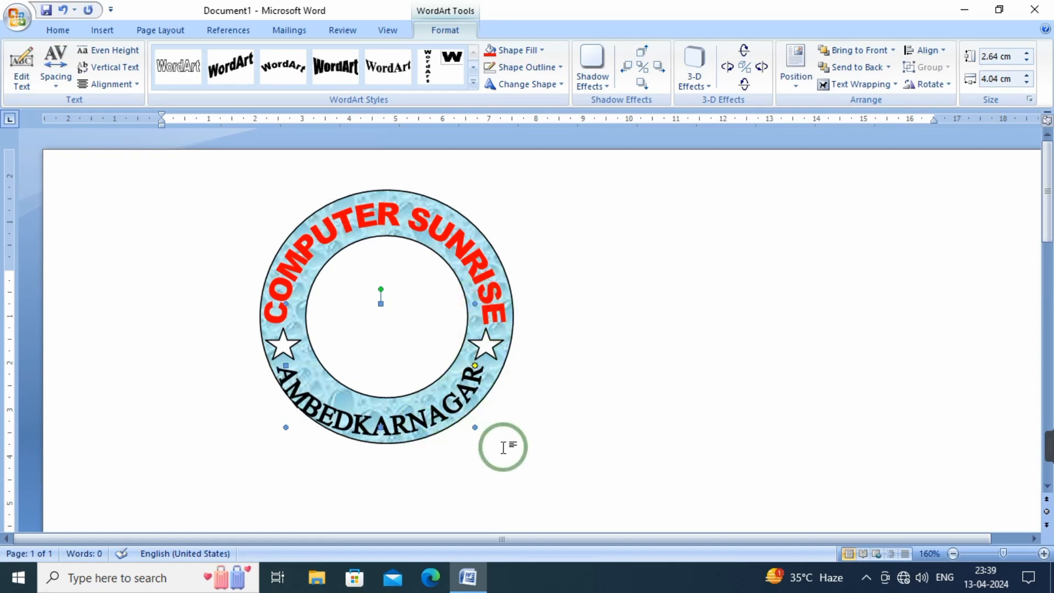
pyautogui.press('Right')
pyautogui.press('Right')
pyautogui.press('Right')
pyautogui.press('Right')
pyautogui.press('Right')
pyautogui.press('Right')
pyautogui.press('Right')
pyautogui.press('Right')
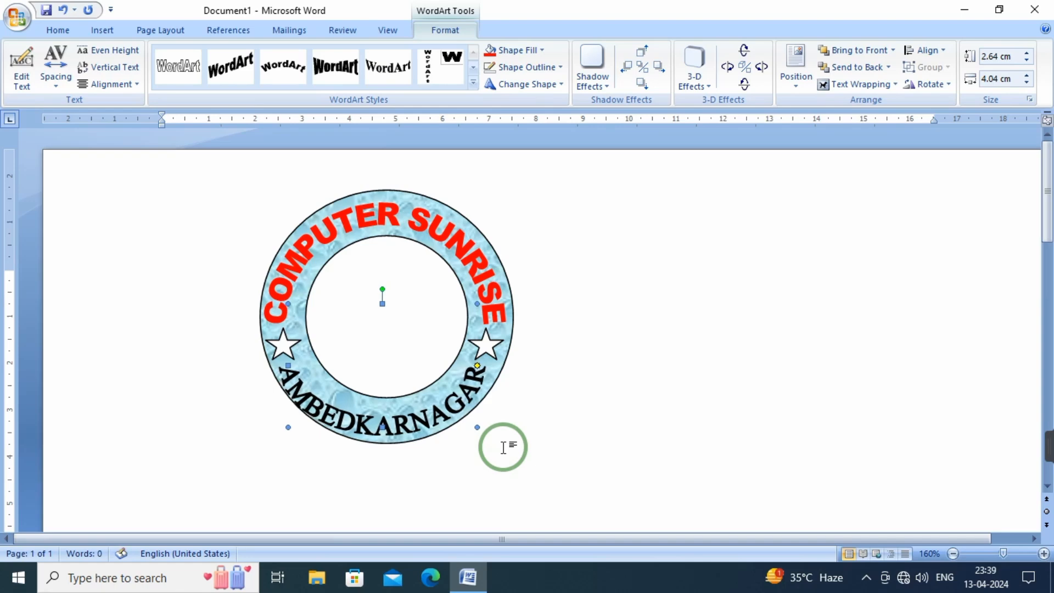
pyautogui.press('Right')
pyautogui.press('Right')
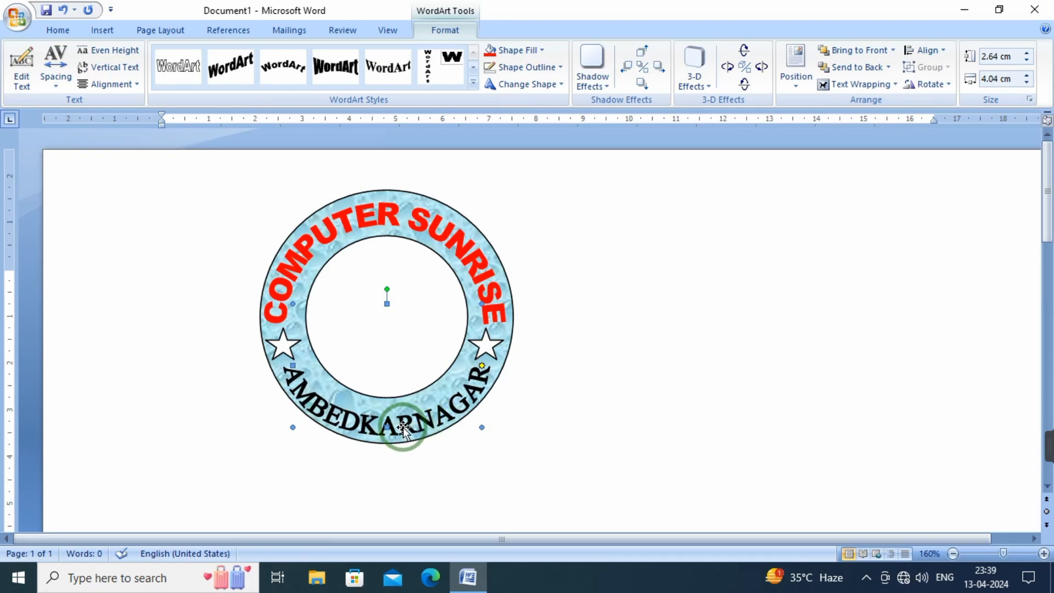
# Edit the lower WordArt text to read AMBEDKAR NAGAR with a space between the two words
pyautogui.click(21, 68)
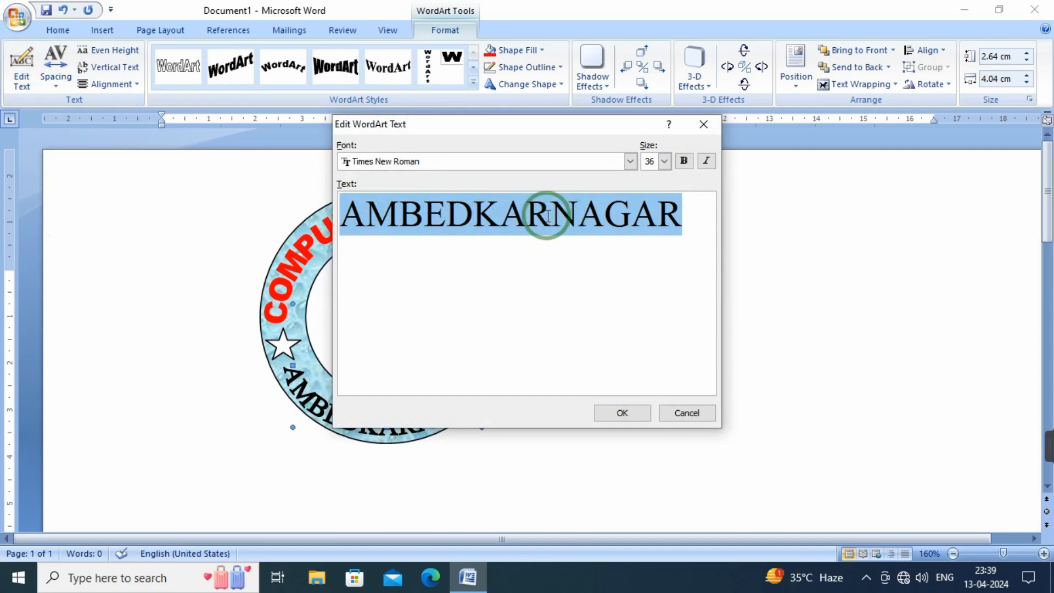
pyautogui.click(554, 224)
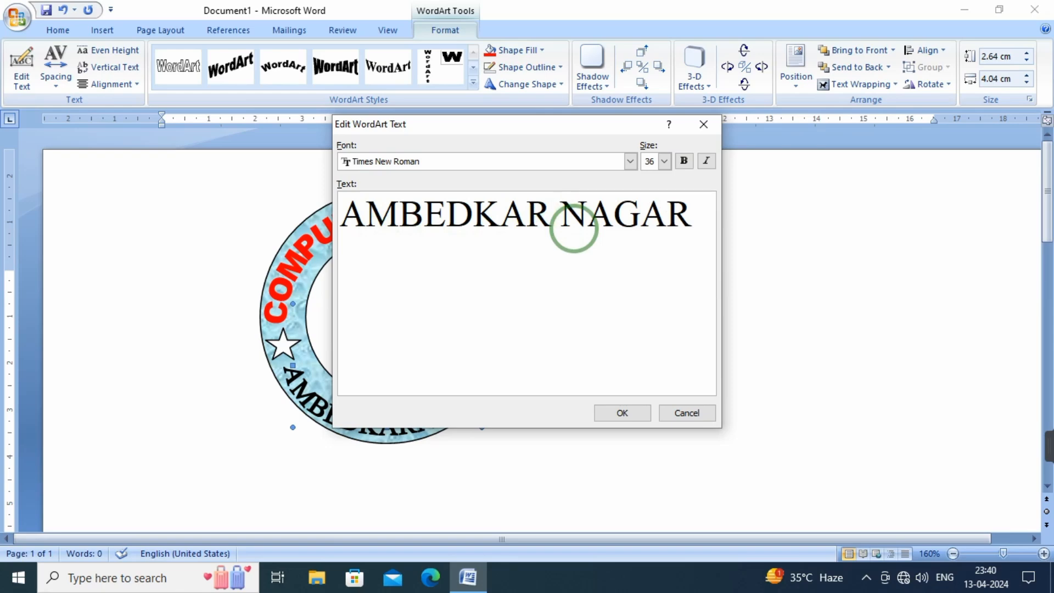
pyautogui.click(622, 413)
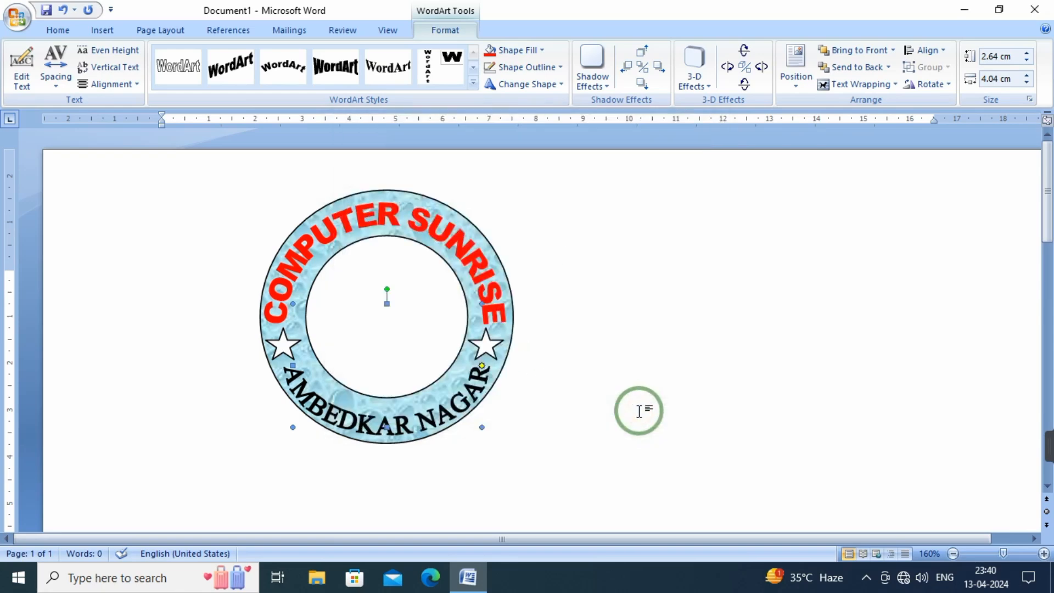
# Set the font size of the AMBEDKAR NAGAR WordArt to 28
pyautogui.click(412, 425)
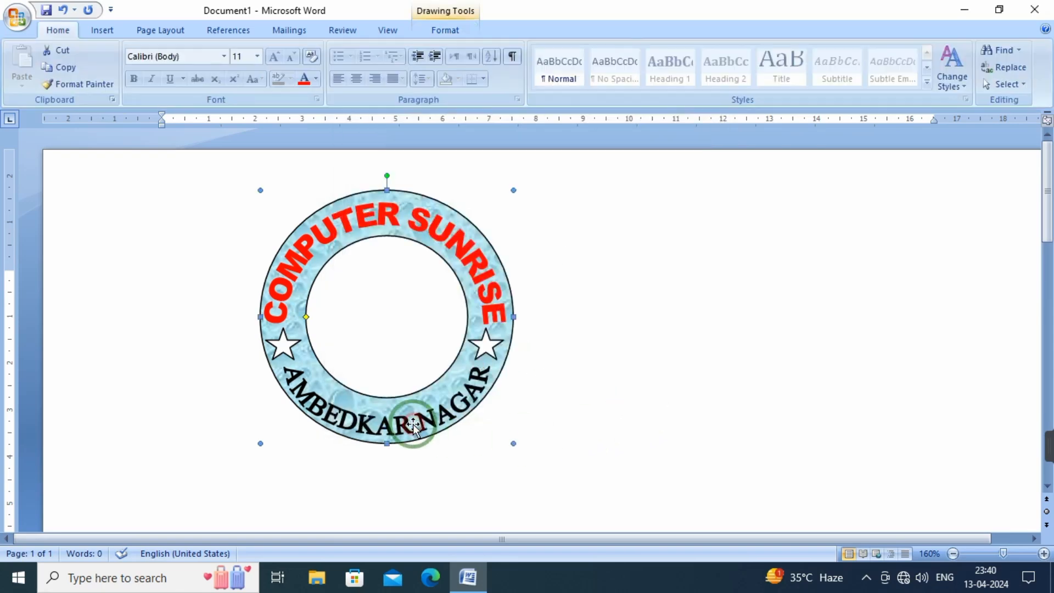
pyautogui.click(358, 425)
pyautogui.click(22, 70)
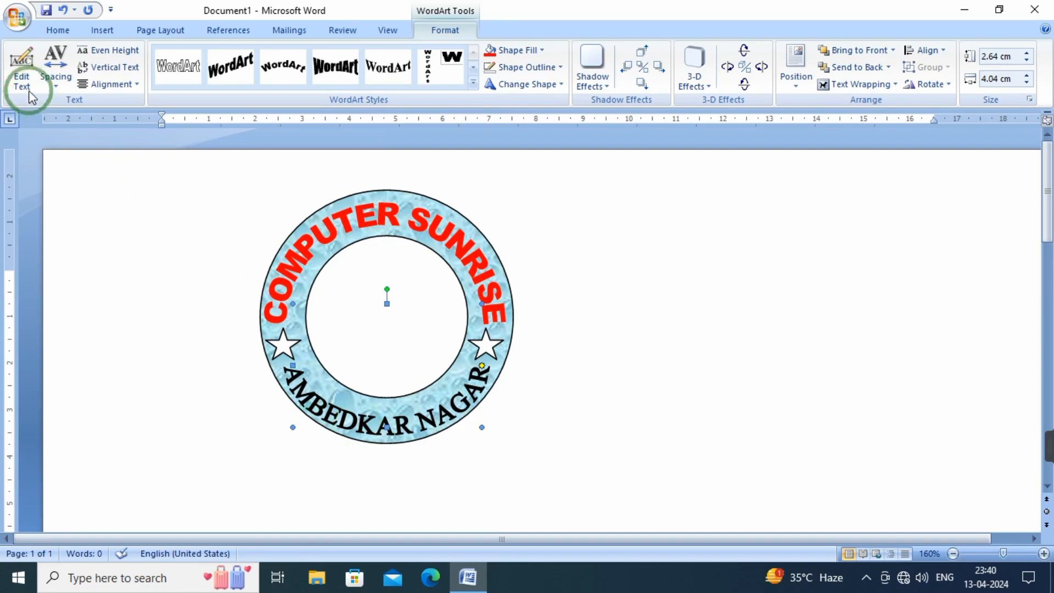
pyautogui.click(684, 161)
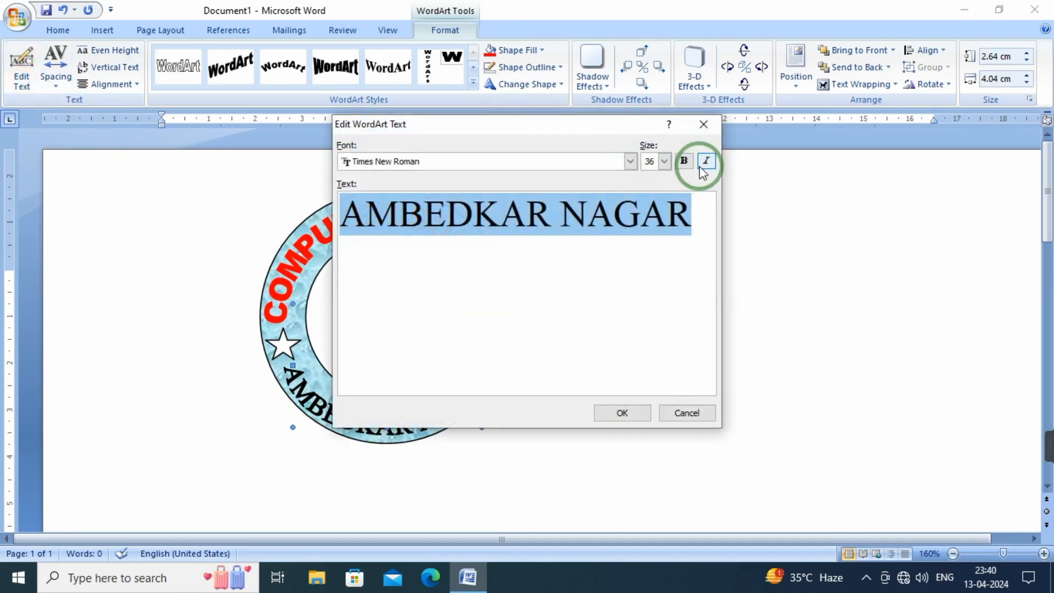
pyautogui.click(665, 161)
pyautogui.click(654, 219)
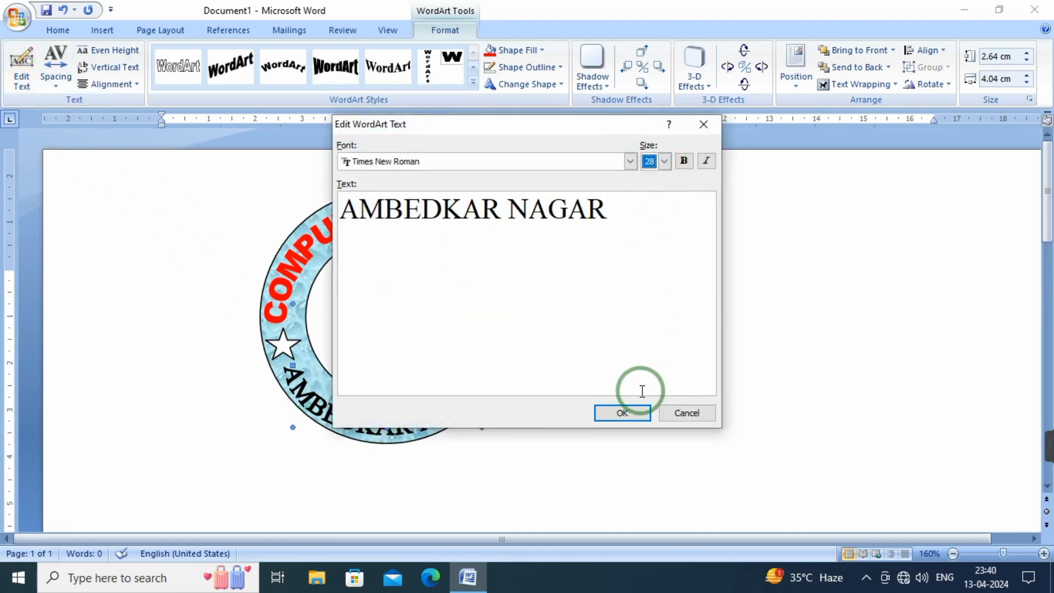
pyautogui.click(628, 414)
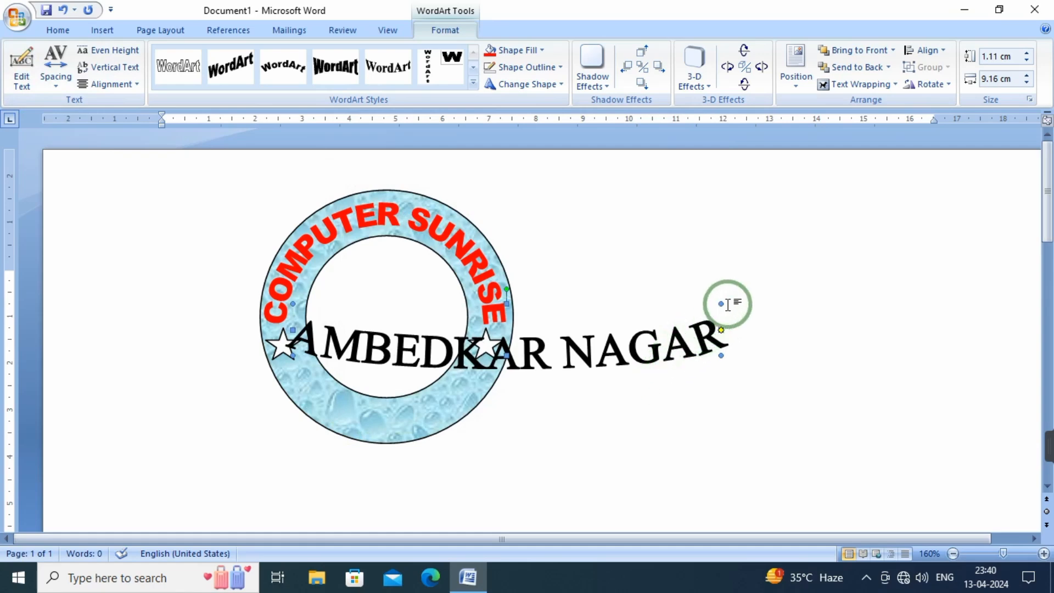
# Move the AMBEDKAR NAGAR WordArt back onto the lower ring and shrink it to about 2.02 cm high and 3.4 cm wide
pyautogui.moveTo(719, 301); pyautogui.dragTo(515, 220)
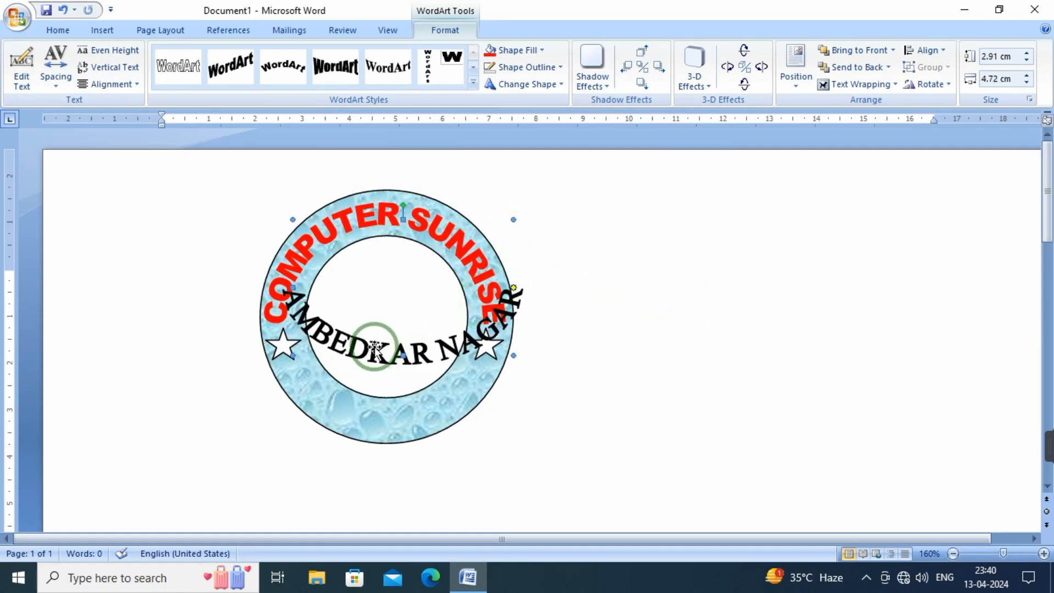
pyautogui.moveTo(377, 368); pyautogui.dragTo(376, 412)
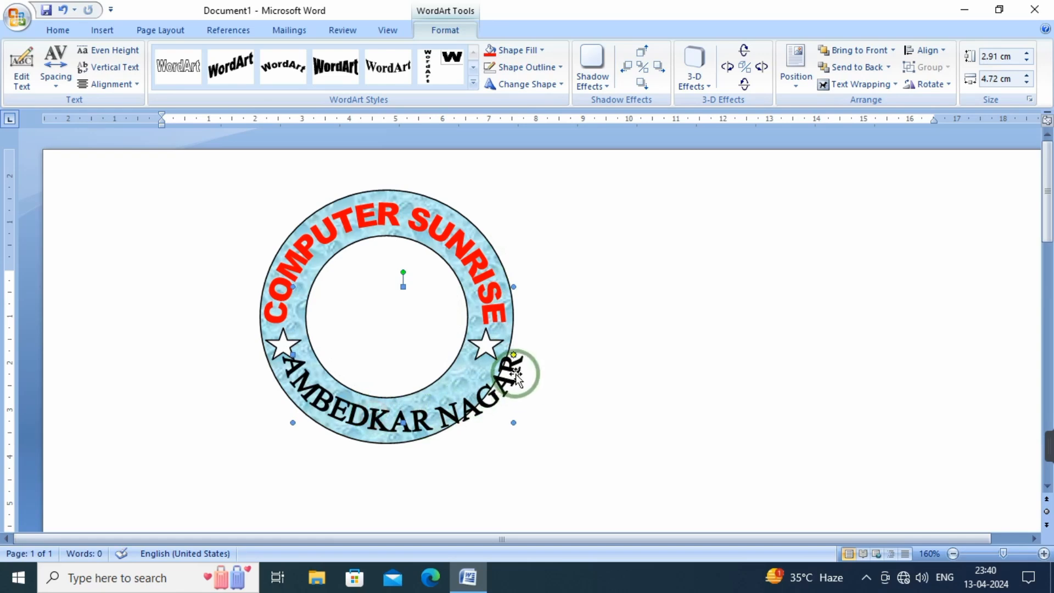
pyautogui.moveTo(514, 420); pyautogui.dragTo(469, 423)
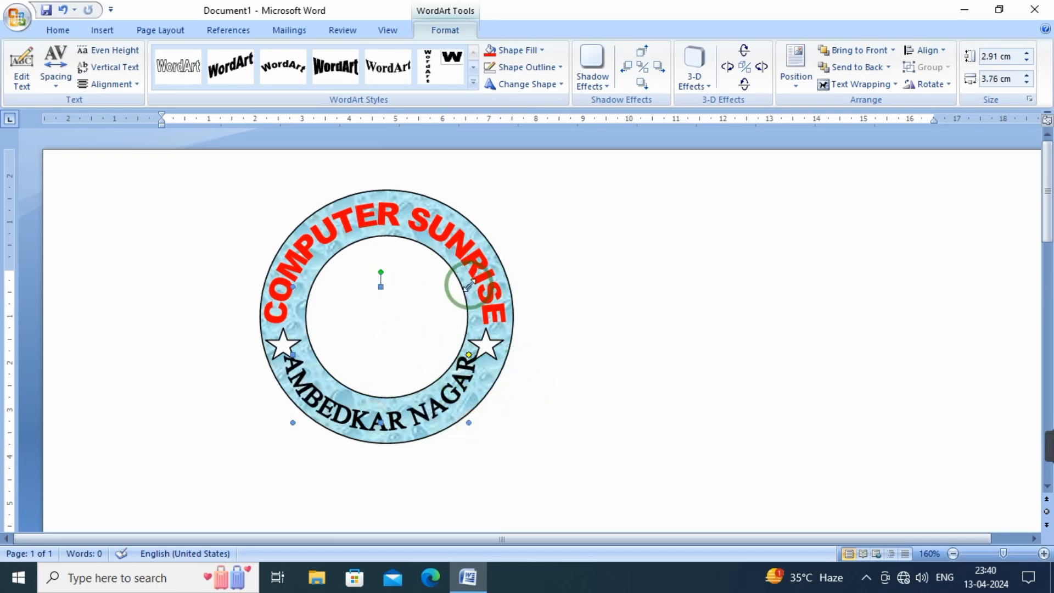
pyautogui.moveTo(468, 283); pyautogui.dragTo(451, 328)
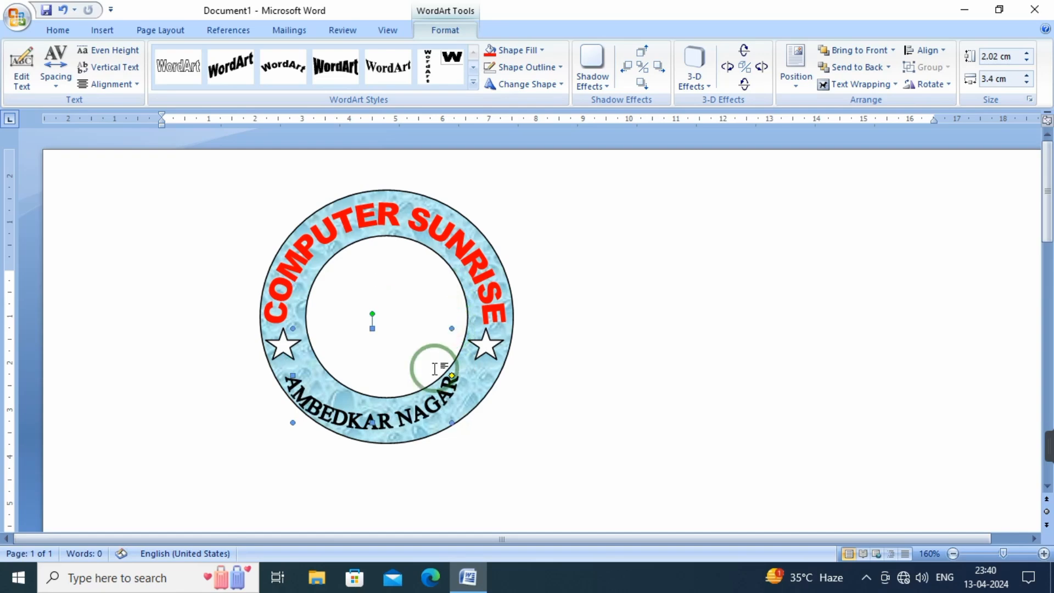
pyautogui.click(376, 433)
pyautogui.moveTo(375, 432); pyautogui.dragTo(394, 426)
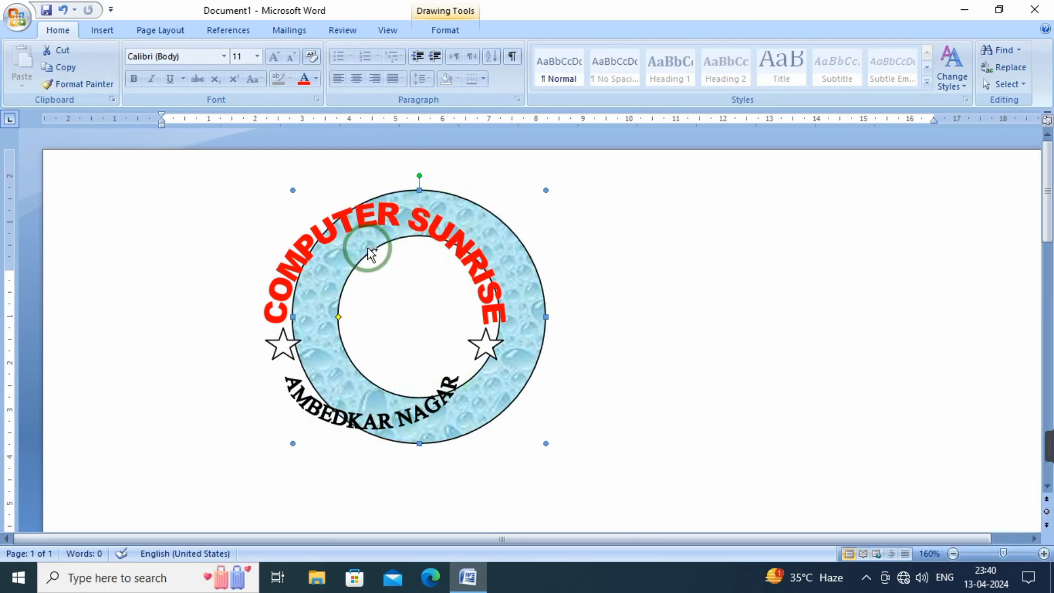
pyautogui.hotkey('ctrl', 'z')
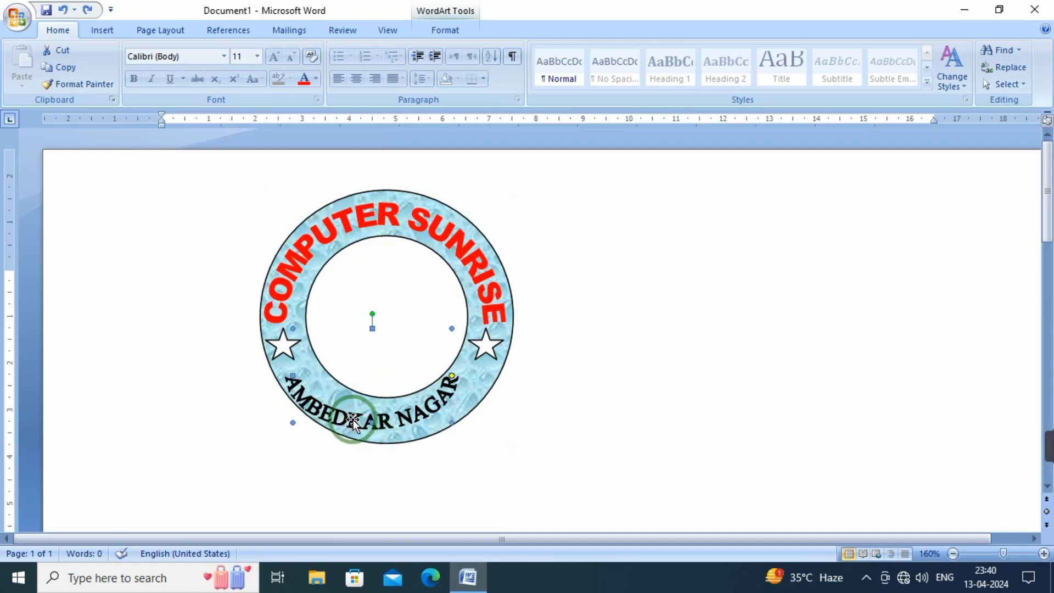
# Shift the AMBEDKAR NAGAR WordArt slightly right so it sits centred on the lower ring between the two stars
pyautogui.click(370, 419)
pyautogui.moveTo(370, 419); pyautogui.dragTo(387, 420)
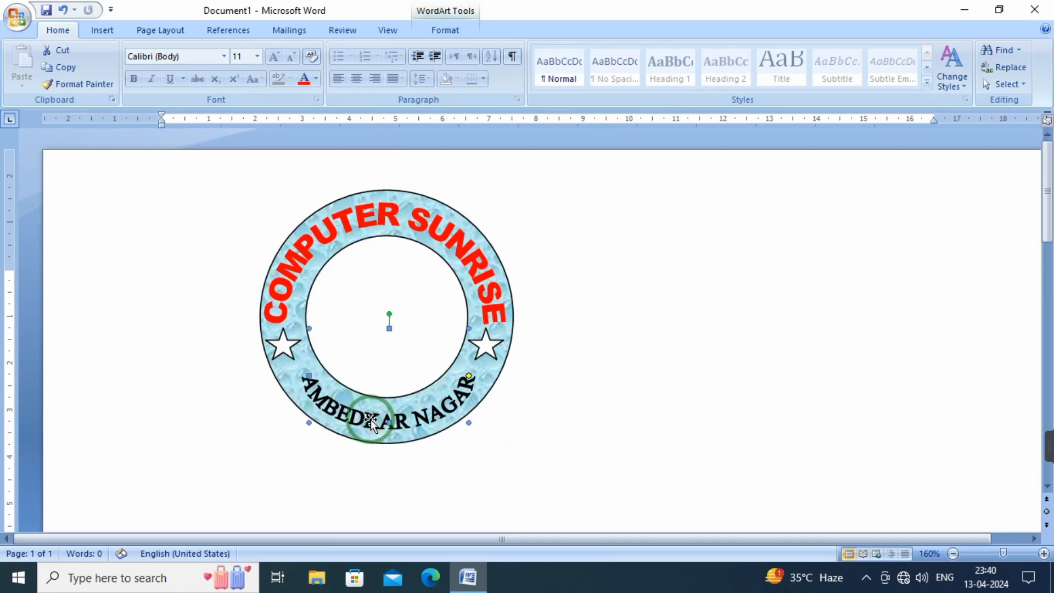
pyautogui.click(663, 409)
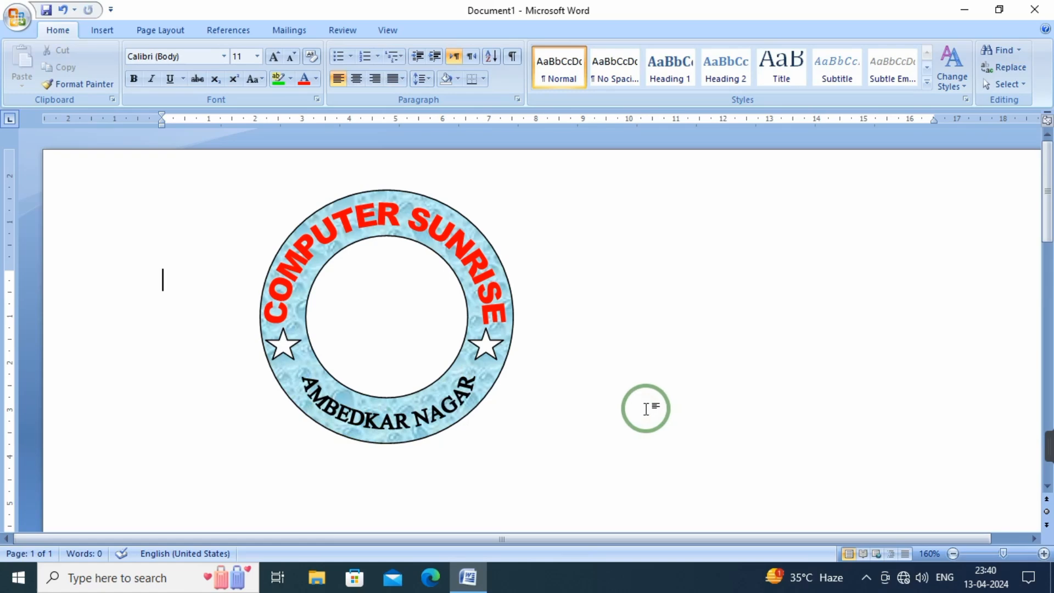
# Fill both stars on the ring with the standard purple colour
pyautogui.click(284, 344)
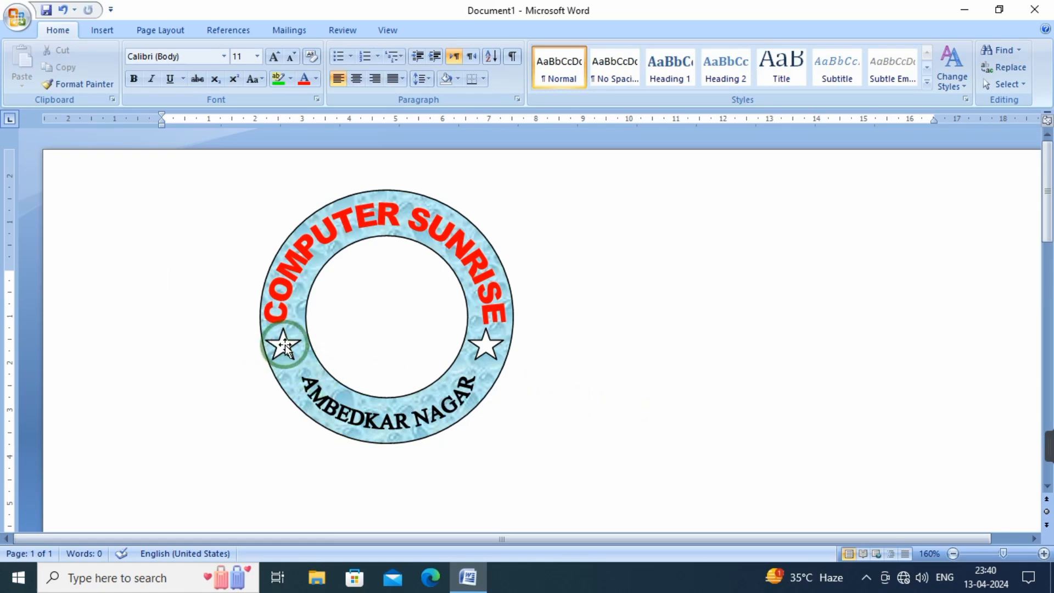
pyautogui.click(284, 344)
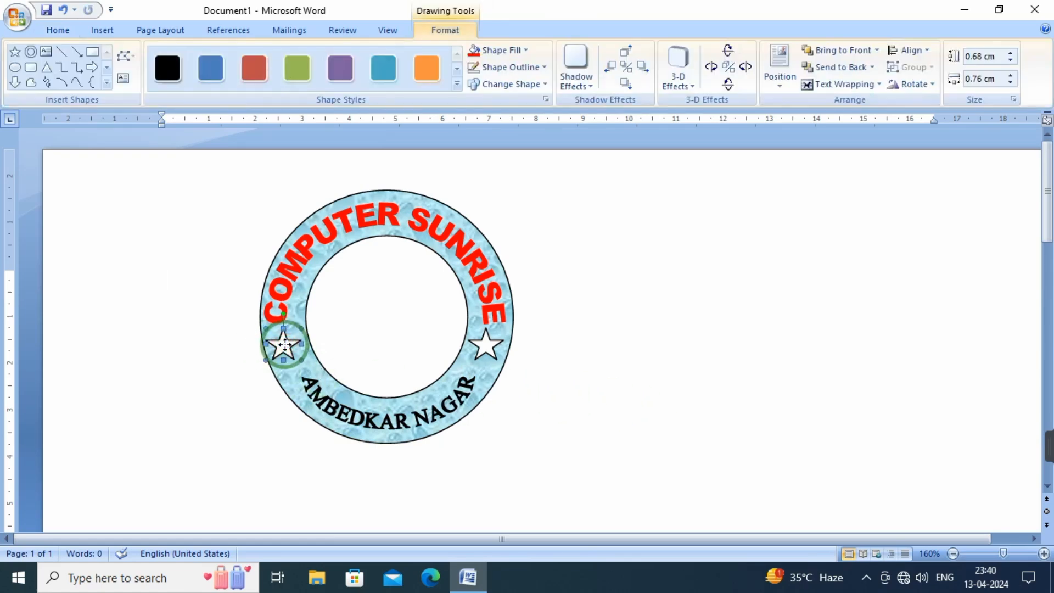
pyautogui.click(525, 51)
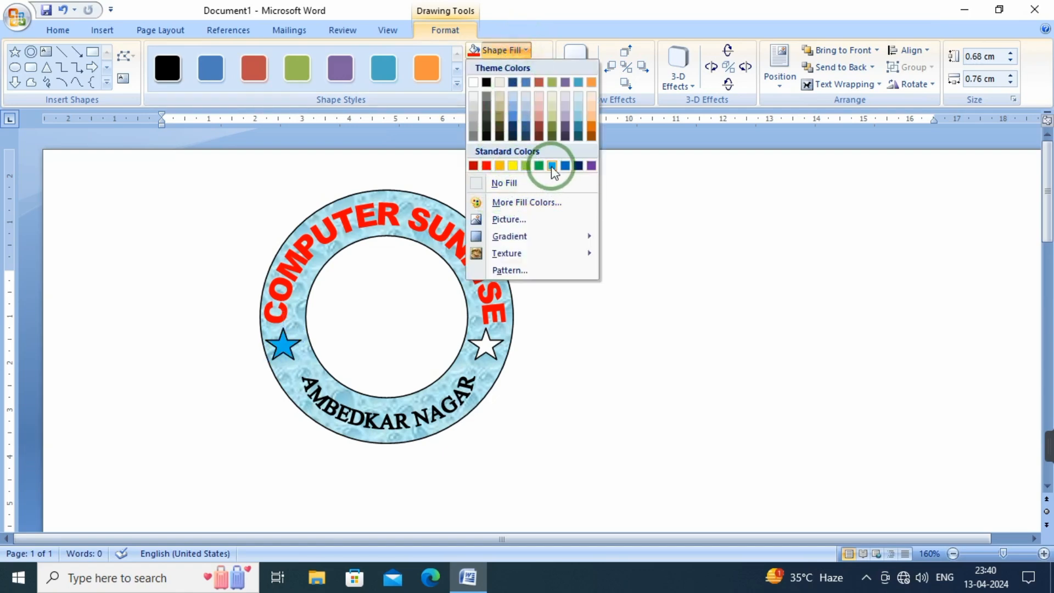
pyautogui.click(591, 166)
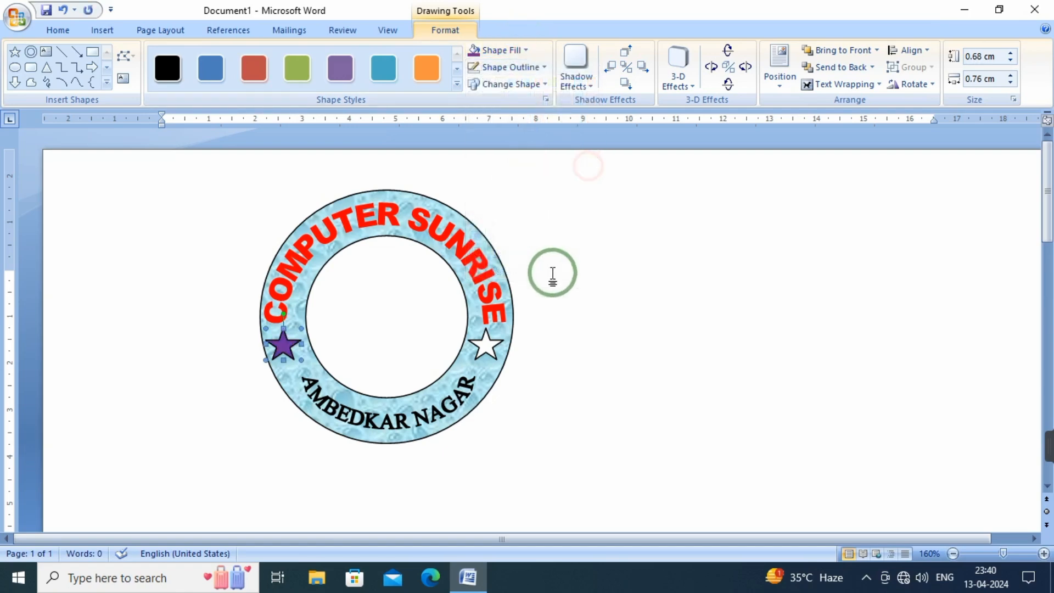
pyautogui.click(488, 347)
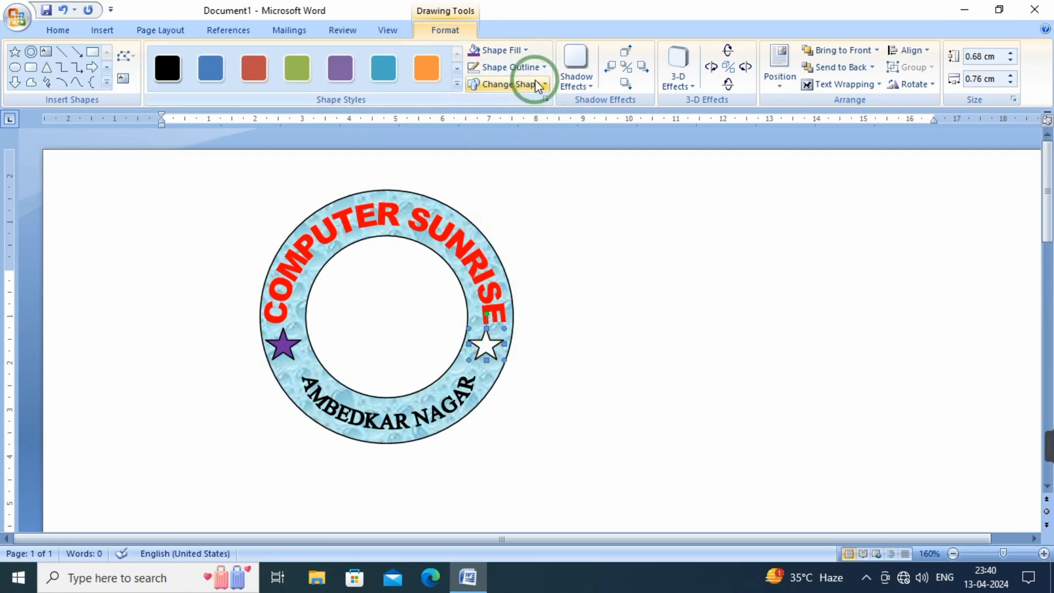
pyautogui.click(525, 51)
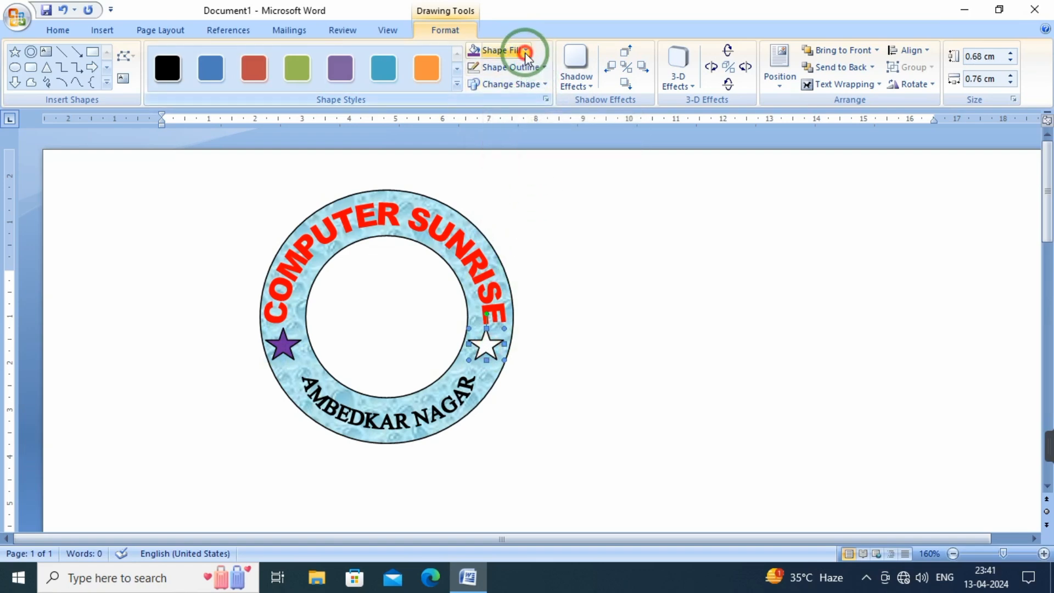
pyautogui.click(595, 168)
pyautogui.click(631, 336)
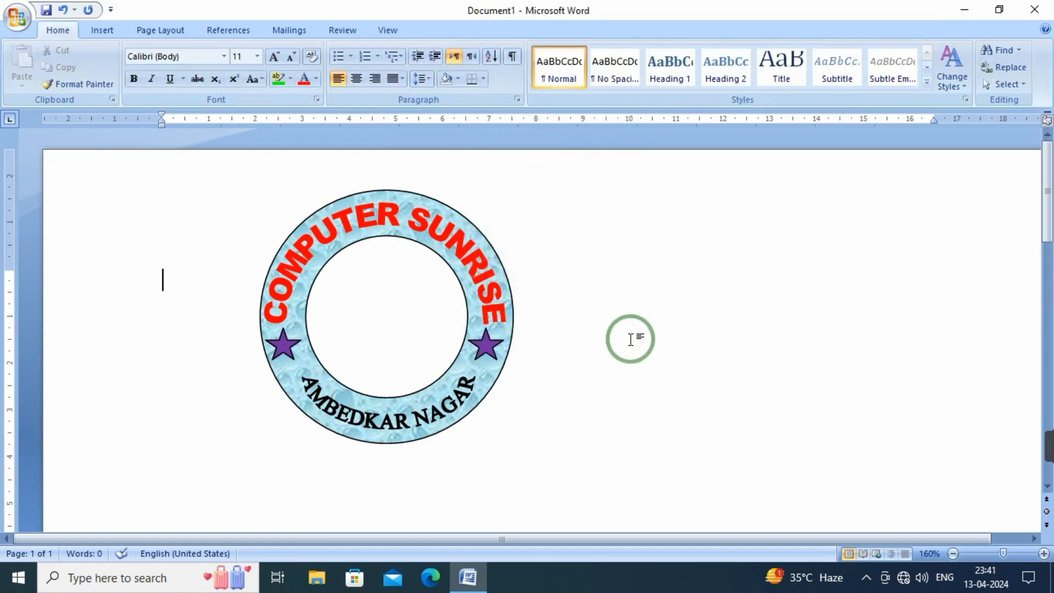
# Draw an Up Ribbon banner about 1.3 cm high and 4.45 cm wide in the blank area right of the ring
pyautogui.click(114, 34)
pyautogui.click(234, 77)
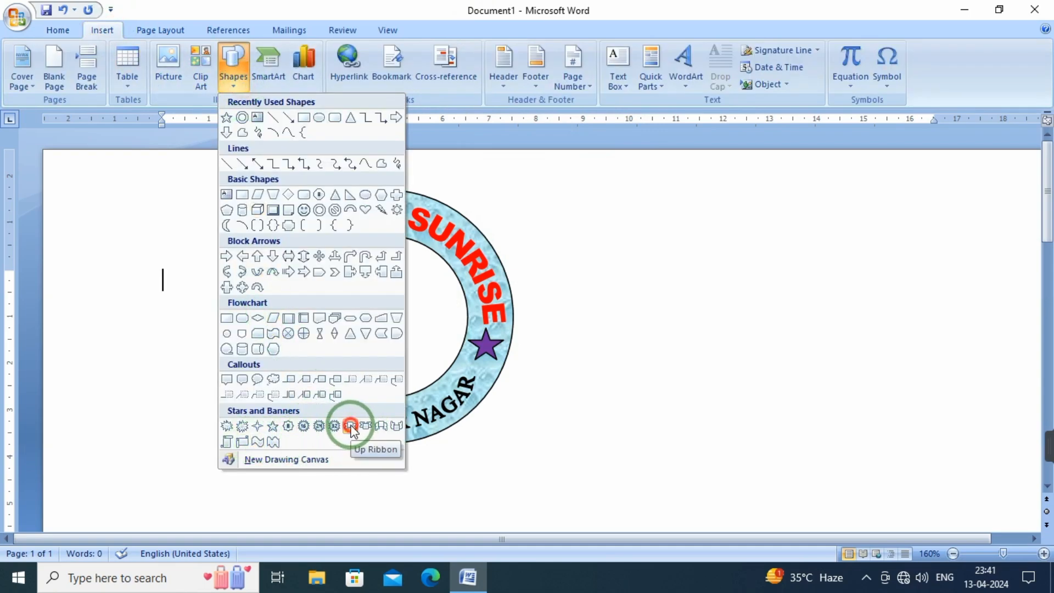
pyautogui.click(351, 426)
pyautogui.moveTo(672, 303)
pyautogui.mouseDown()
pyautogui.moveTo(696, 327)
pyautogui.moveTo(800, 372)
pyautogui.moveTo(886, 372)
pyautogui.mouseUp()
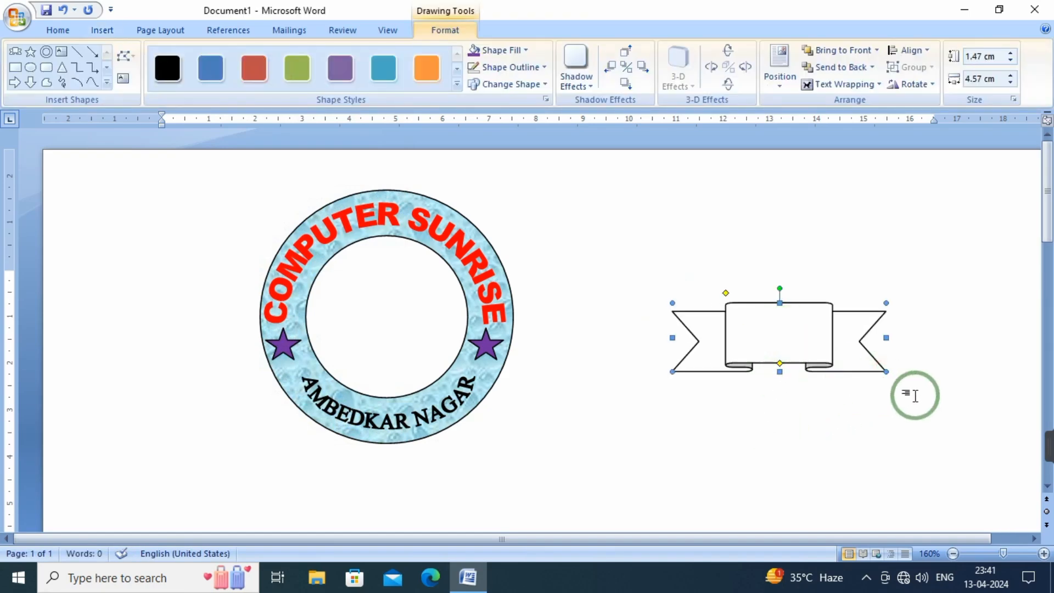
pyautogui.moveTo(885, 372); pyautogui.dragTo(881, 363)
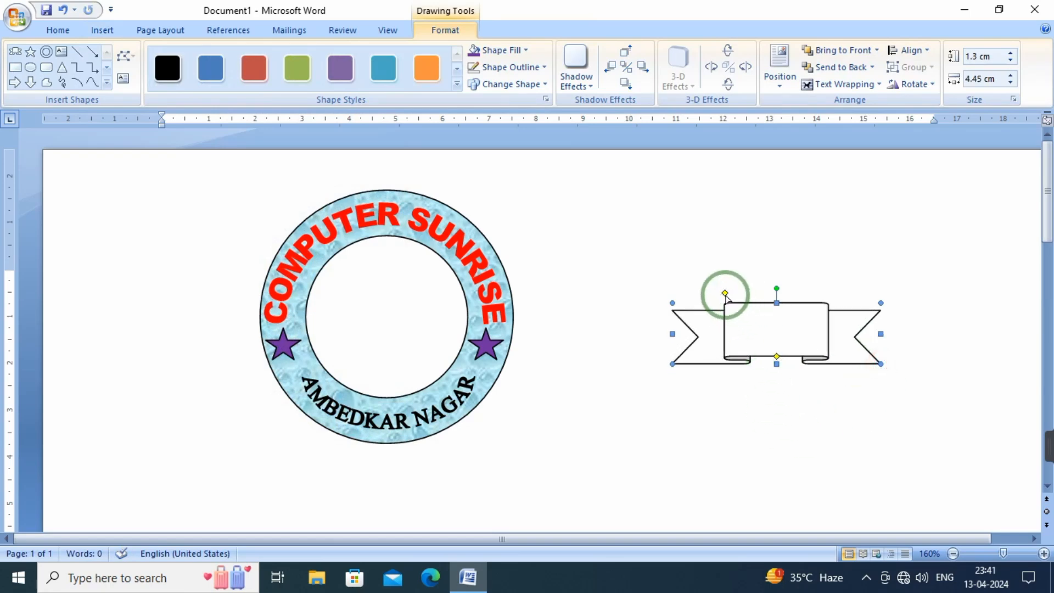
# Widen the ribbon's centre panel, deepen its folds, and shrink the banner to about 1.22 cm high and 3.94 cm wide
pyautogui.moveTo(727, 295); pyautogui.dragTo(721, 295)
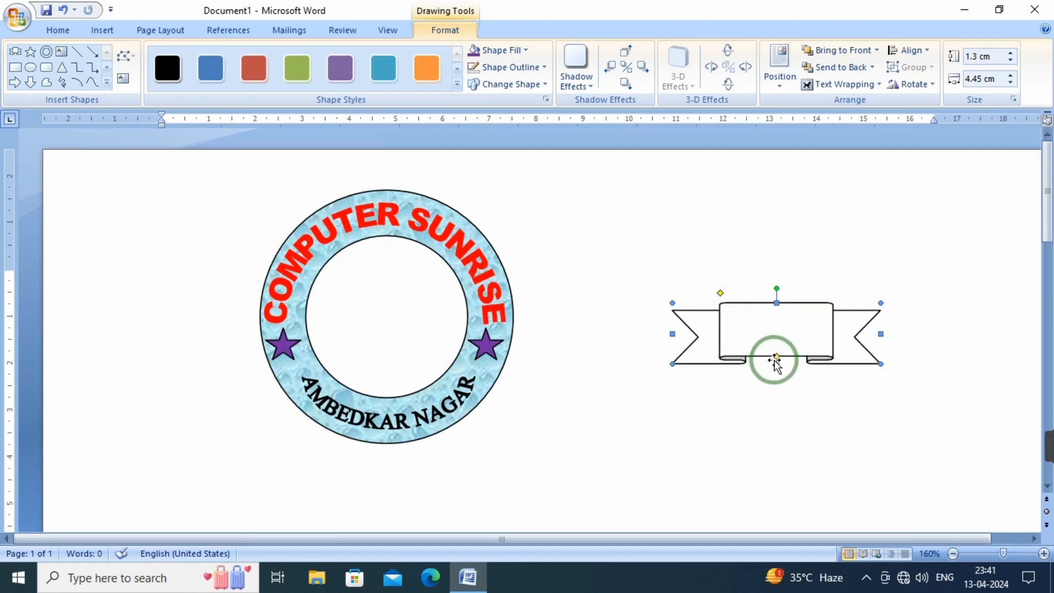
pyautogui.moveTo(777, 358); pyautogui.dragTo(776, 348)
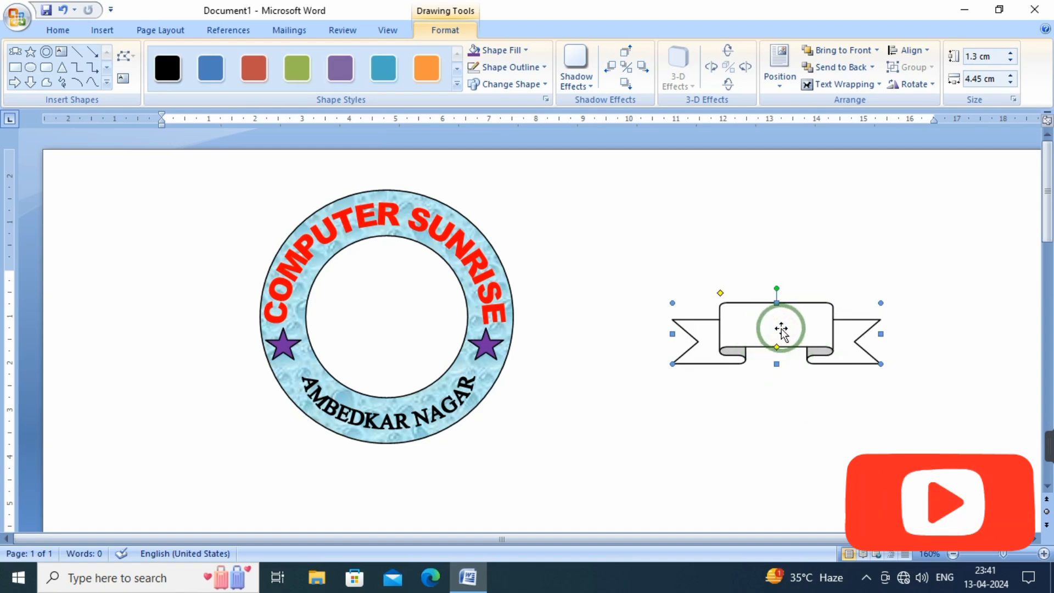
pyautogui.moveTo(856, 357); pyautogui.dragTo(855, 357)
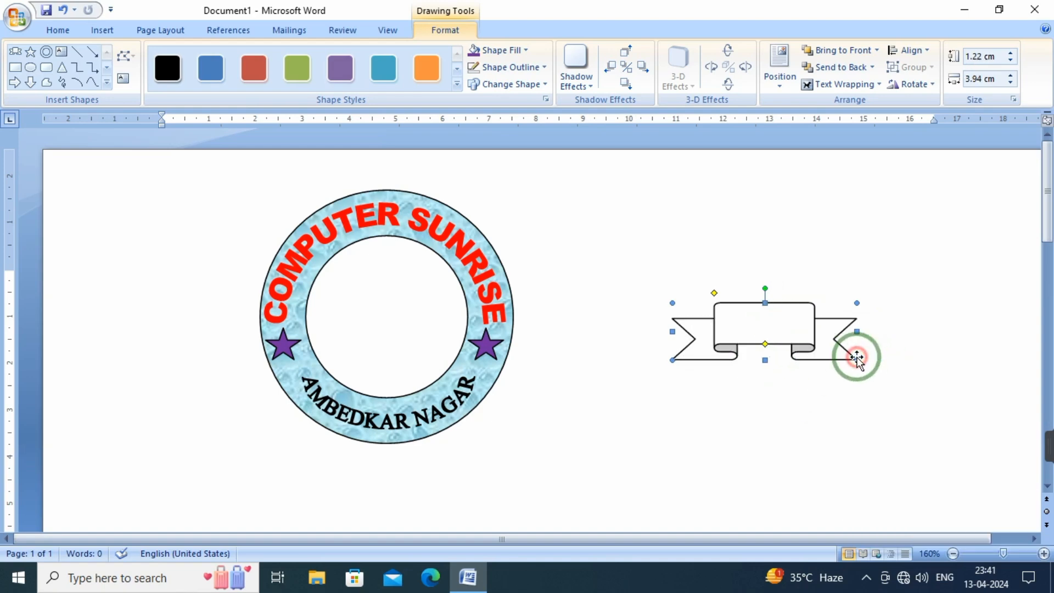
# Move the ribbon banner into the ring's white centre and shrink it to about 0.99 cm high and 2.77 cm wide
pyautogui.moveTo(764, 331); pyautogui.dragTo(389, 332)
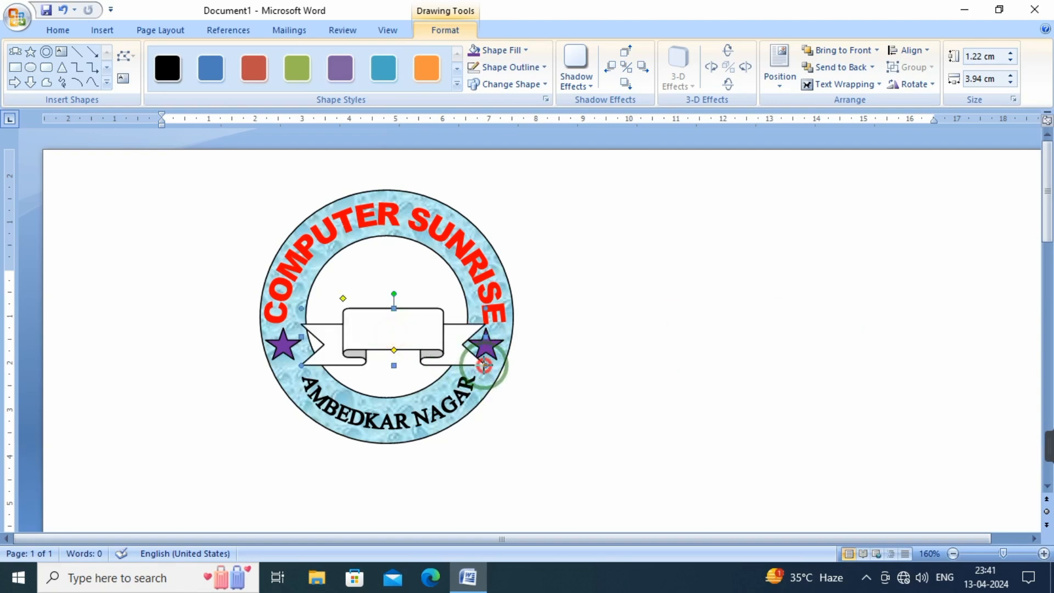
pyautogui.moveTo(485, 365); pyautogui.dragTo(447, 354)
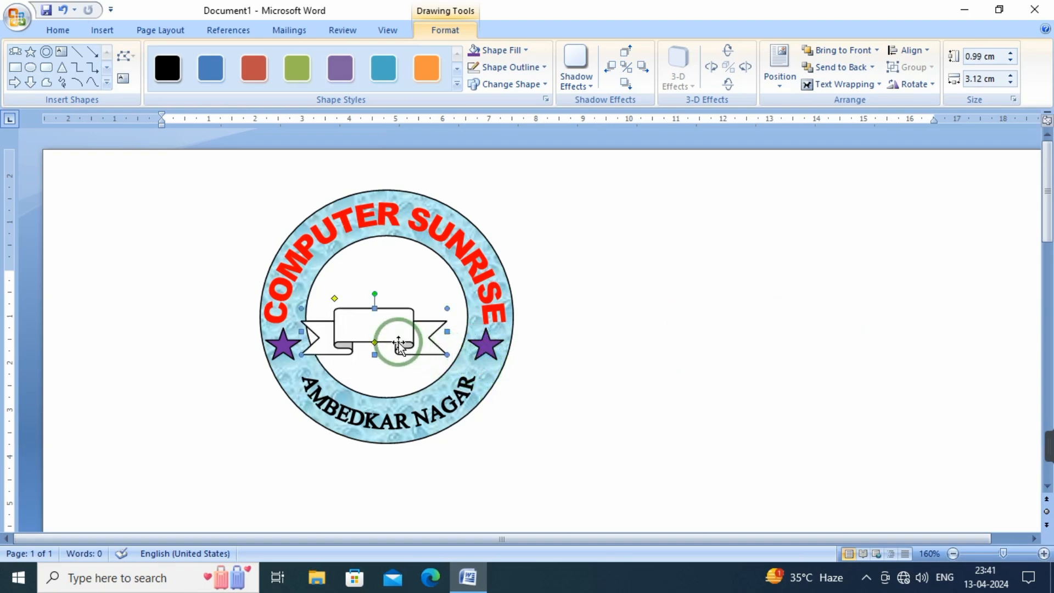
pyautogui.moveTo(369, 331); pyautogui.dragTo(385, 338)
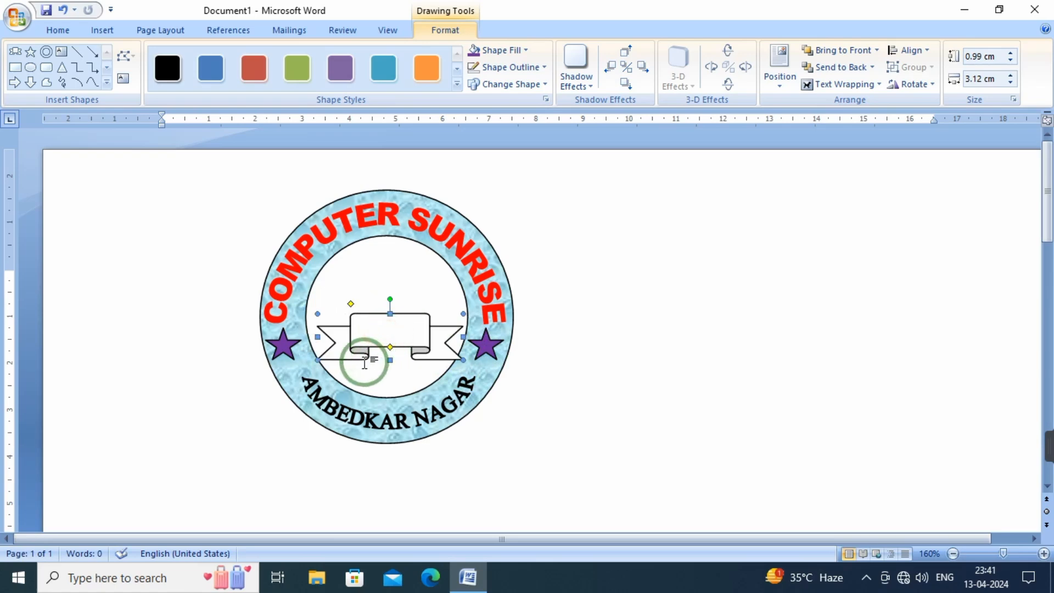
pyautogui.moveTo(322, 357); pyautogui.dragTo(334, 348)
pyautogui.moveTo(404, 336); pyautogui.dragTo(391, 336)
pyautogui.click(615, 408)
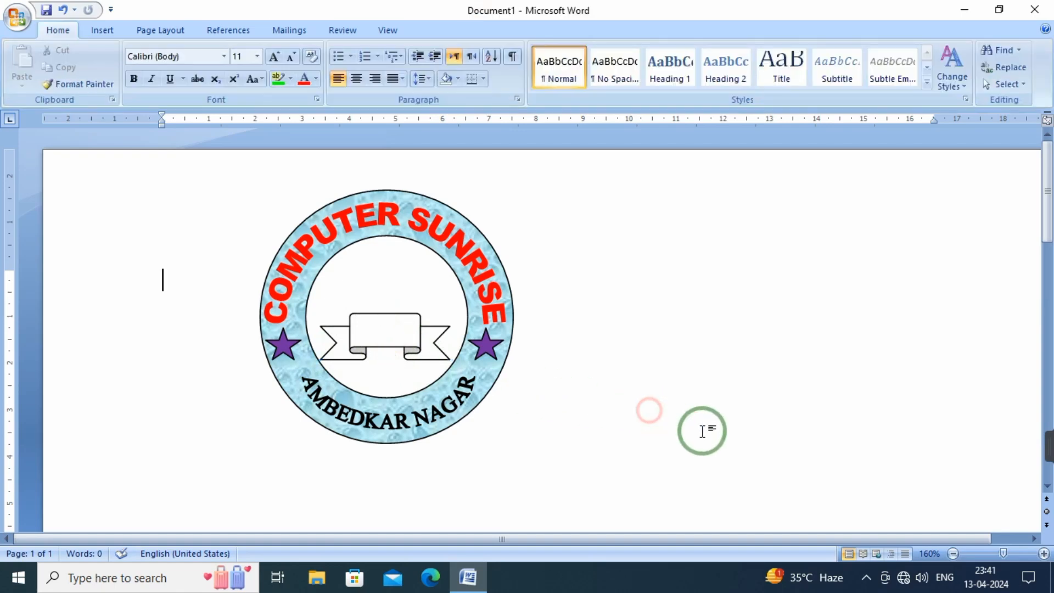
pyautogui.click(372, 327)
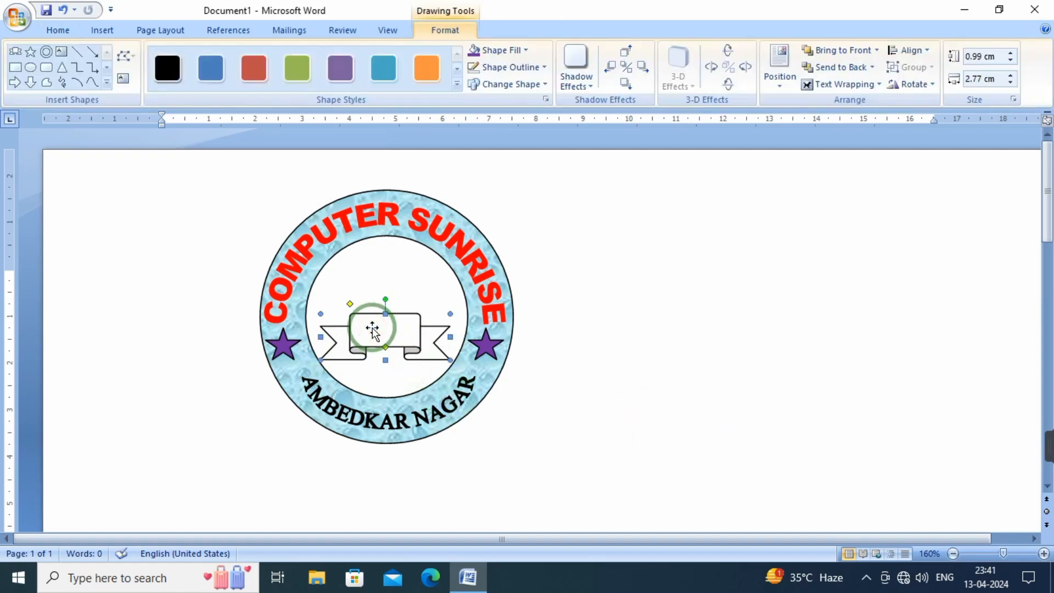
pyautogui.click(723, 377)
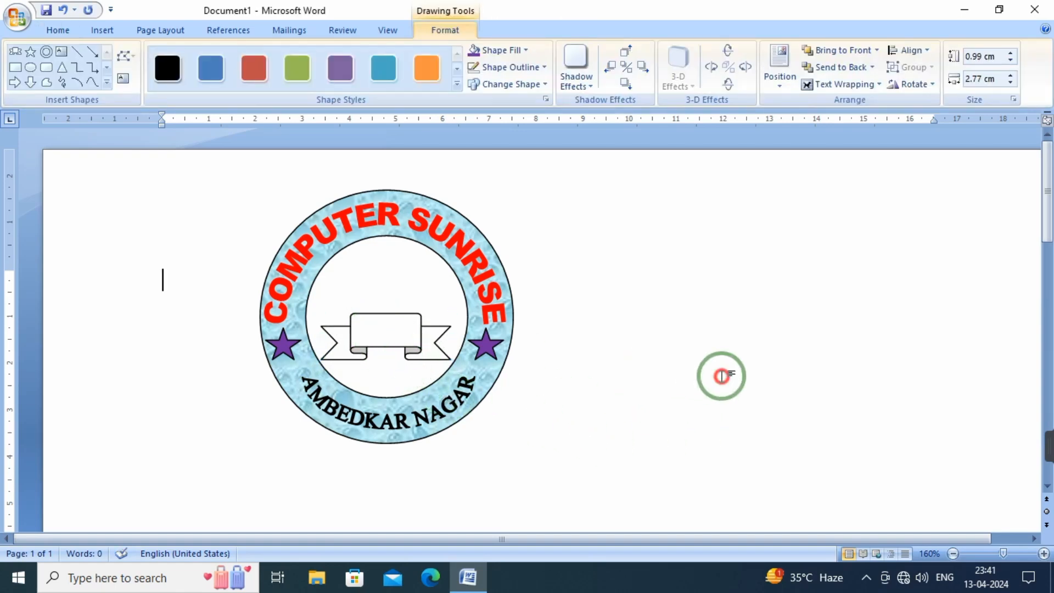
# Search the clip art for "computer" and insert the picture of the woman working at a computer
pyautogui.click(103, 31)
pyautogui.click(182, 65)
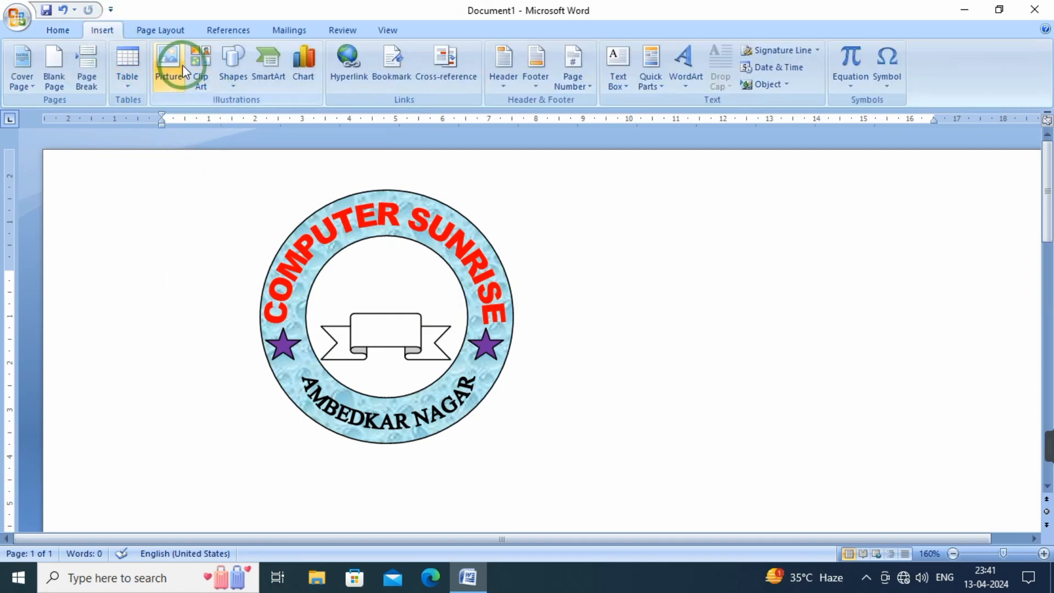
pyautogui.click(200, 75)
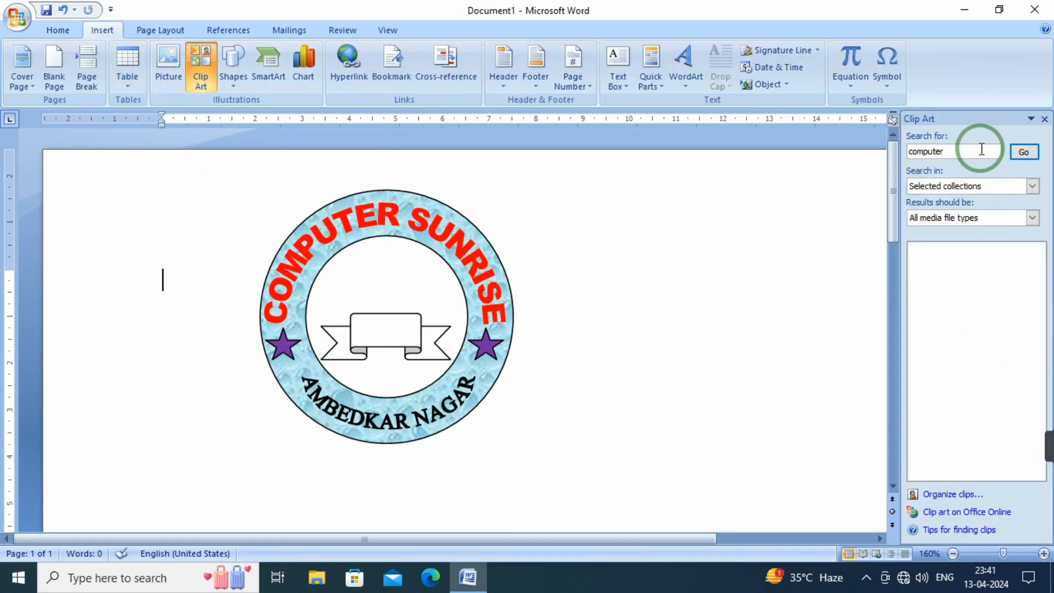
pyautogui.click(1022, 151)
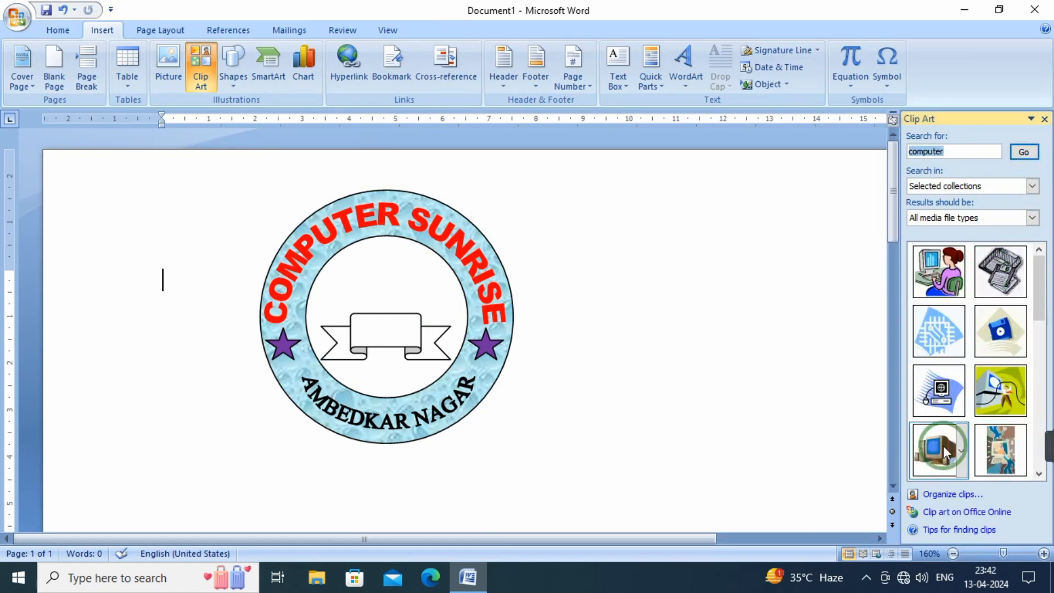
pyautogui.moveTo(1038, 307)
pyautogui.mouseDown()
pyautogui.moveTo(1030, 401)
pyautogui.moveTo(1035, 258)
pyautogui.moveTo(1034, 303)
pyautogui.mouseUp()
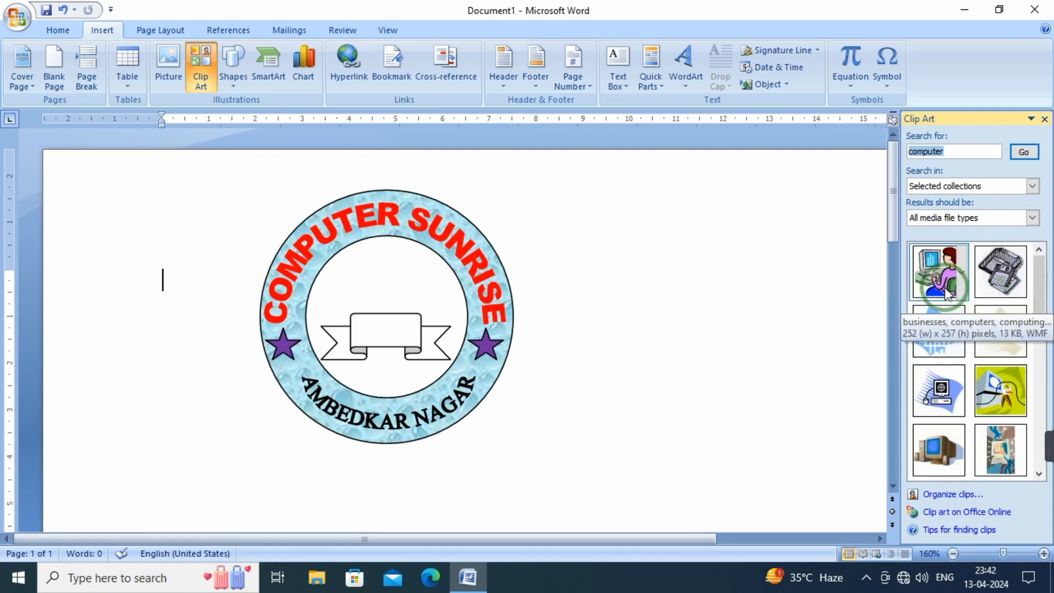
pyautogui.click(923, 280)
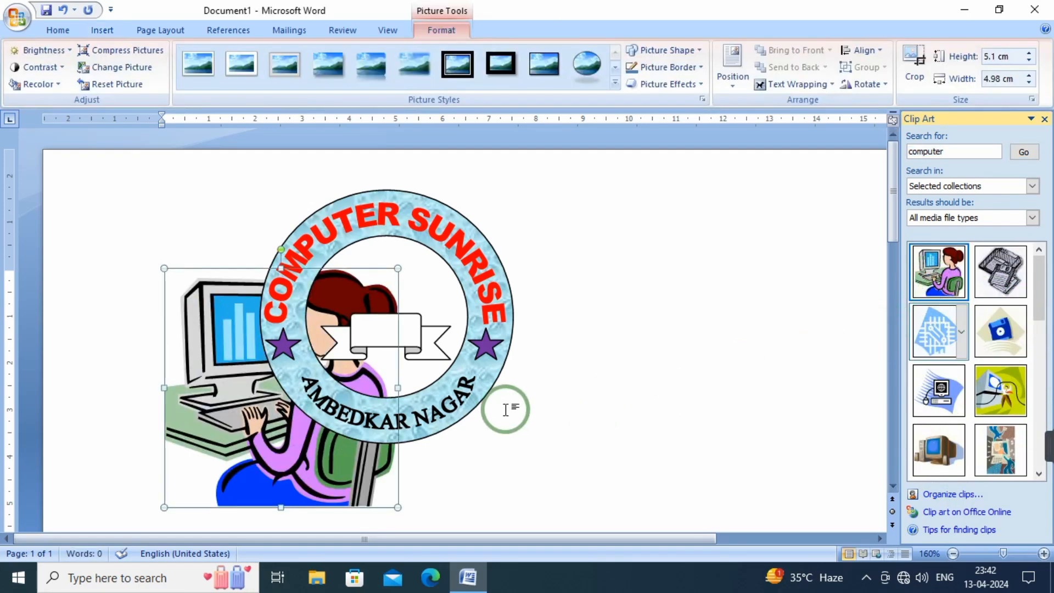
# Set the computer picture's text wrapping to In Front of Text
pyautogui.click(223, 406)
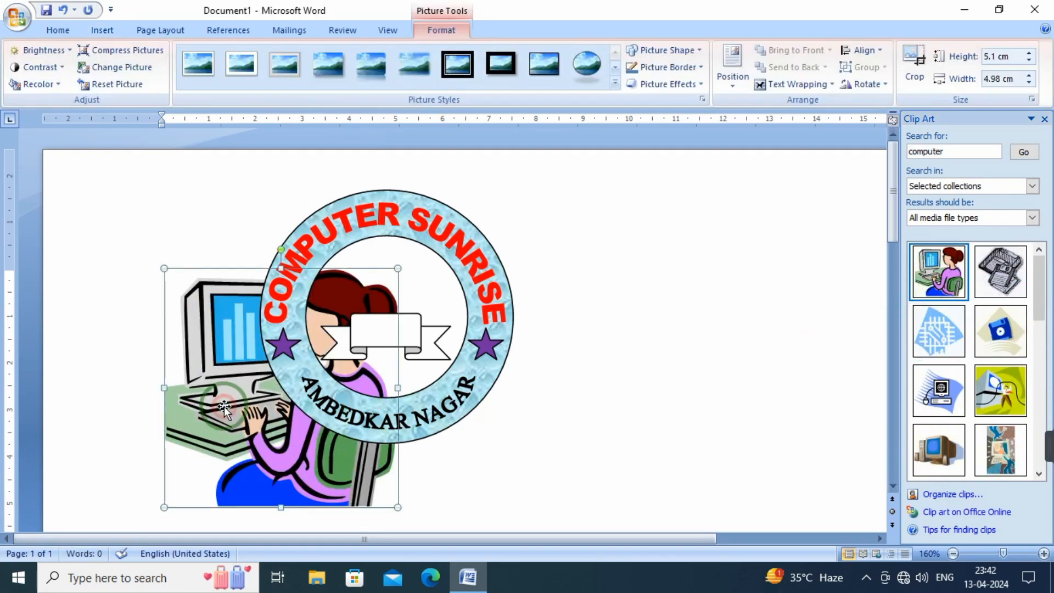
pyautogui.click(796, 84)
pyautogui.click(806, 175)
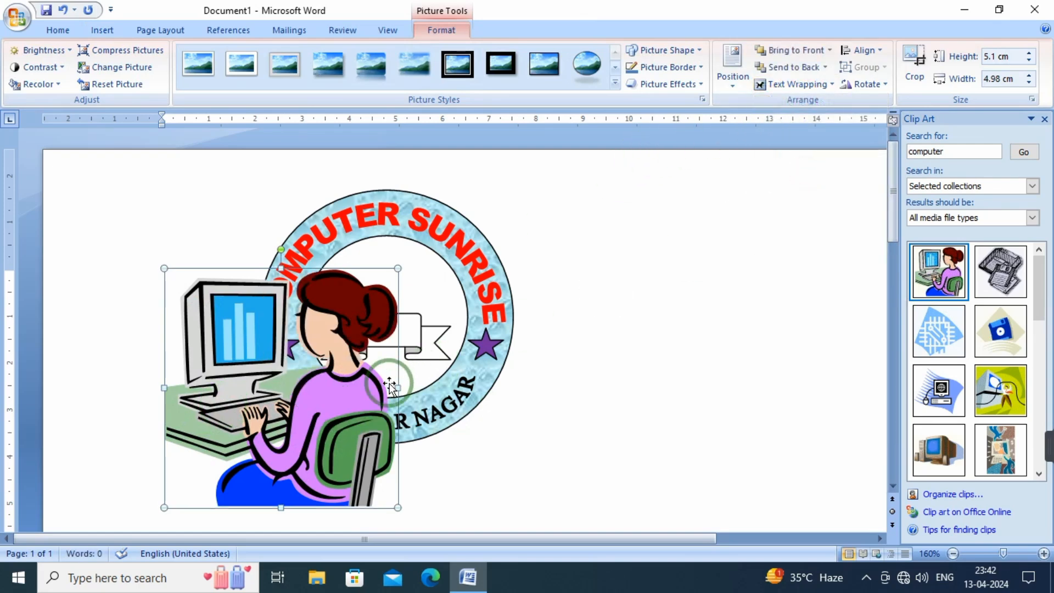
# Shrink the computer picture to fit inside the ring and centre it just above the ribbon banner
pyautogui.moveTo(402, 508); pyautogui.dragTo(250, 356)
pyautogui.moveTo(202, 320); pyautogui.dragTo(378, 290)
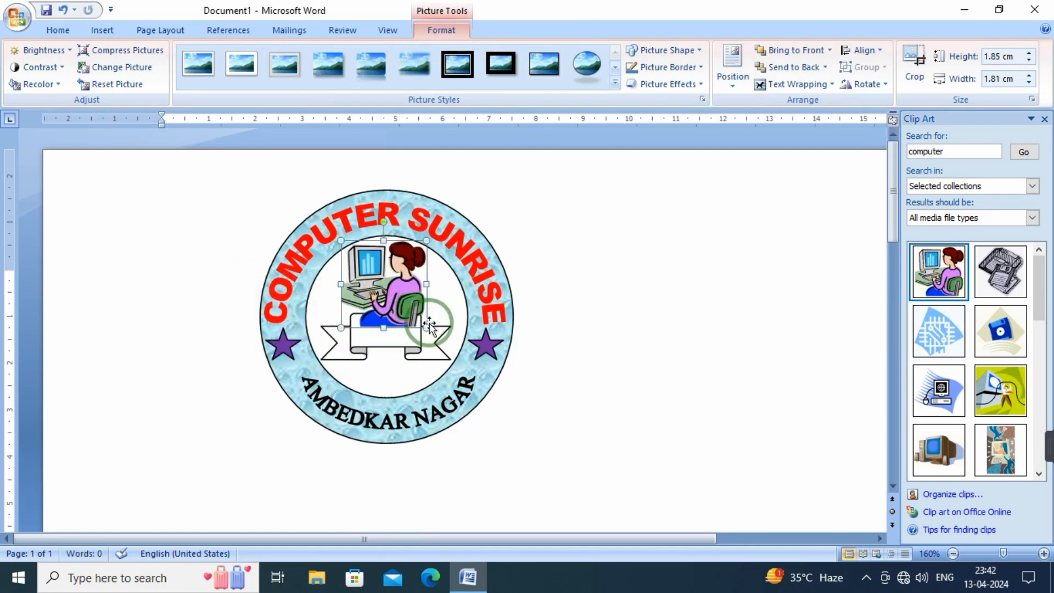
pyautogui.moveTo(426, 327); pyautogui.dragTo(414, 315)
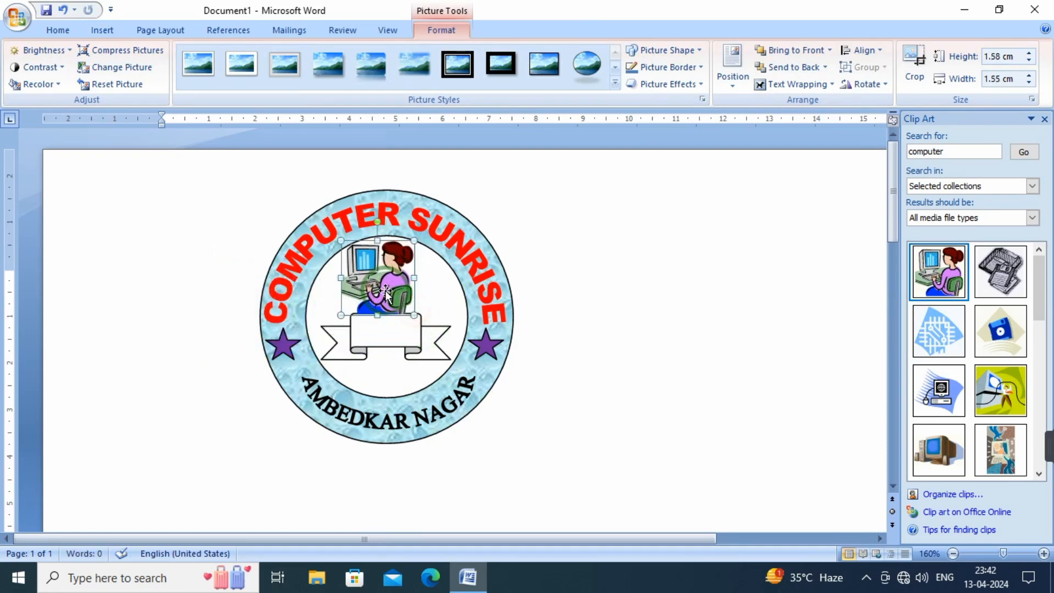
pyautogui.moveTo(341, 315); pyautogui.dragTo(389, 290)
pyautogui.click(553, 320)
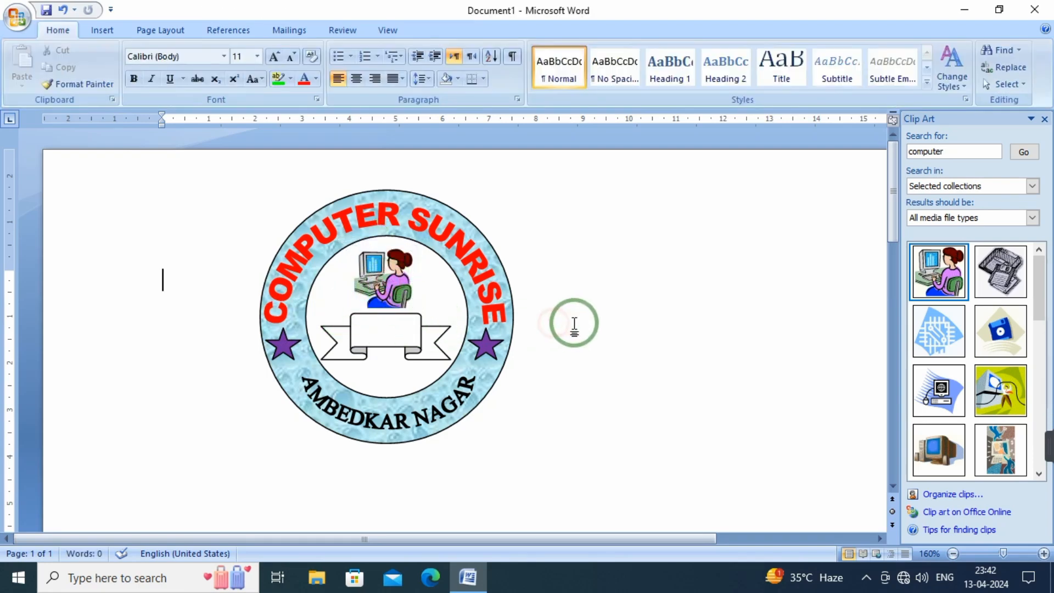
# Fill the ribbon banner with the standard yellow colour
pyautogui.click(377, 327)
pyautogui.doubleClick(376, 325)
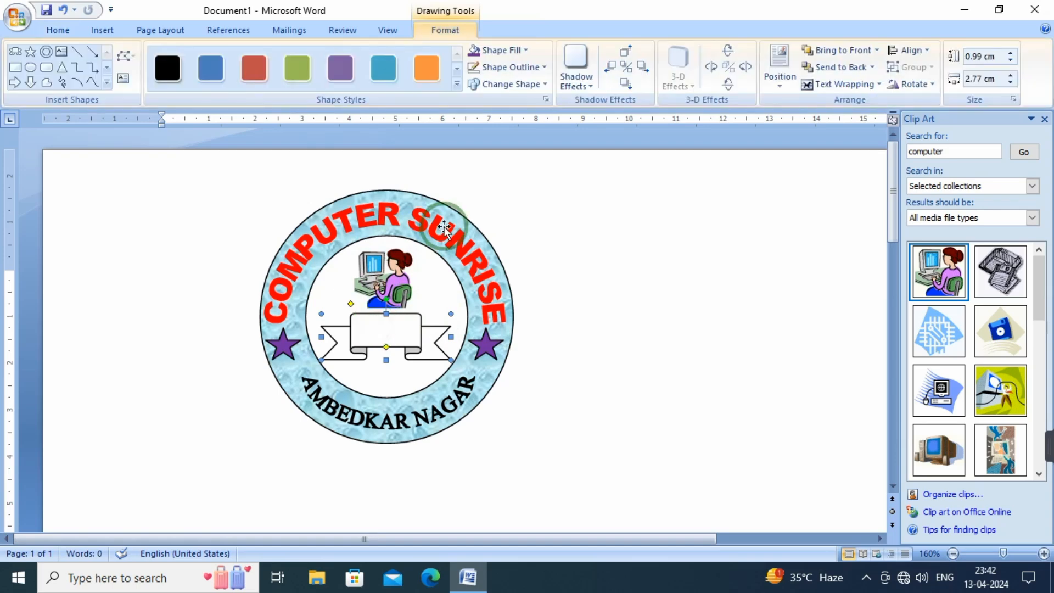
pyautogui.click(522, 49)
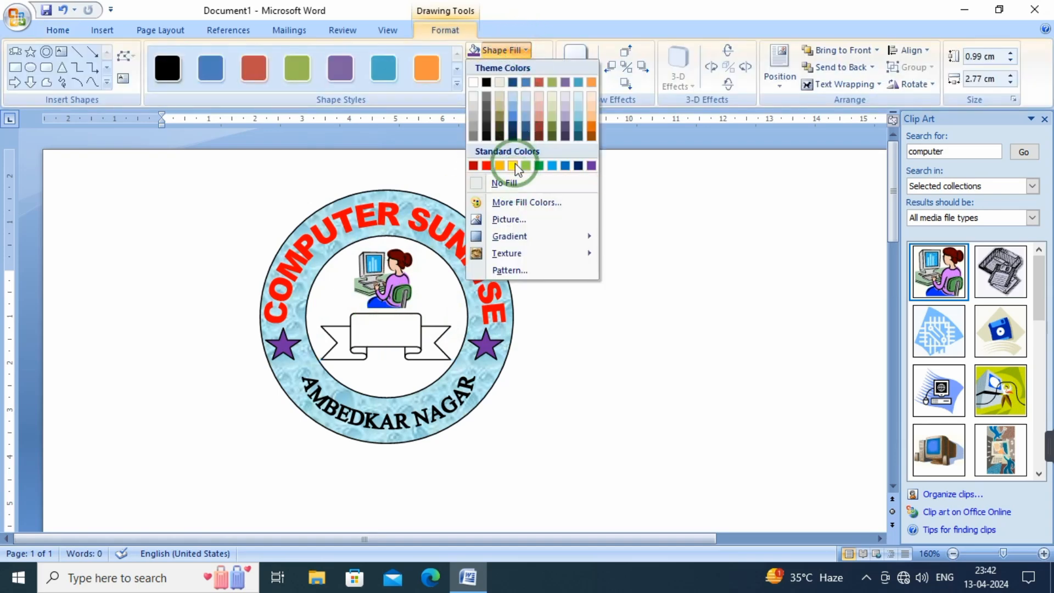
pyautogui.click(514, 165)
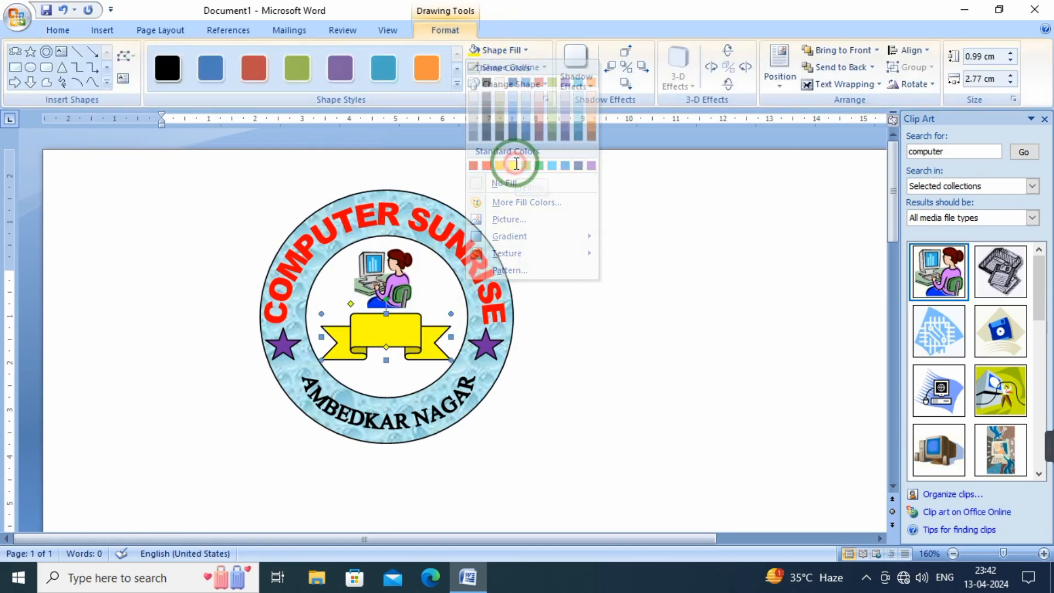
# Add the text CSA to the ribbon banner and indent it with leading space towards the centre of the panel
pyautogui.click(377, 327)
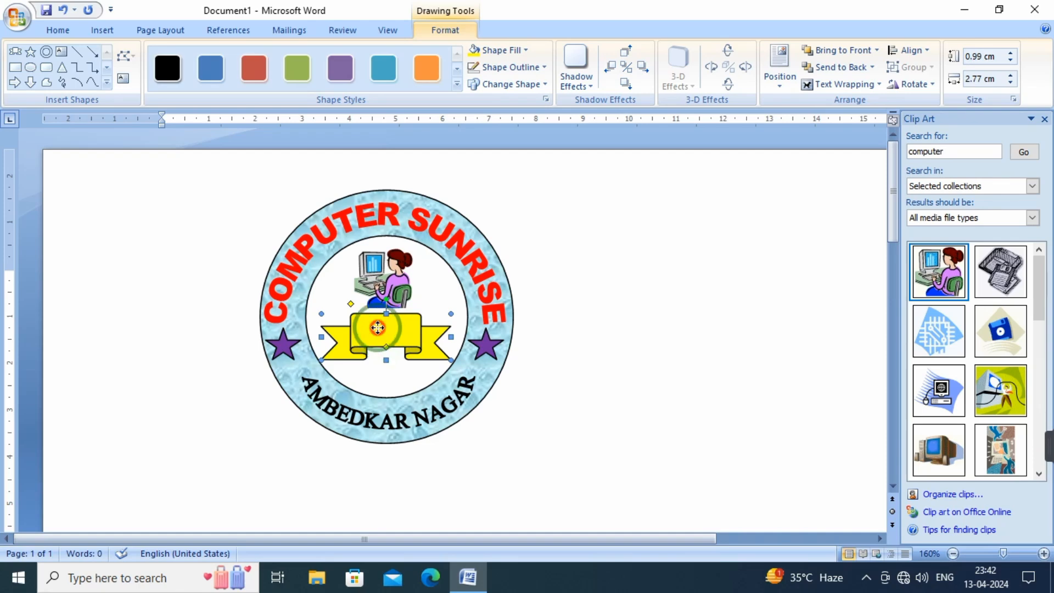
pyautogui.rightClick(378, 329)
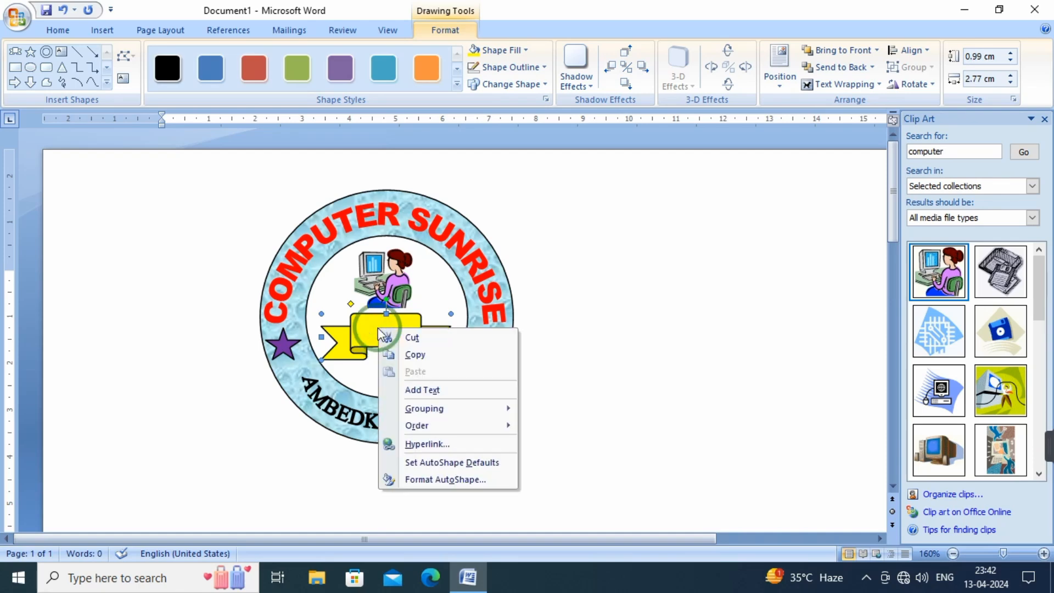
pyautogui.click(427, 393)
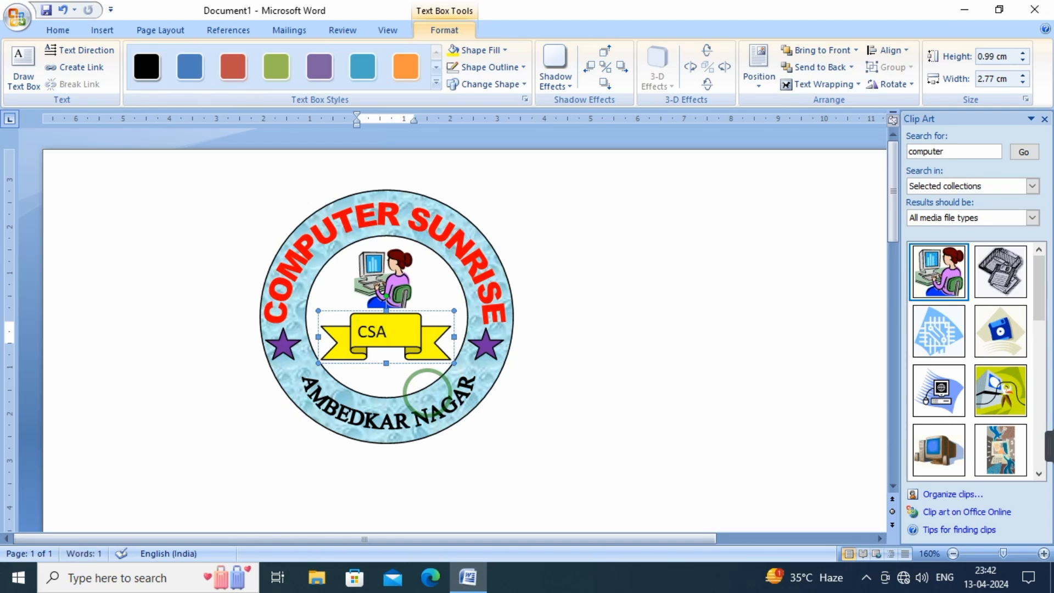
pyautogui.click(407, 334)
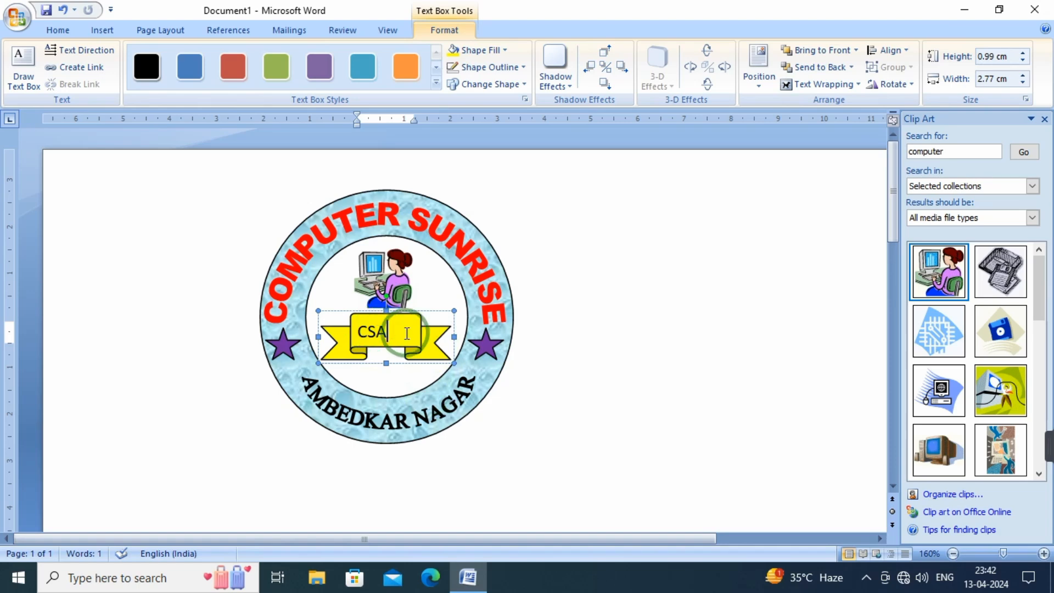
pyautogui.click(358, 332)
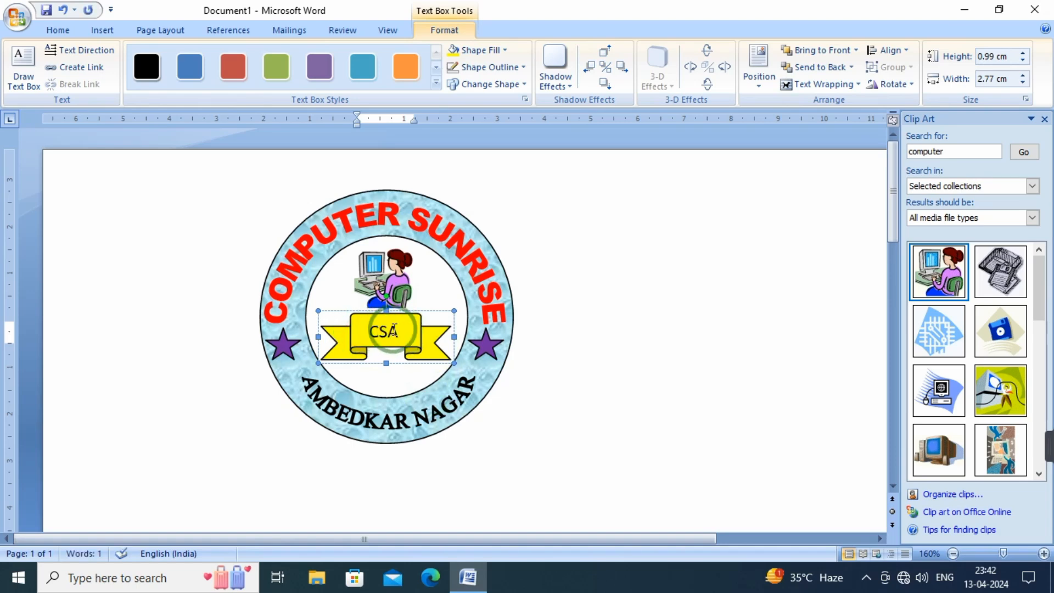
# Format the ribbon's CSA text as bold Algerian in standard red, and close the clip art search
pyautogui.doubleClick(398, 334)
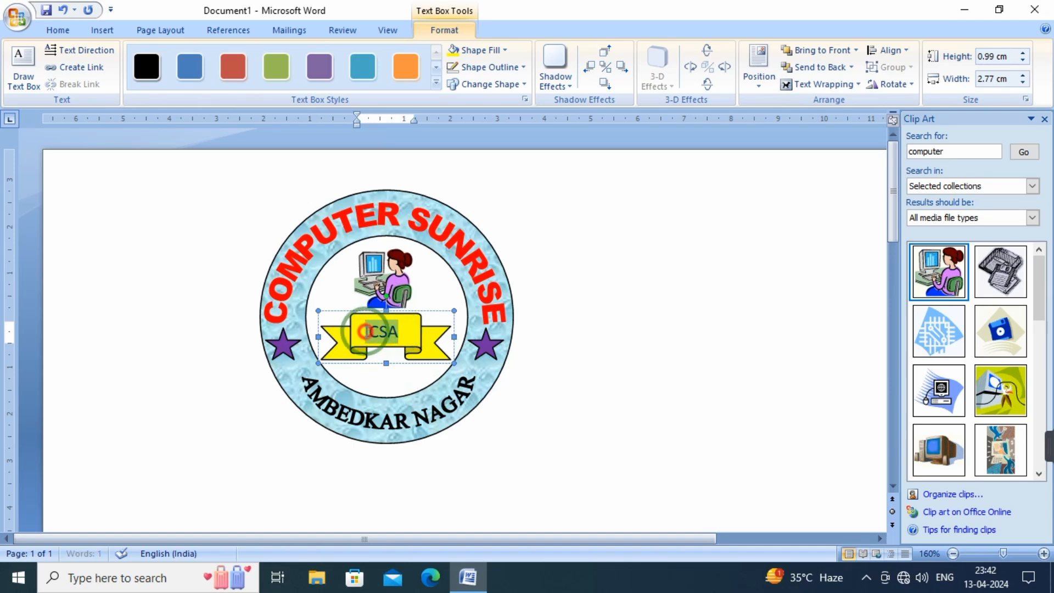
pyautogui.click(59, 29)
pyautogui.click(133, 79)
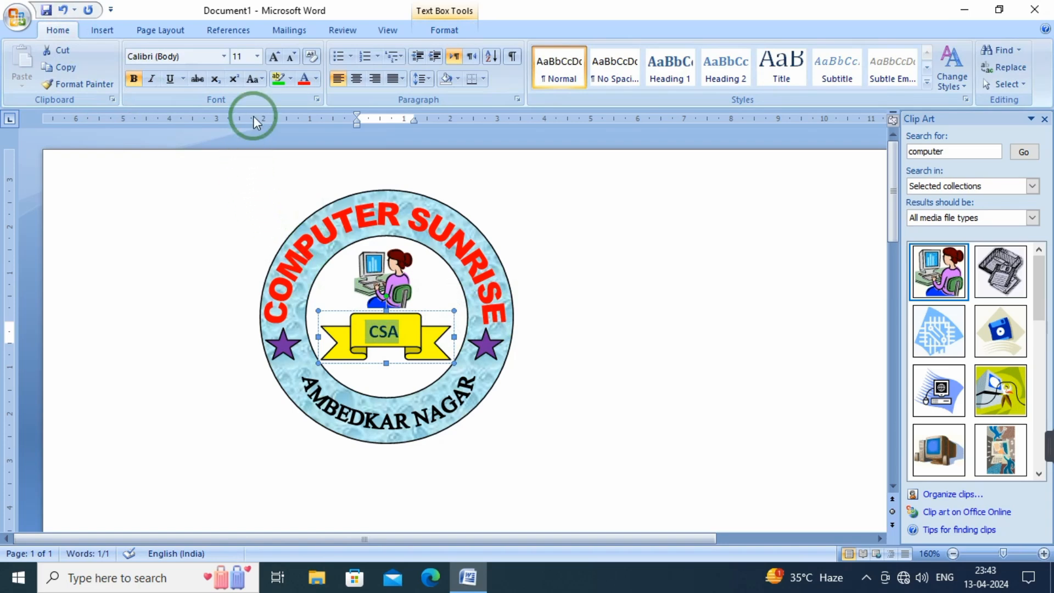
pyautogui.click(224, 56)
pyautogui.click(181, 181)
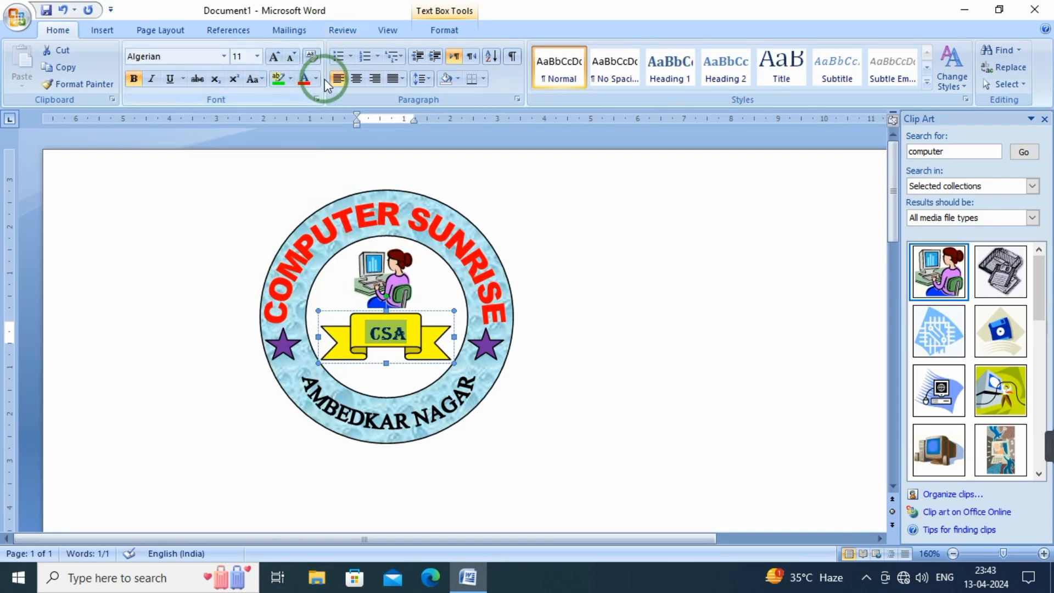
pyautogui.click(318, 78)
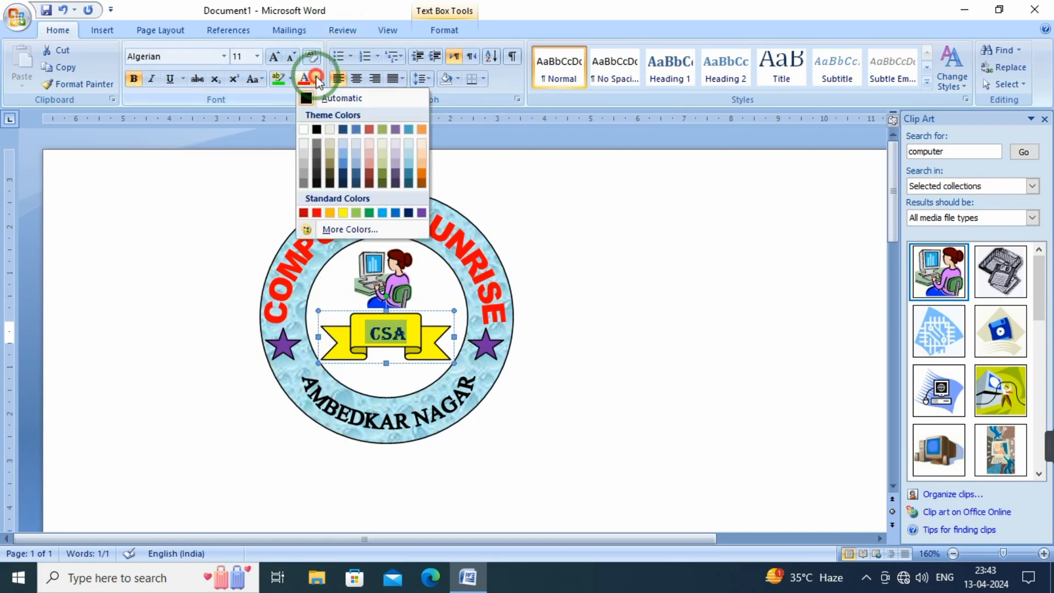
pyautogui.click(316, 213)
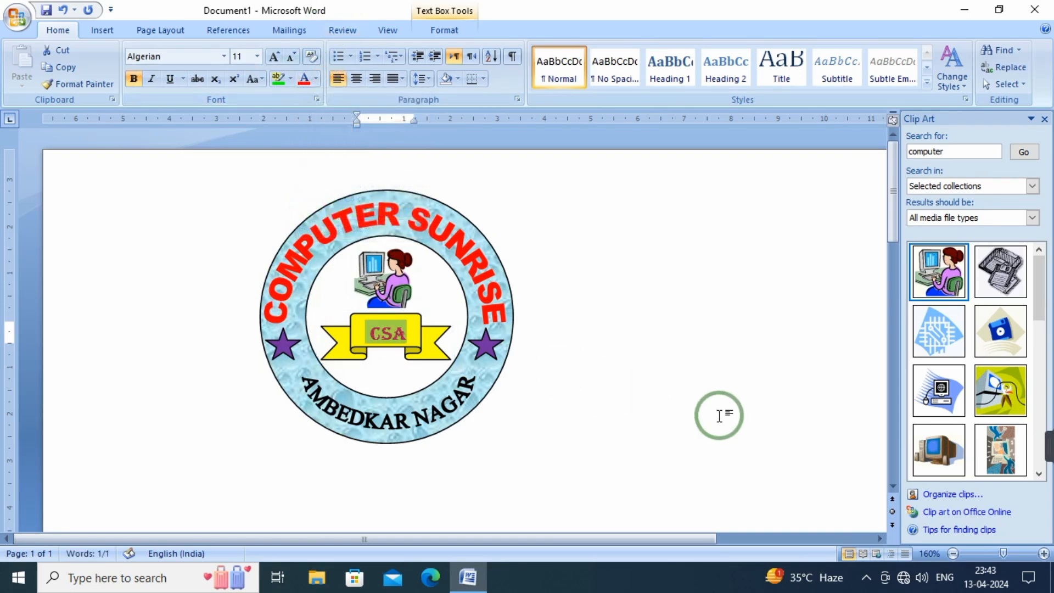
pyautogui.click(710, 401)
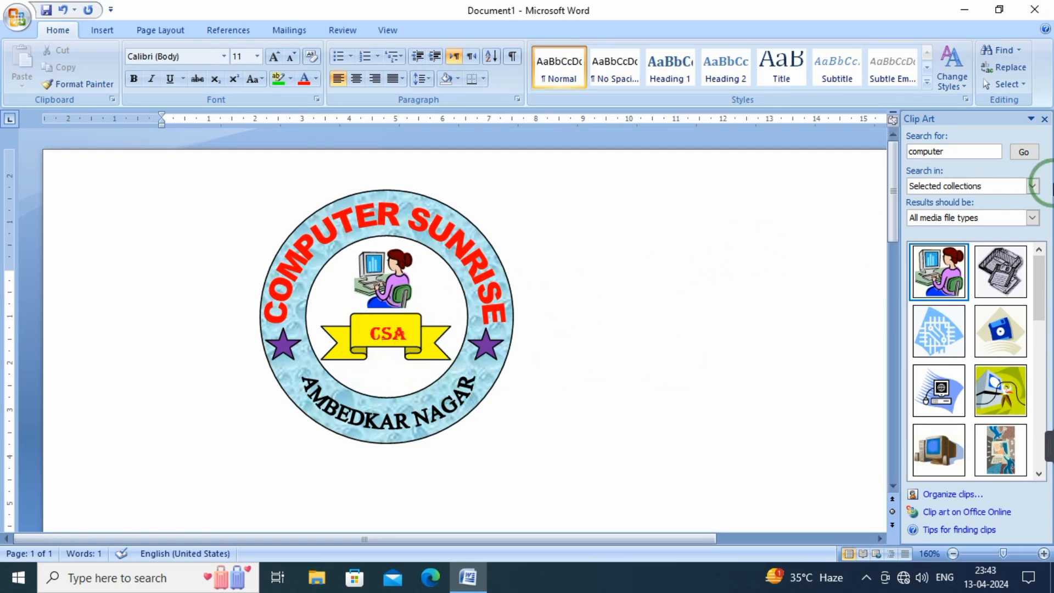
pyautogui.click(1046, 120)
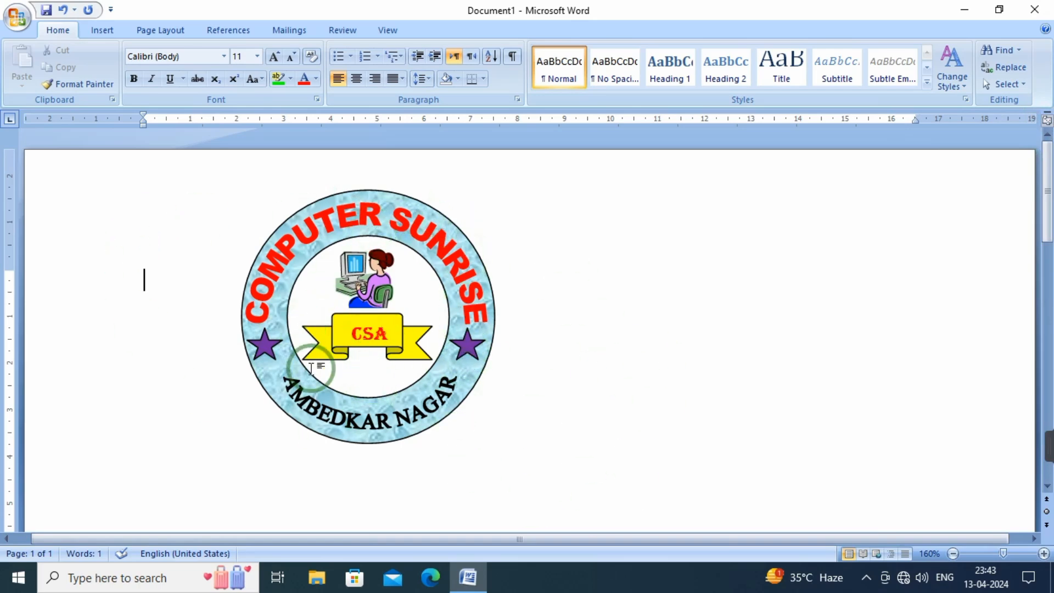
# Open Snipping Tool and capture a rectangular snip enclosing the whole circular COMPUTER SUNRISE logo
pyautogui.click(84, 576)
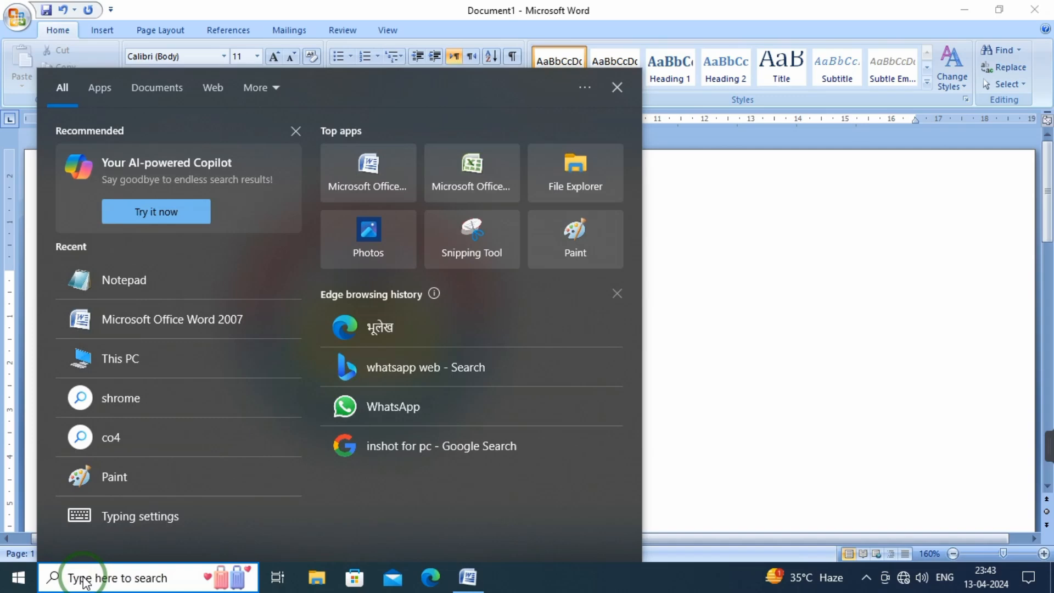
pyautogui.write('SN')
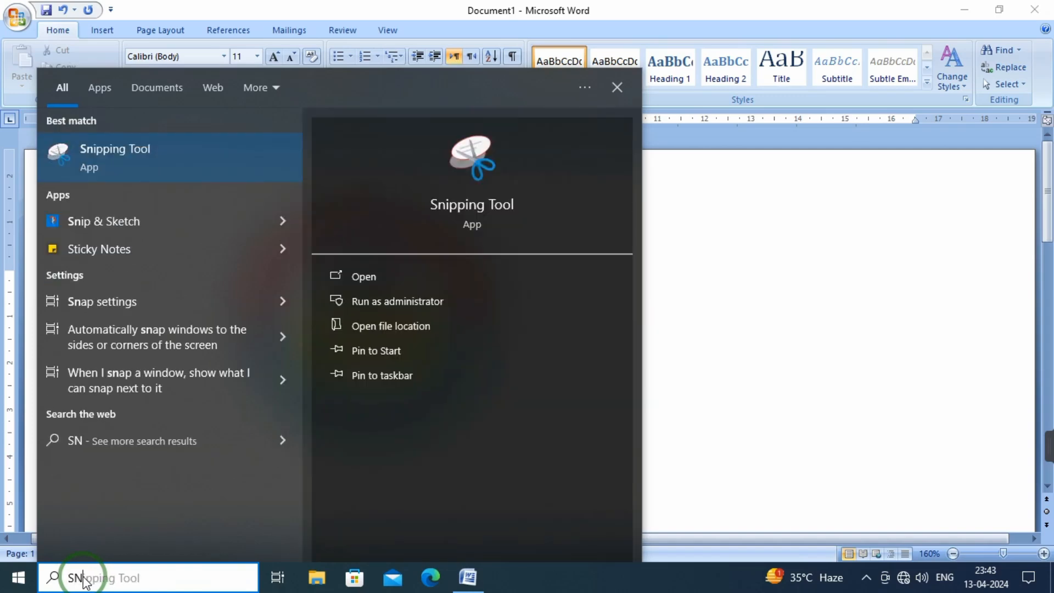
pyautogui.click(136, 156)
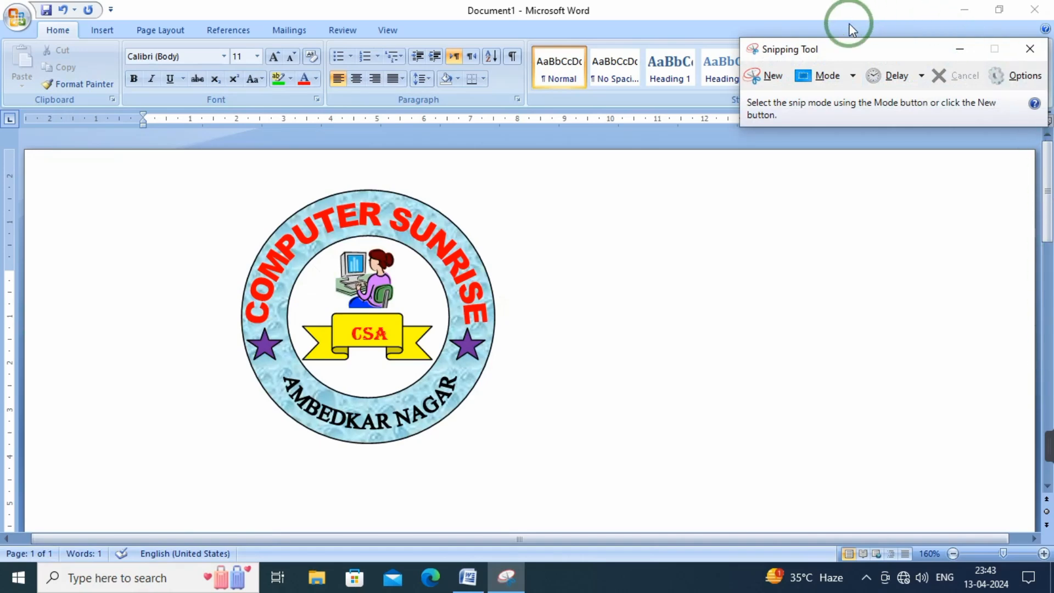
pyautogui.click(774, 76)
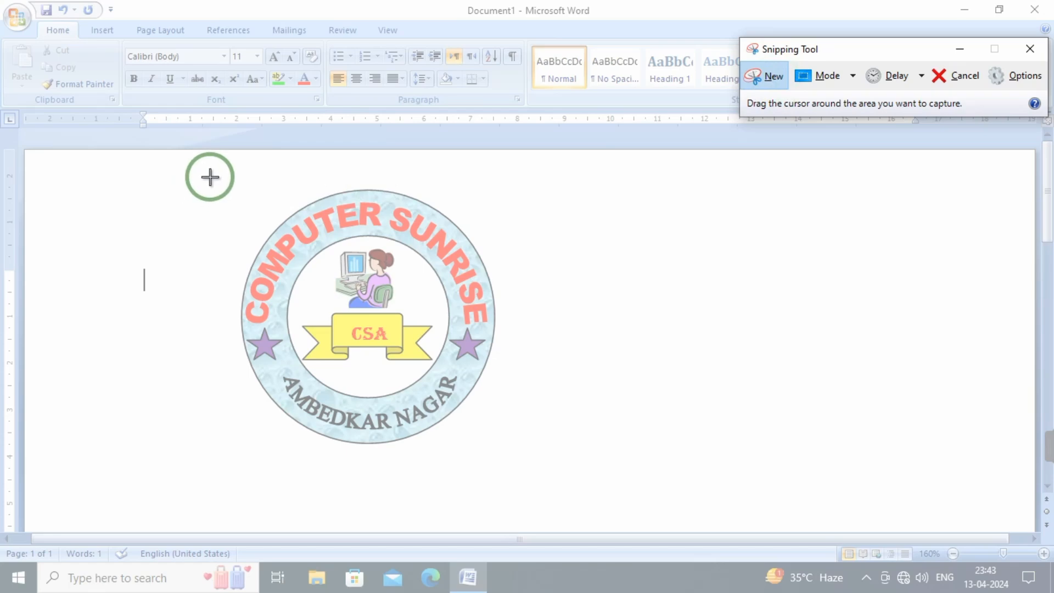
pyautogui.moveTo(210, 176); pyautogui.dragTo(525, 462)
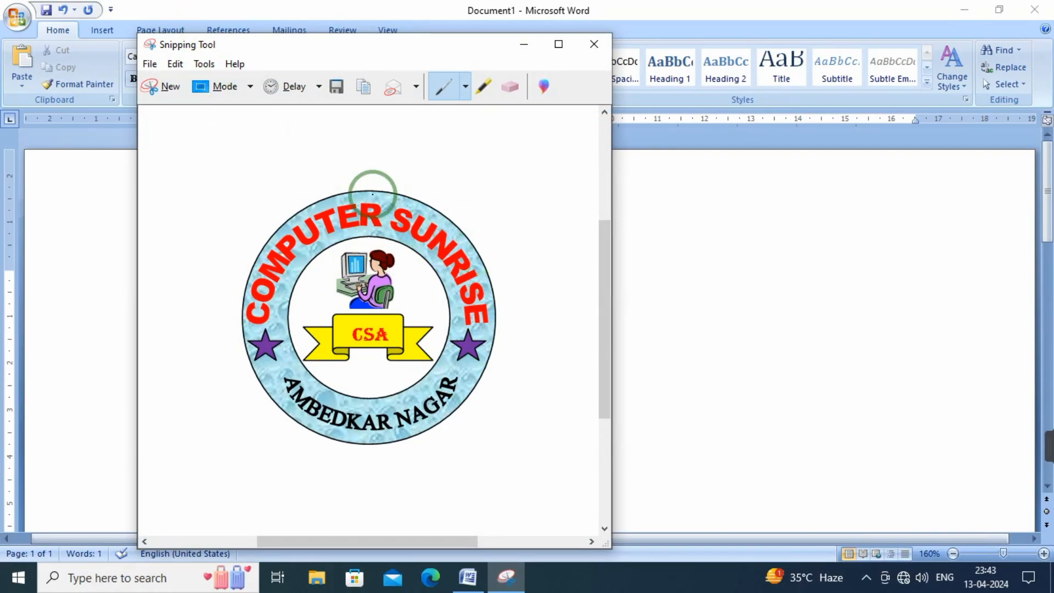
# Save the snip to the Desktop as a JPEG file named LOGO
pyautogui.click(337, 87)
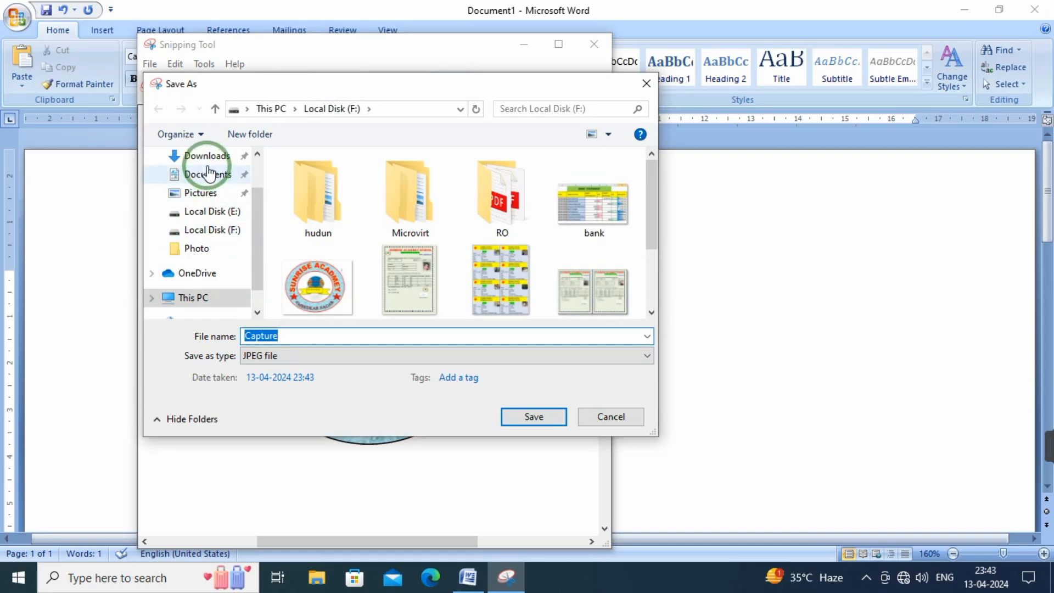
pyautogui.moveTo(252, 212); pyautogui.dragTo(256, 169)
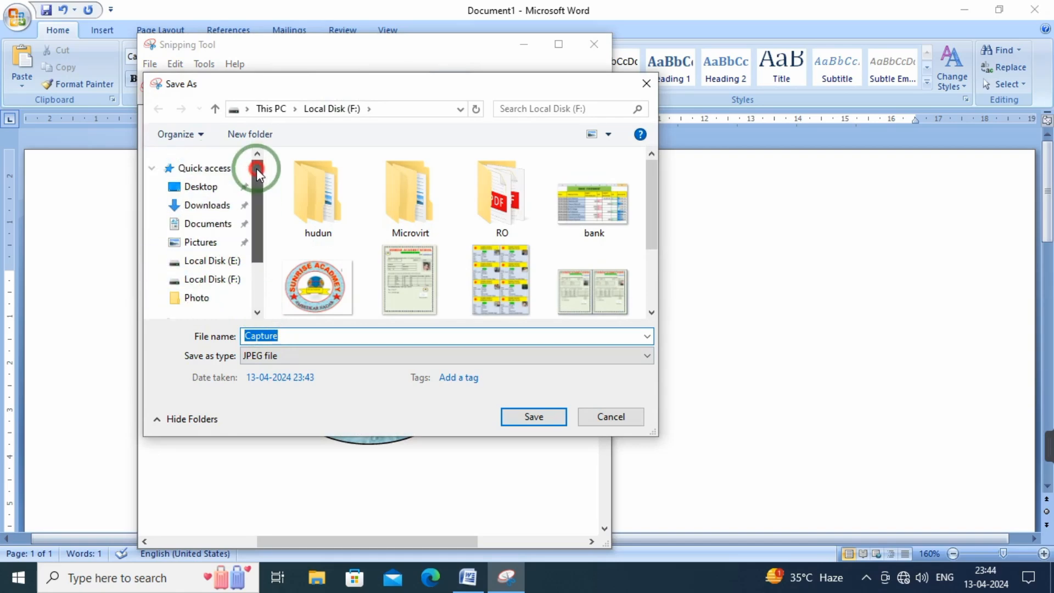
pyautogui.click(201, 187)
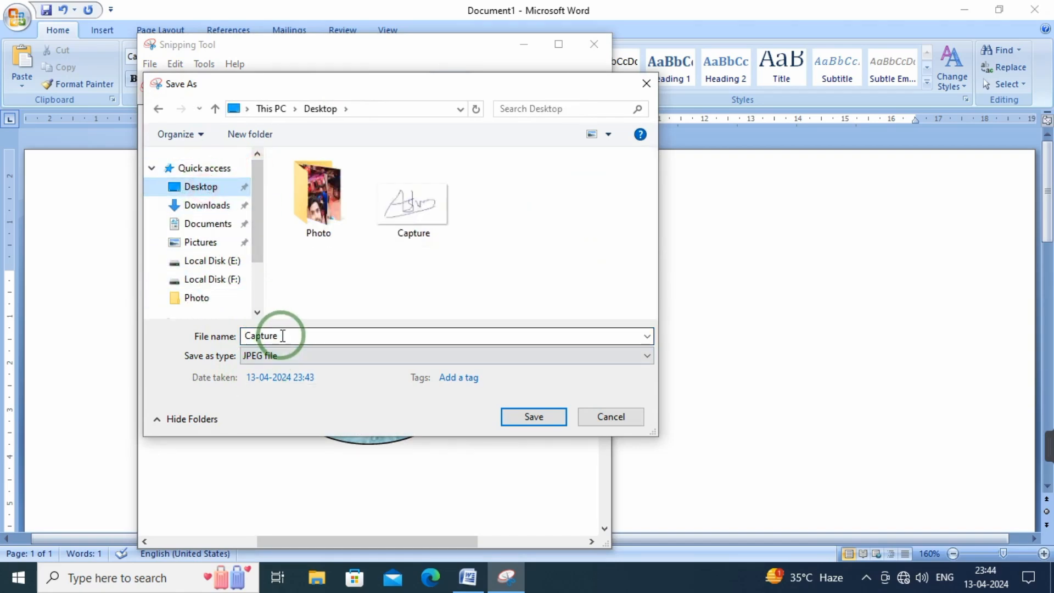
pyautogui.doubleClick(253, 336)
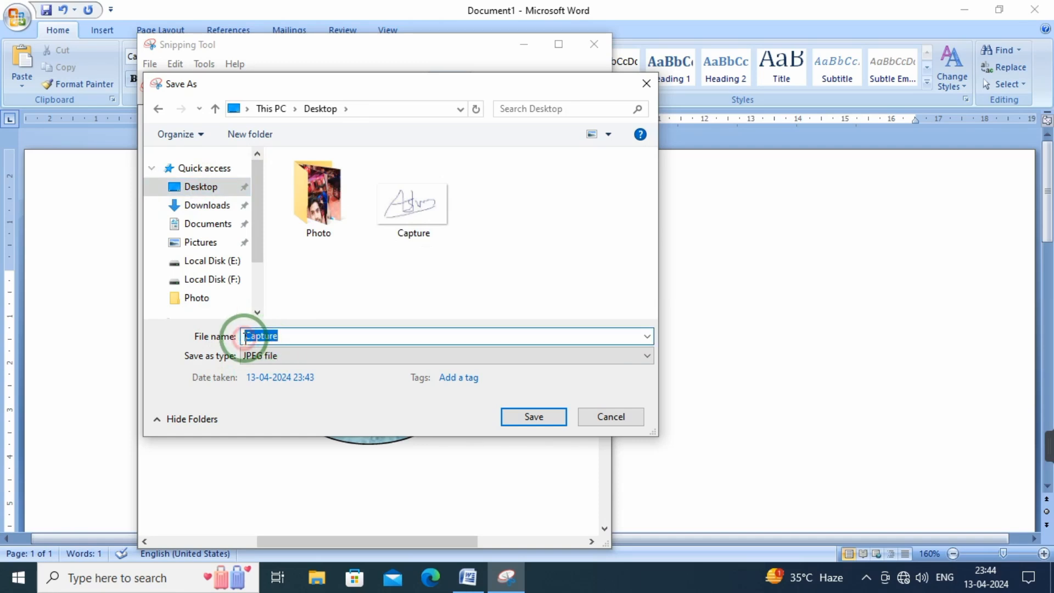
pyautogui.write('0')
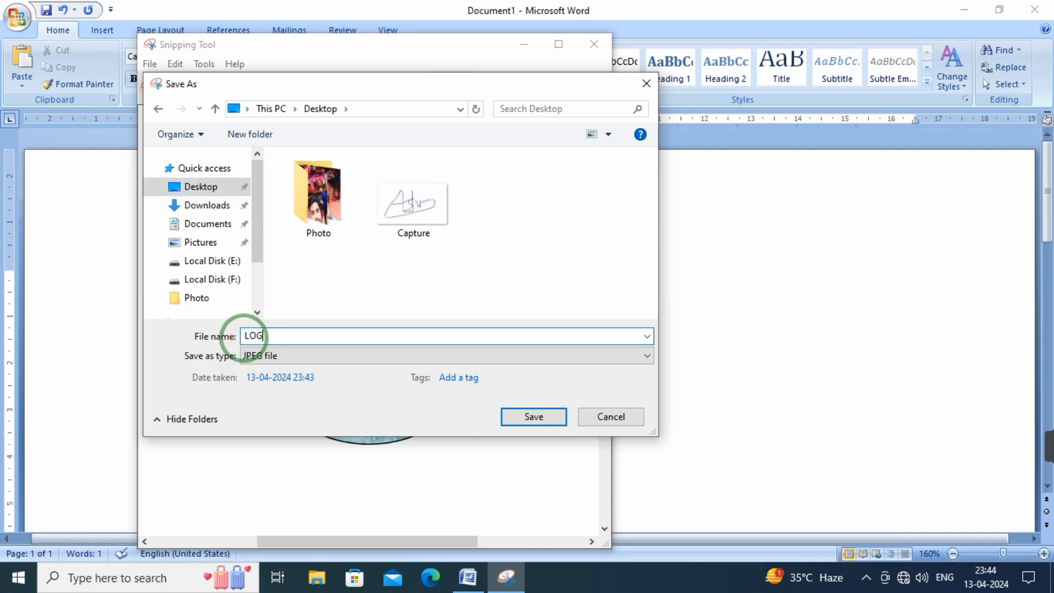
pyautogui.click(553, 418)
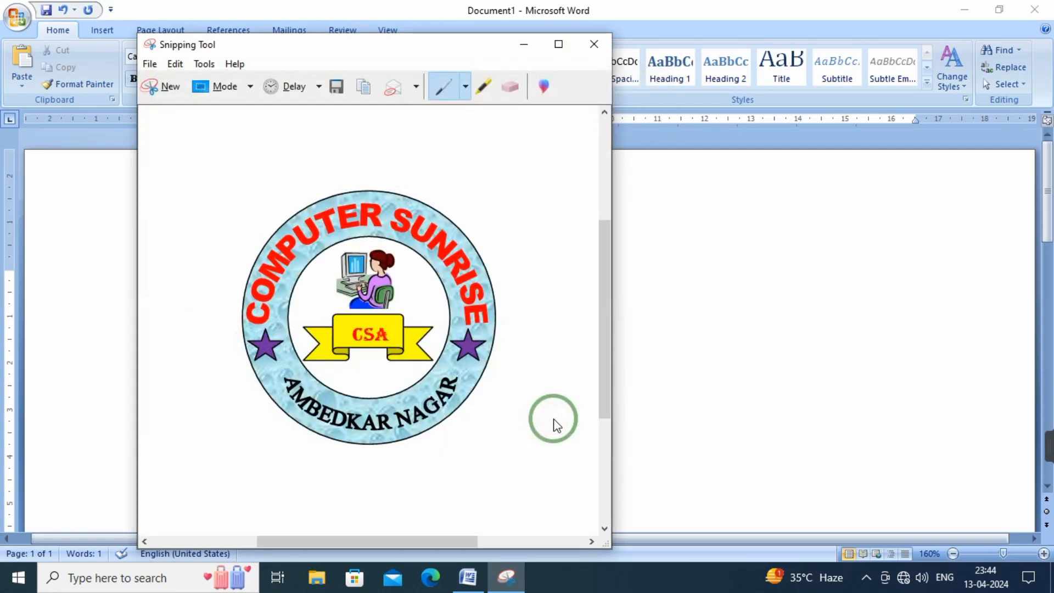
# Close Snipping Tool, minimise Word, and view the saved LOGO image from the desktop before closing it
pyautogui.click(593, 44)
pyautogui.click(965, 9)
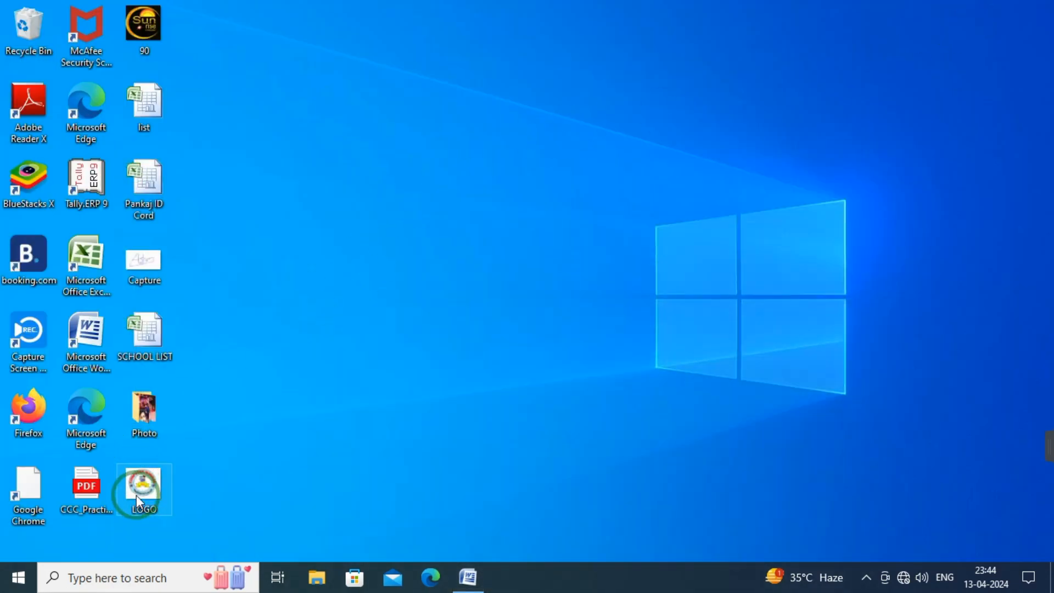
pyautogui.doubleClick(136, 490)
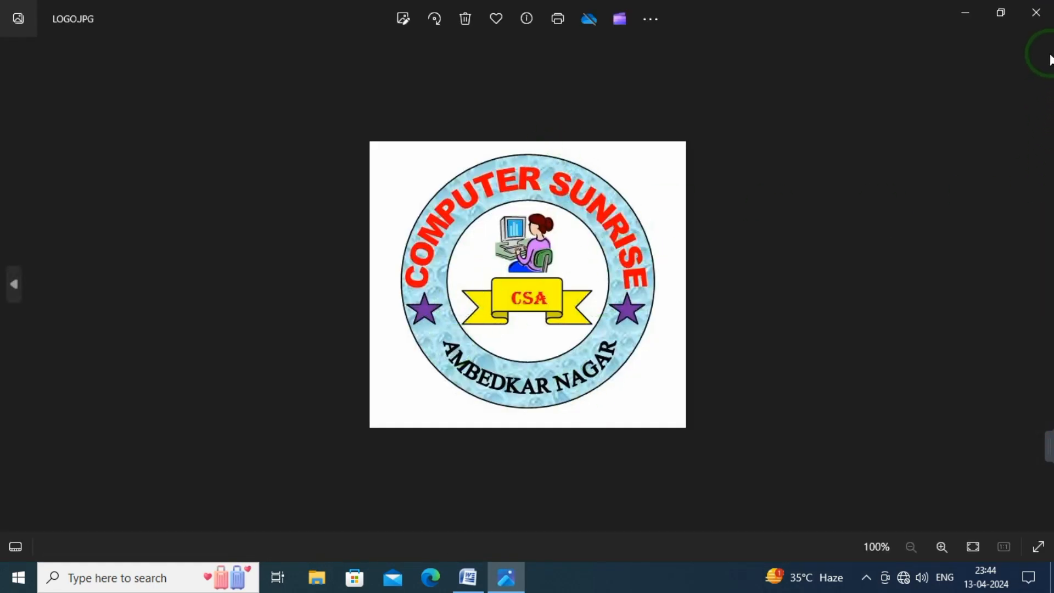
pyautogui.click(1034, 13)
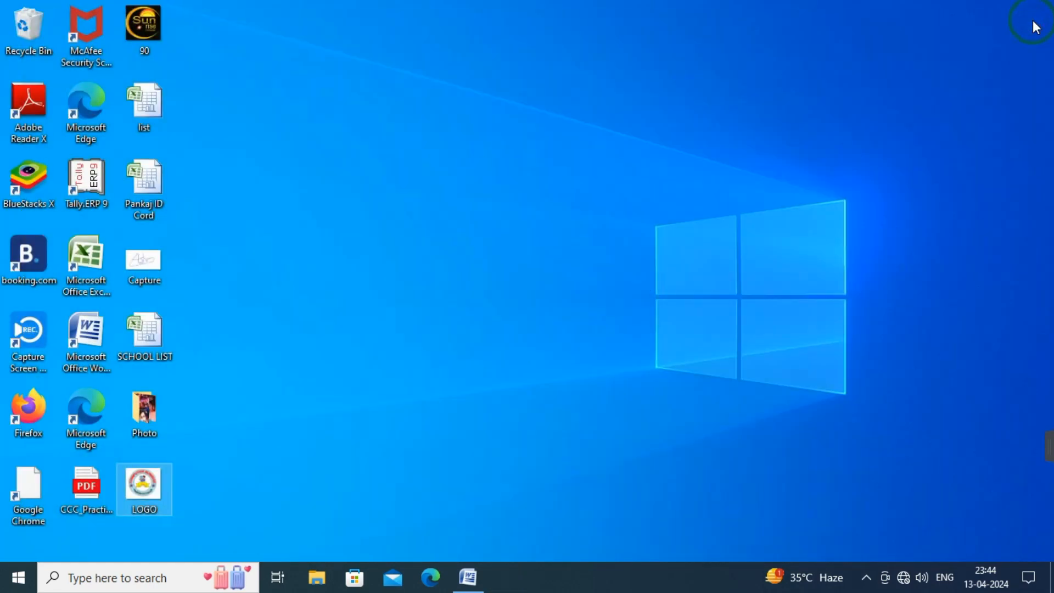